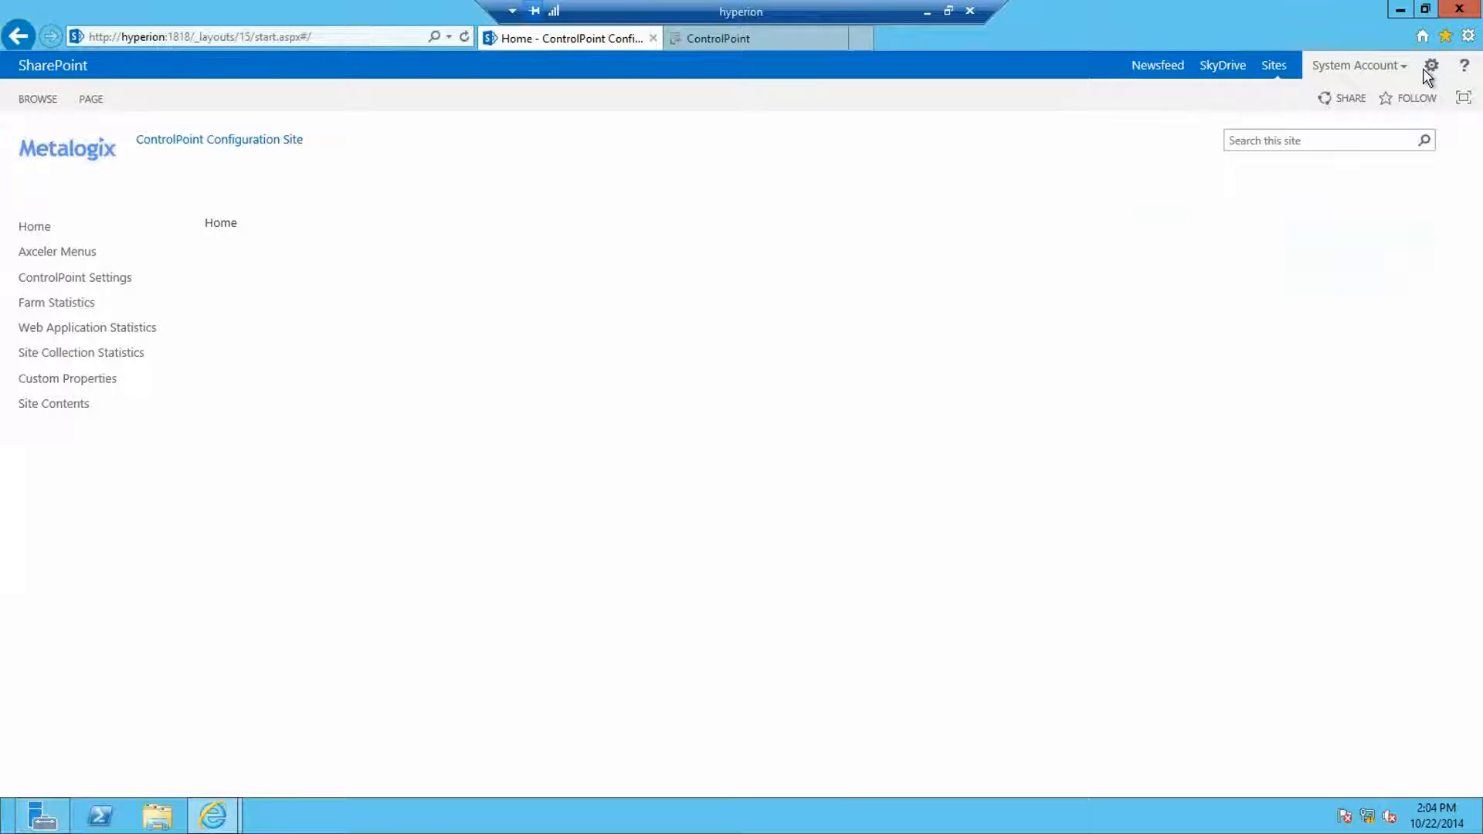
# Step: Review the Permissions Audit Team group's single member via Site Settings > People and groups
pyautogui.click(1429, 71)
pyautogui.click(1360, 265)
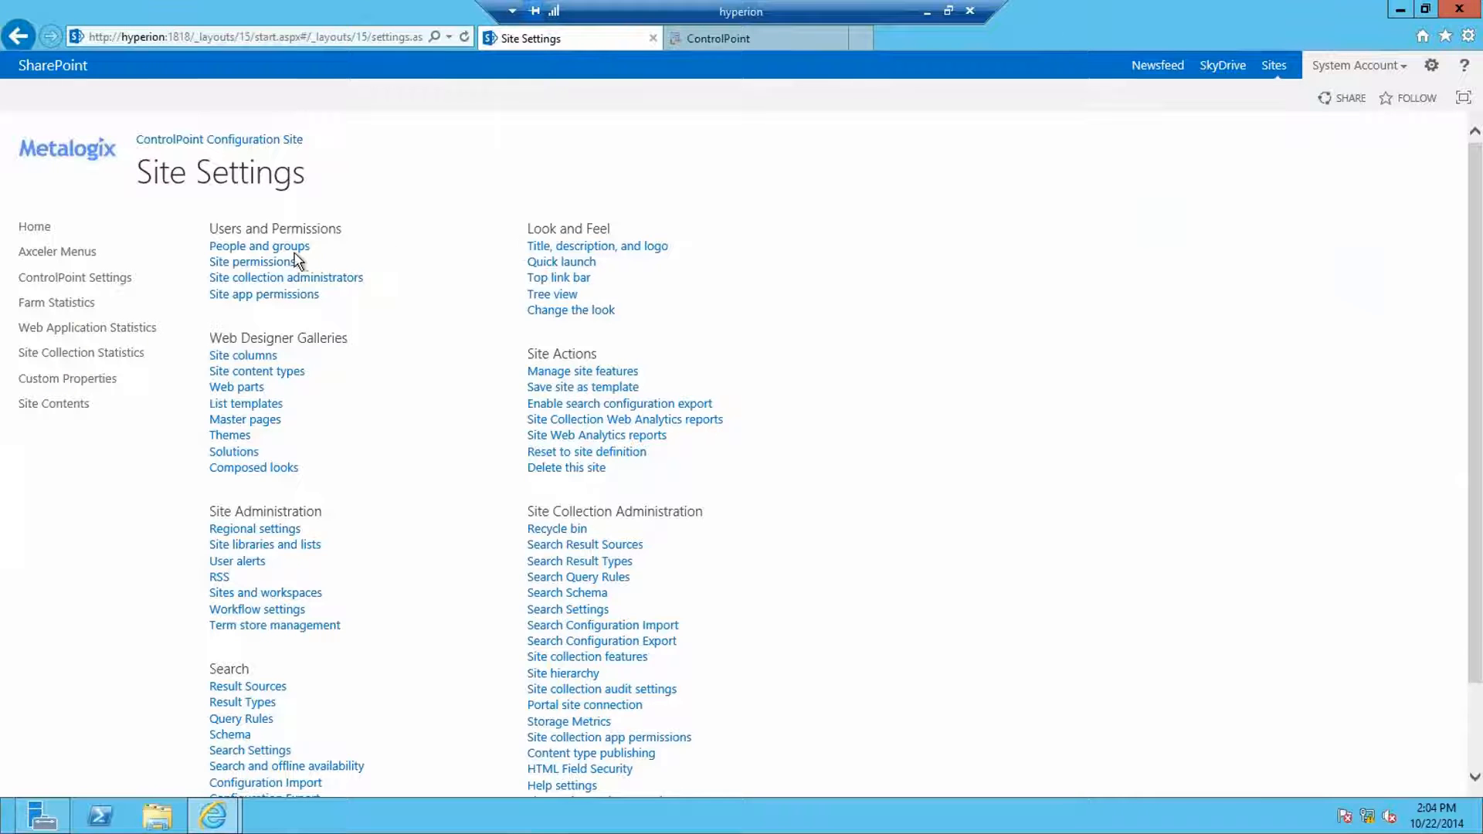
pyautogui.click(291, 249)
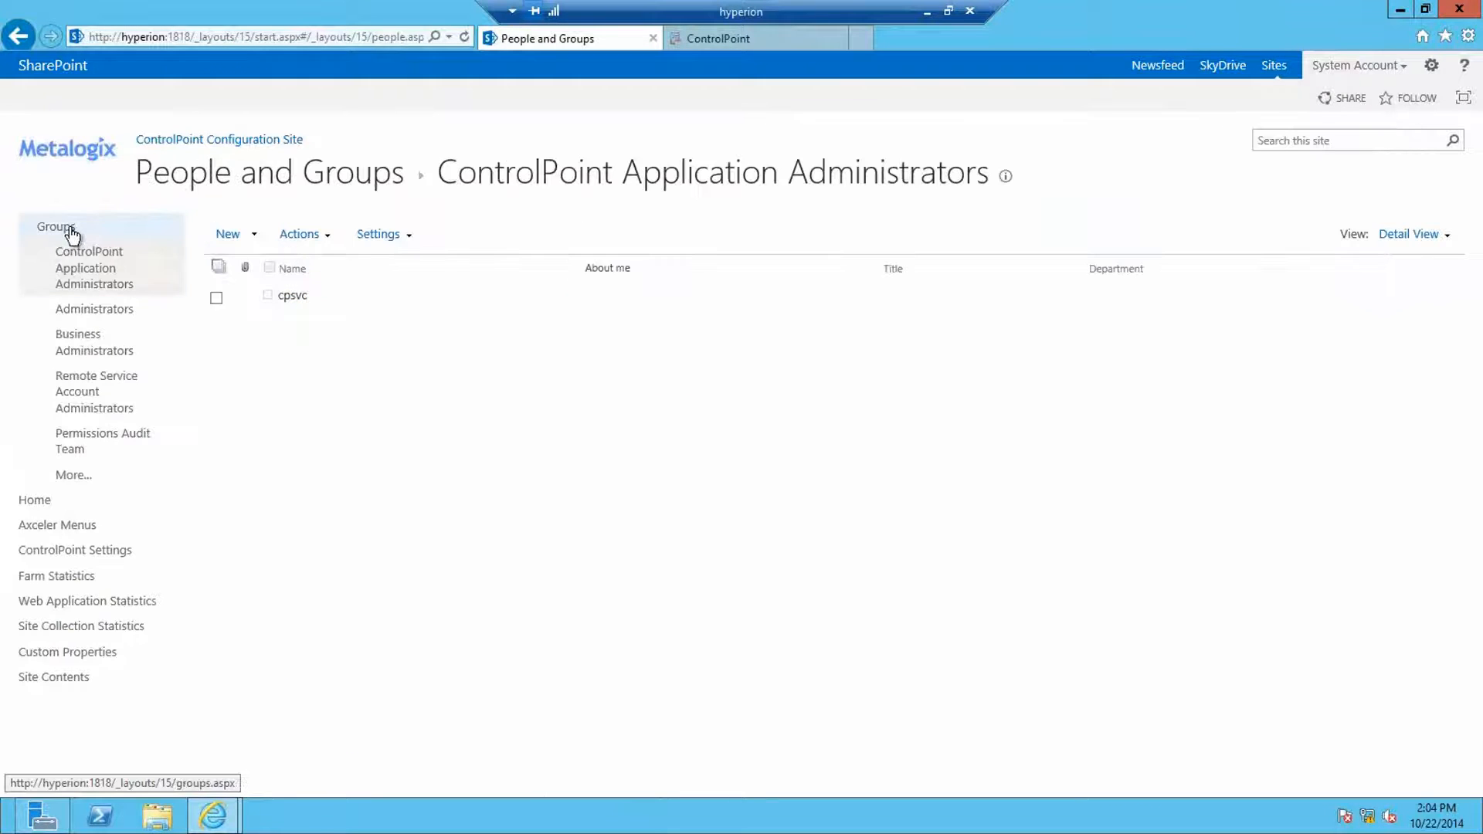
pyautogui.click(129, 257)
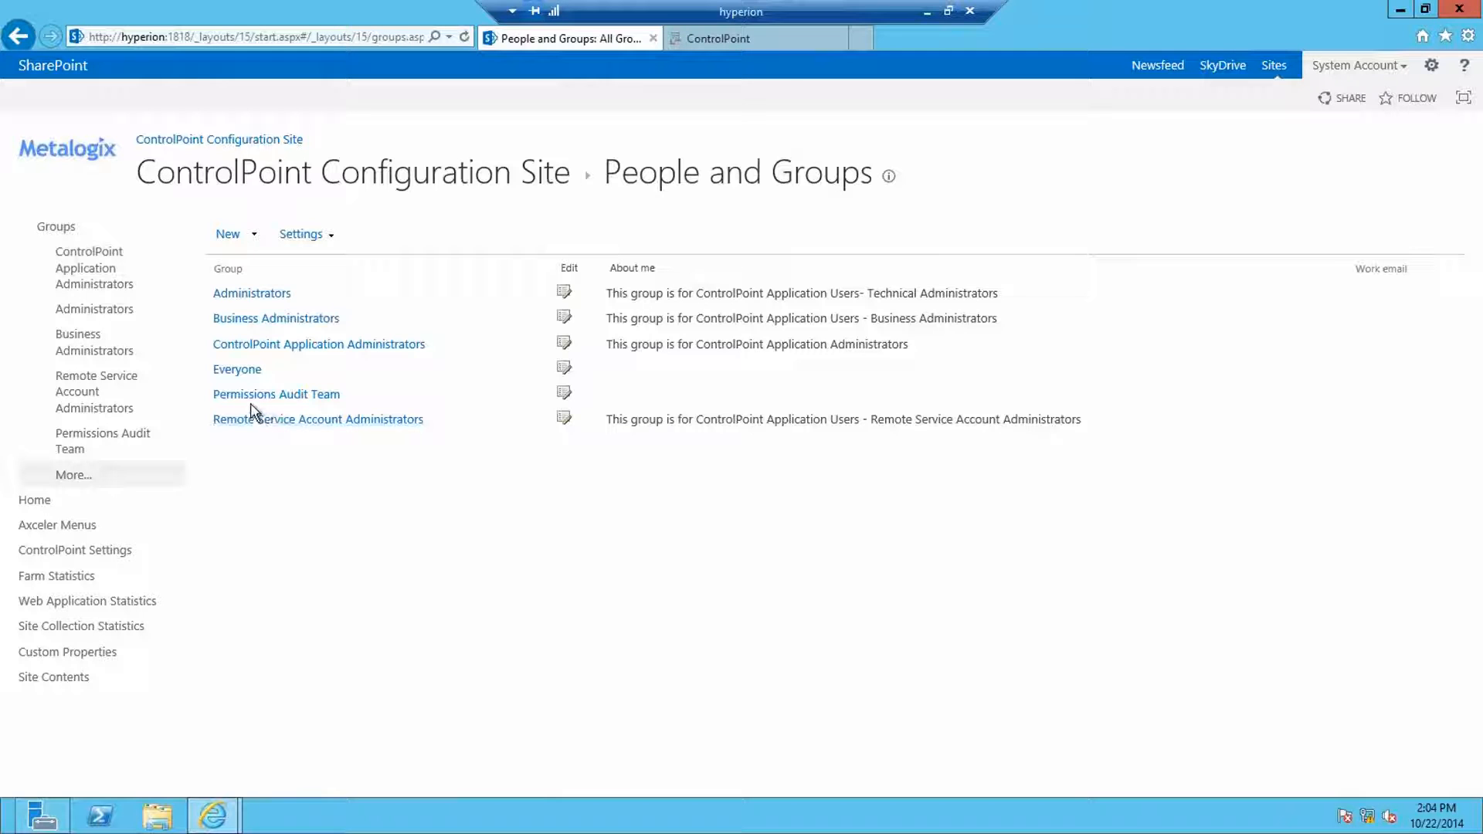
pyautogui.click(299, 400)
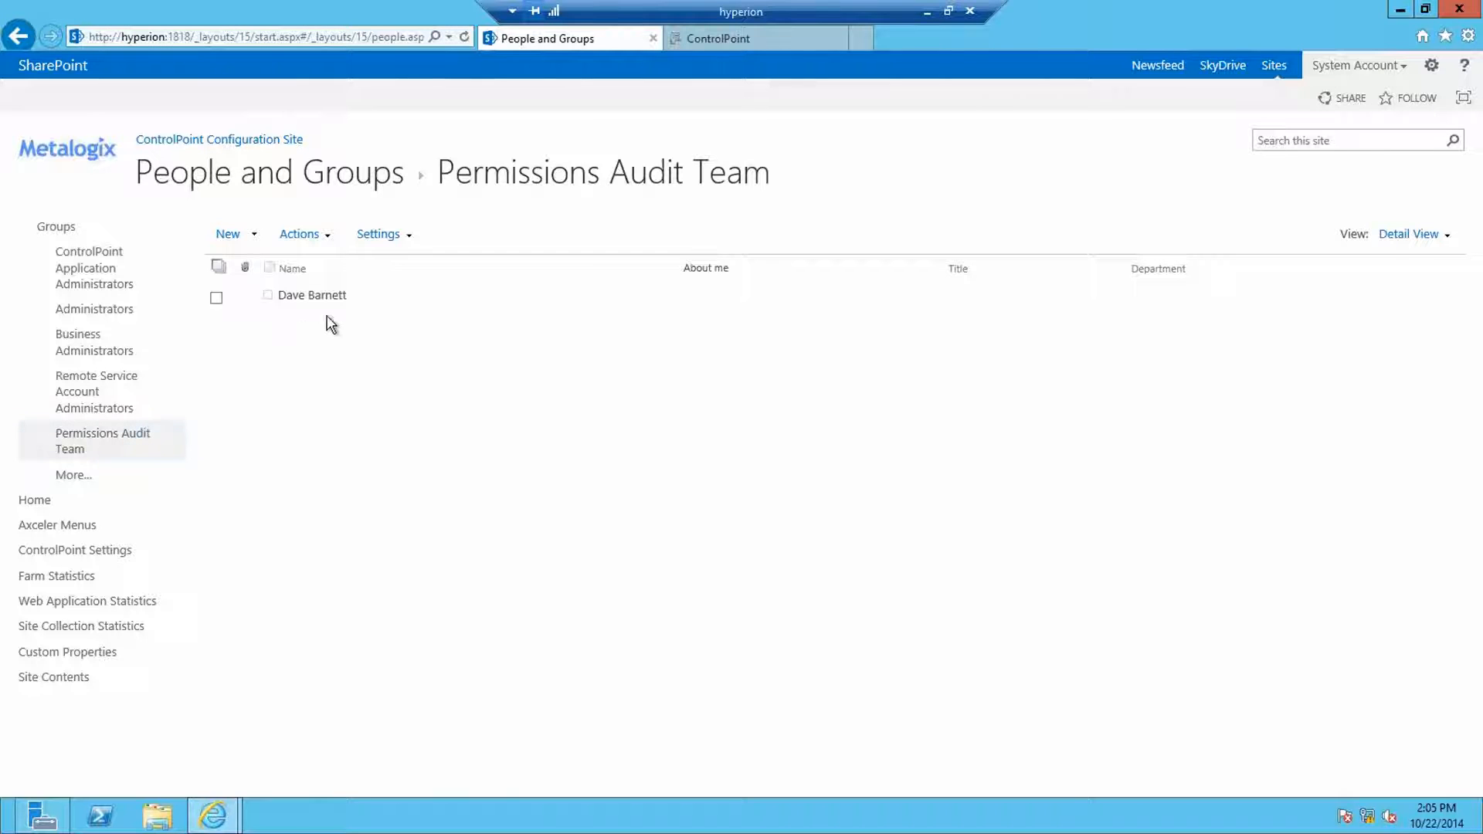
pyautogui.click(732, 39)
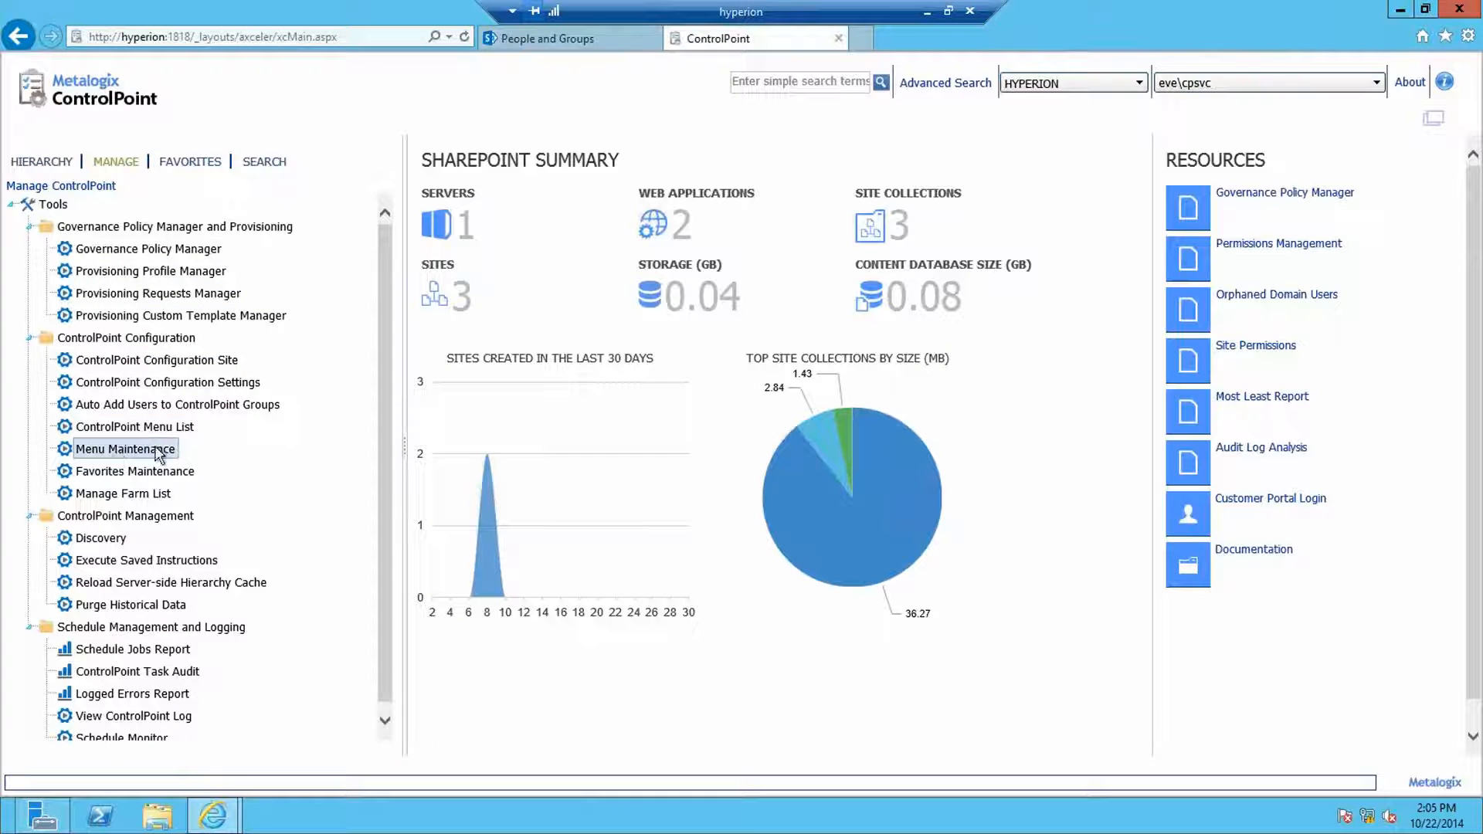
# Step: Load Auditor Menu - Web.xml in Menu Maintenance to view its three Users and Security reports
pyautogui.click(125, 448)
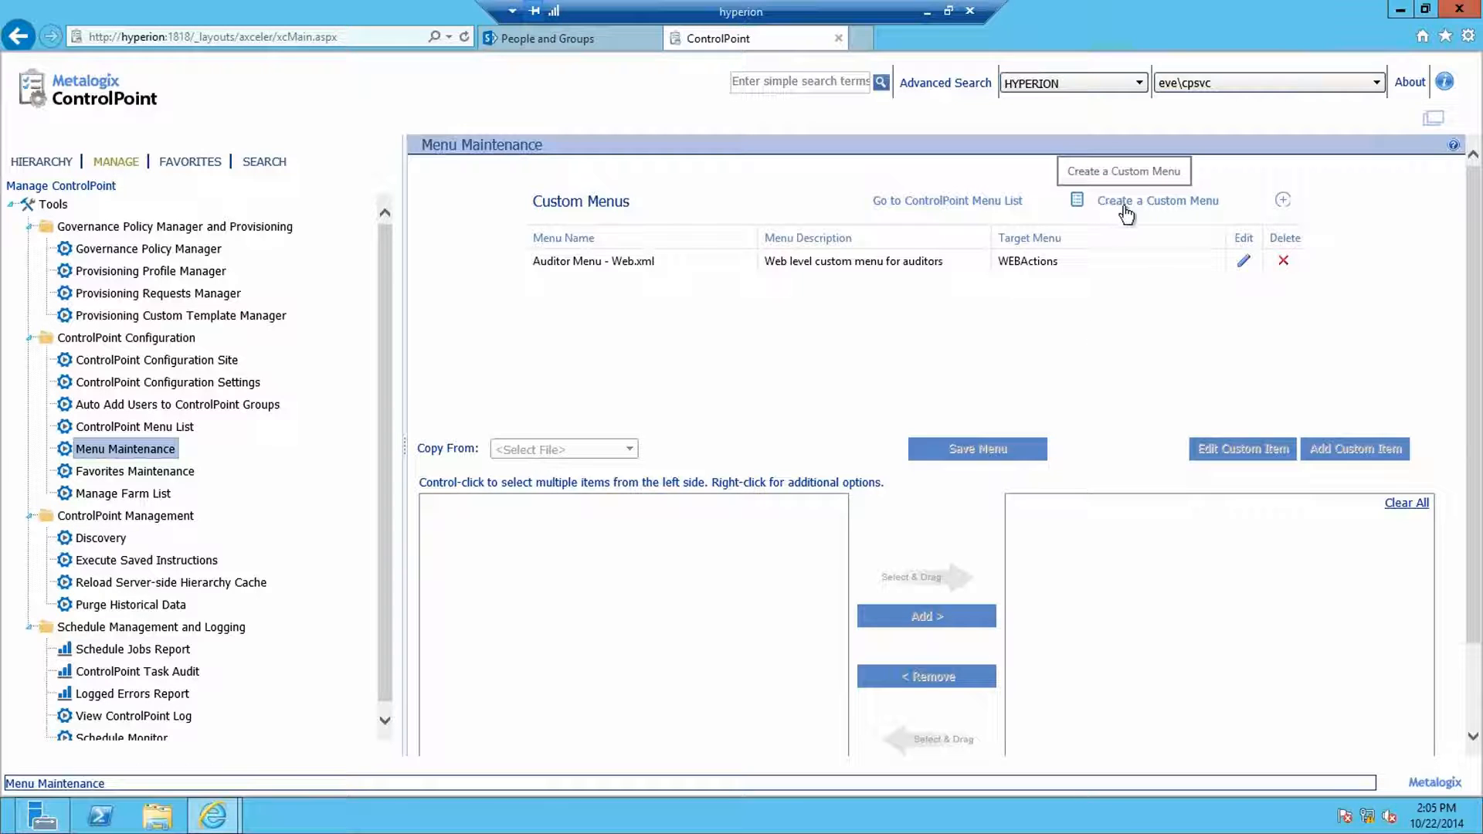
pyautogui.click(601, 266)
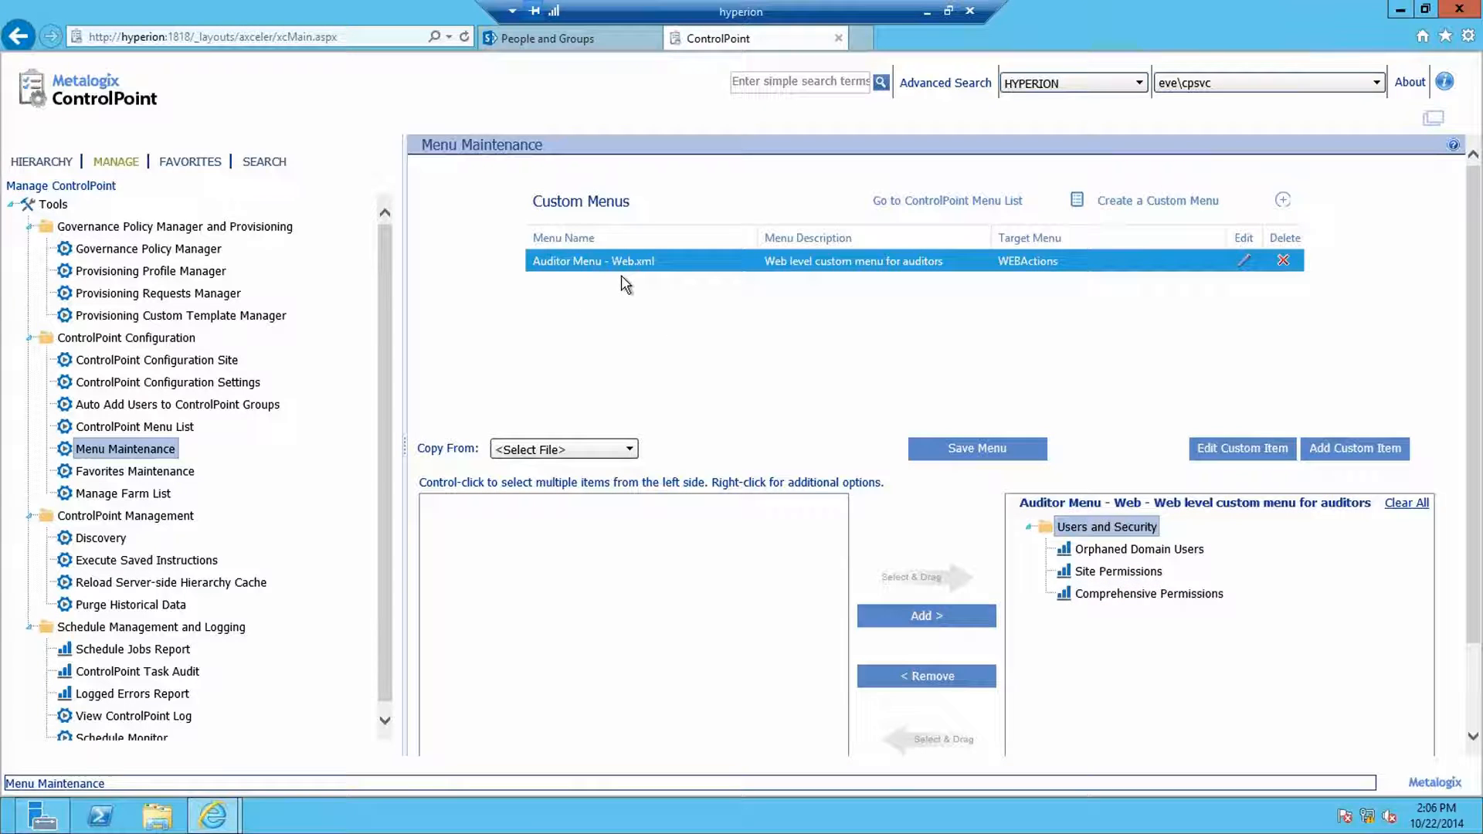
# Step: Browse the hierarchy from HYPERION to the Central Administration root site's lists, checking their actions
pyautogui.click(41, 162)
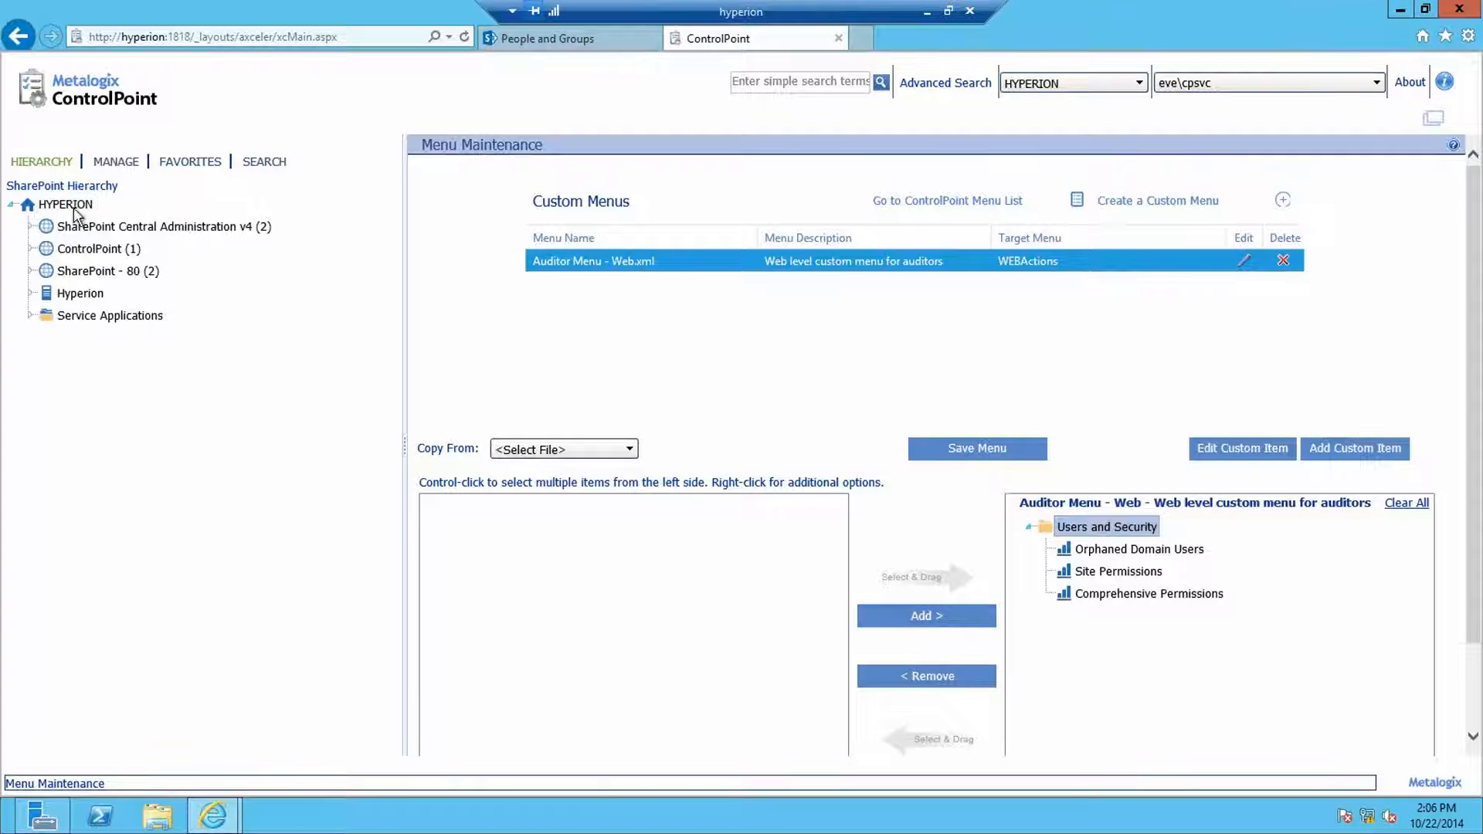
pyautogui.rightClick(79, 210)
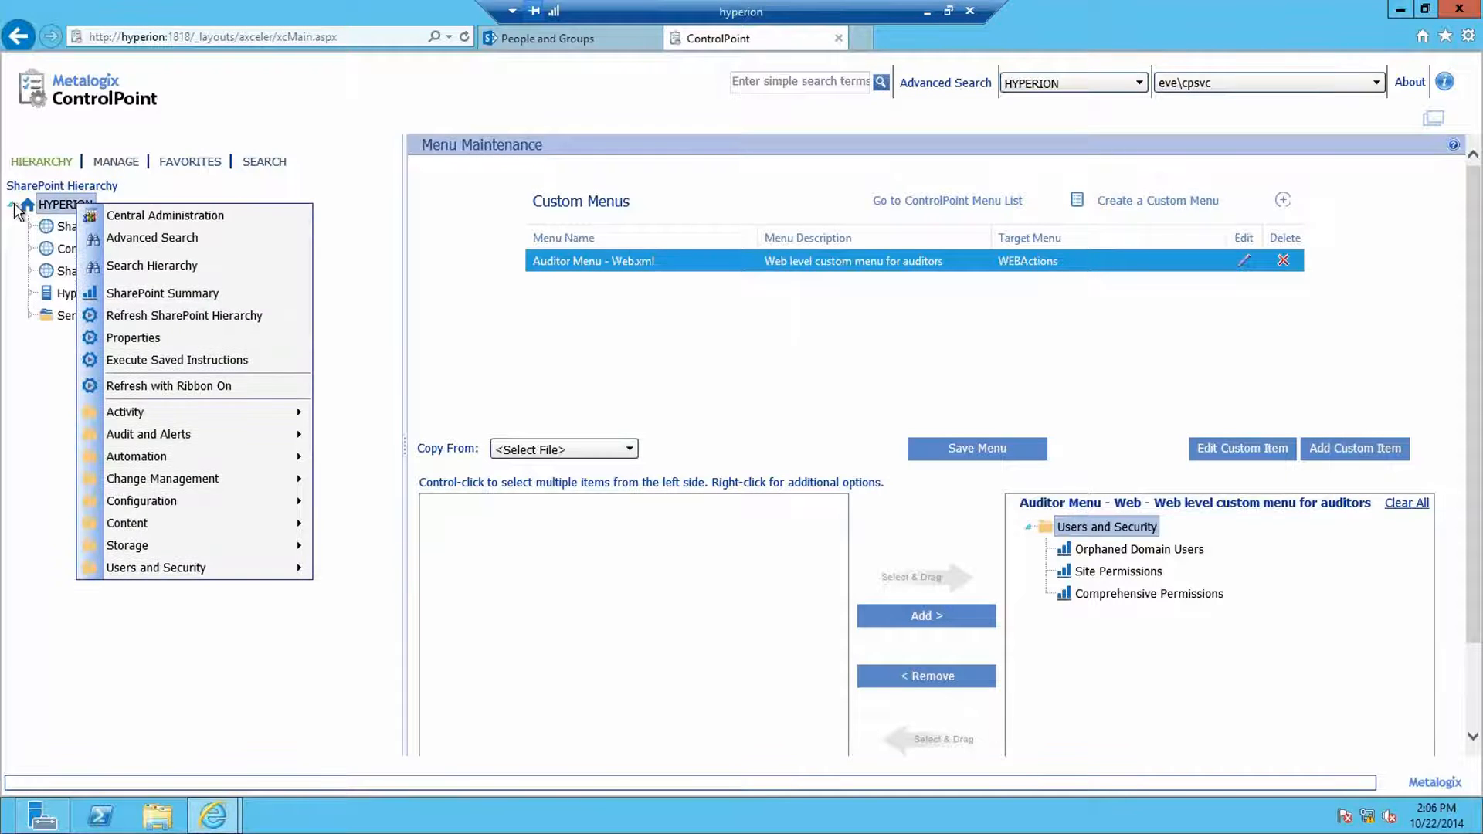
pyautogui.click(29, 226)
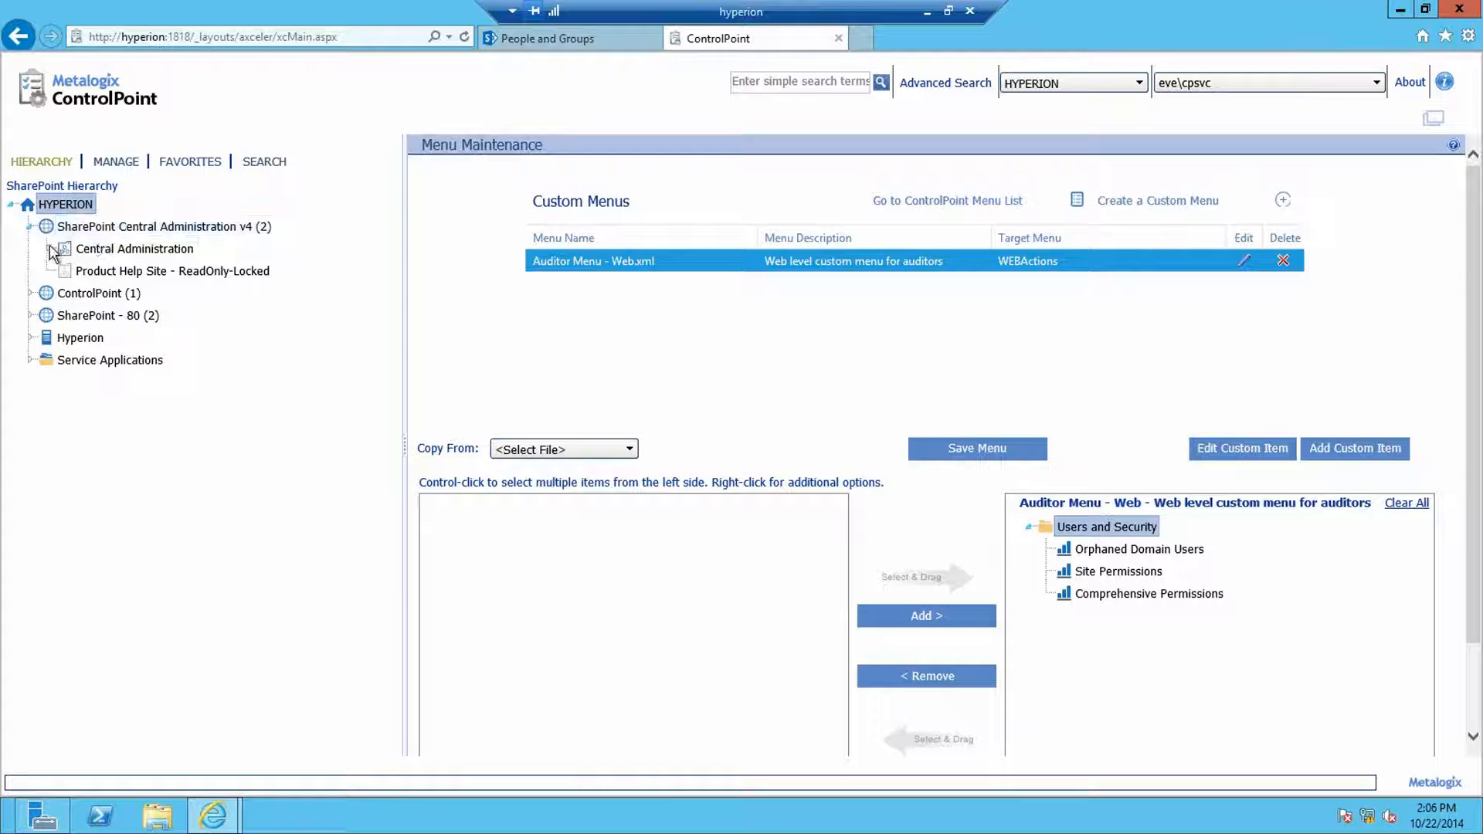
pyautogui.doubleClick(80, 253)
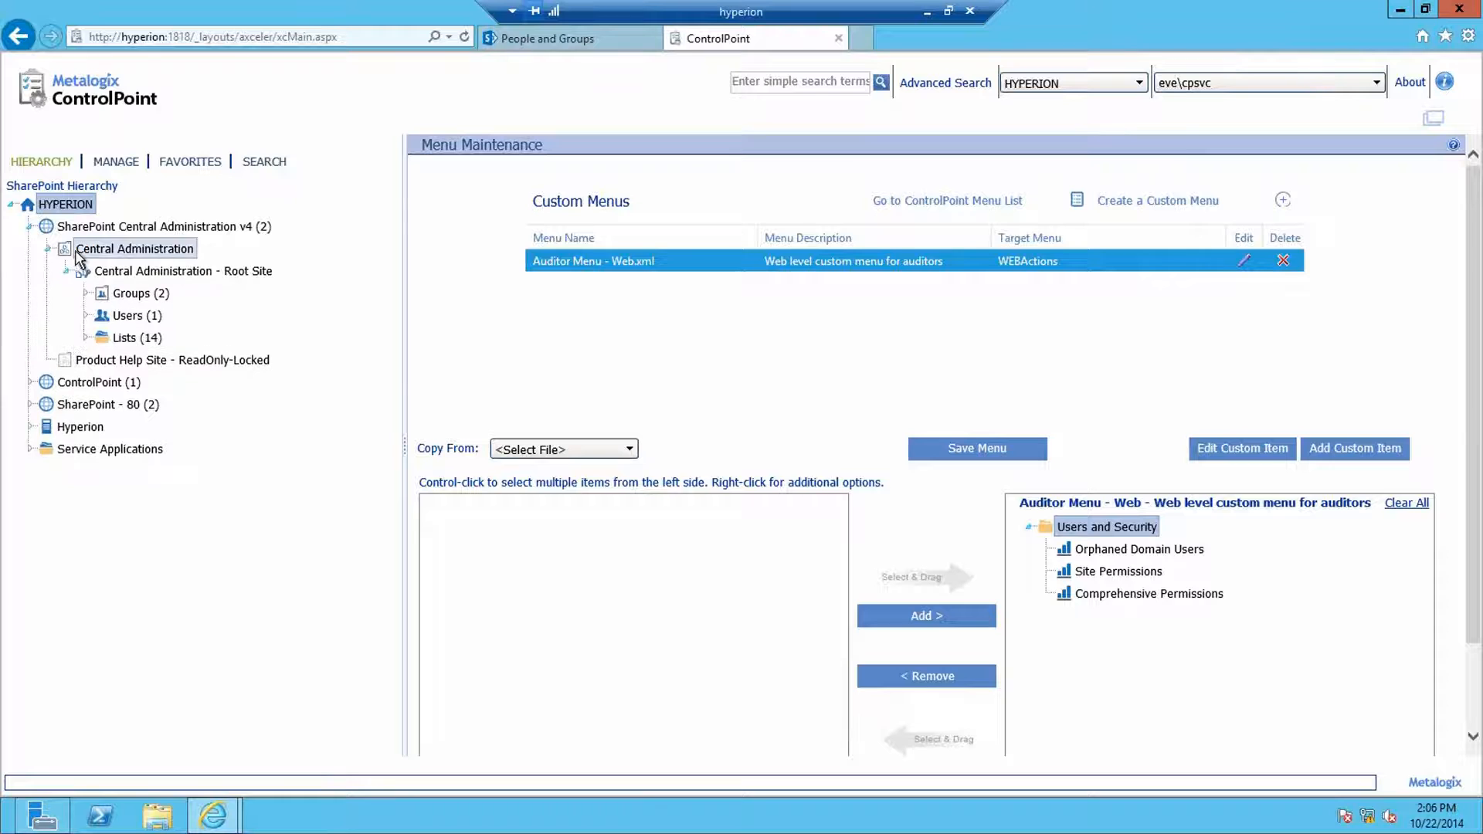
pyautogui.click(124, 271)
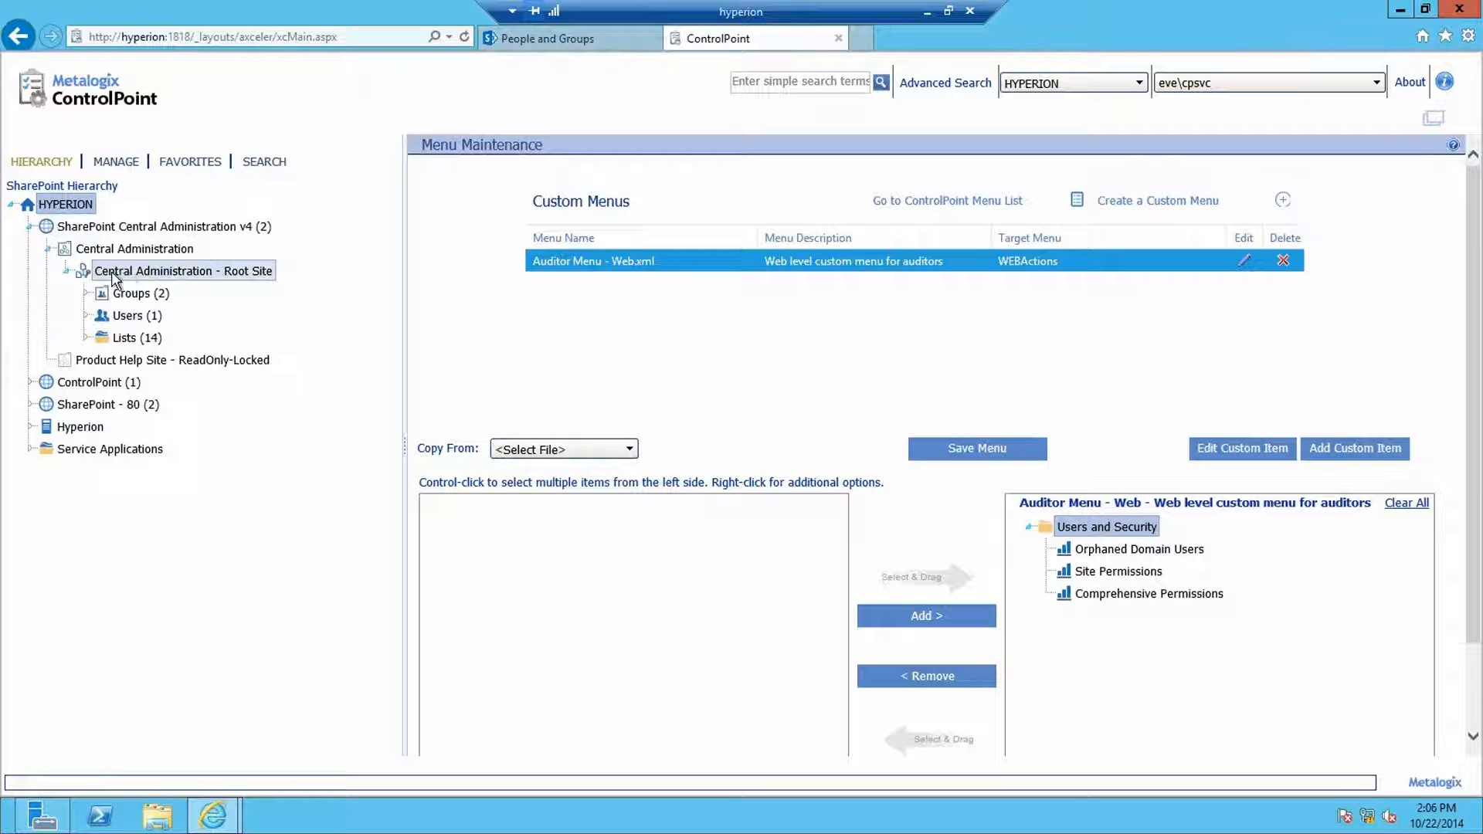
pyautogui.click(86, 341)
pyautogui.rightClick(159, 361)
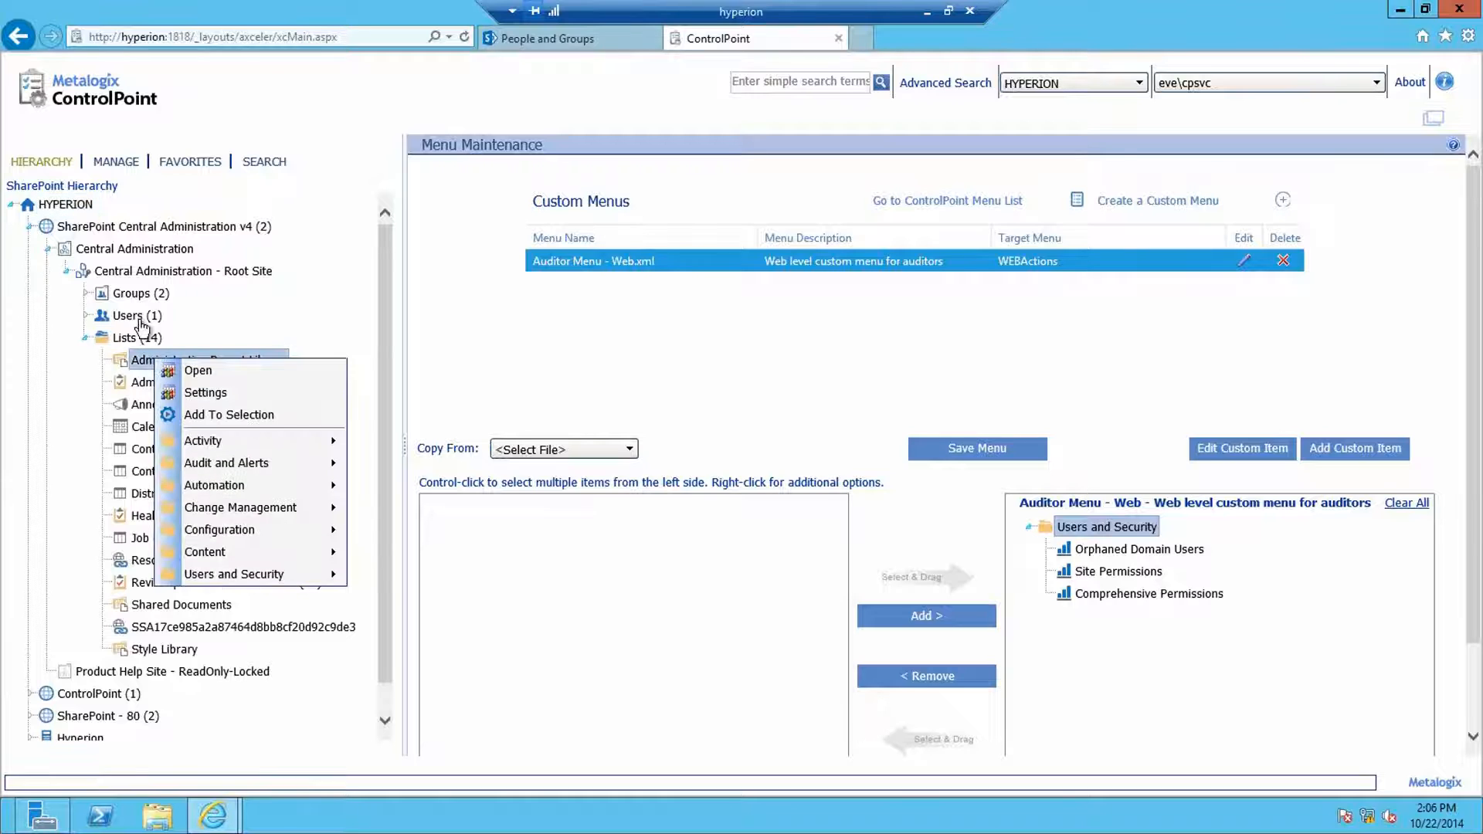
pyautogui.click(87, 316)
# Step: Inspect the administrator user's actions, then re-expand the root site to reveal its 14 lists
pyautogui.click(87, 316)
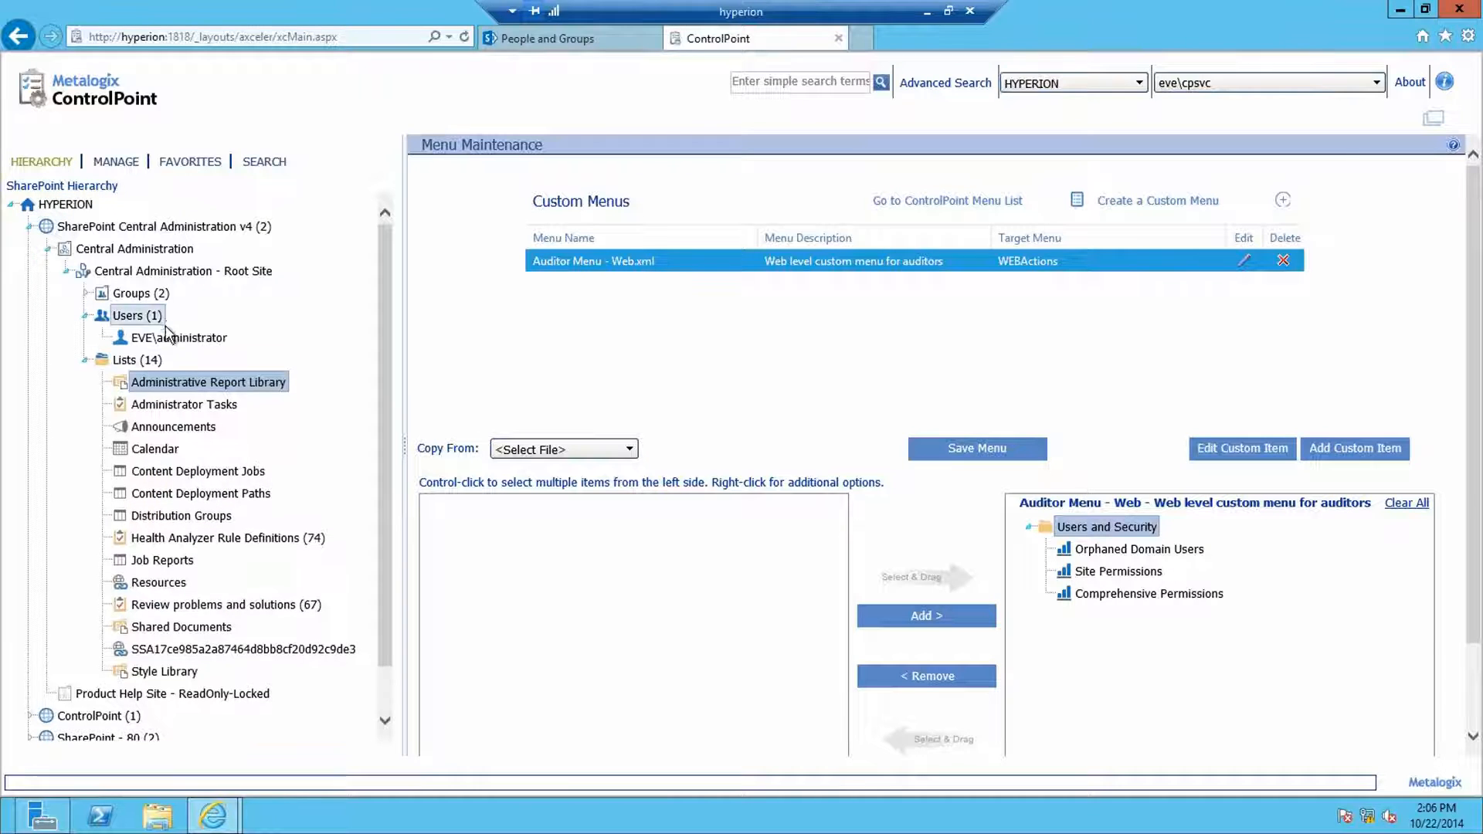
pyautogui.rightClick(164, 339)
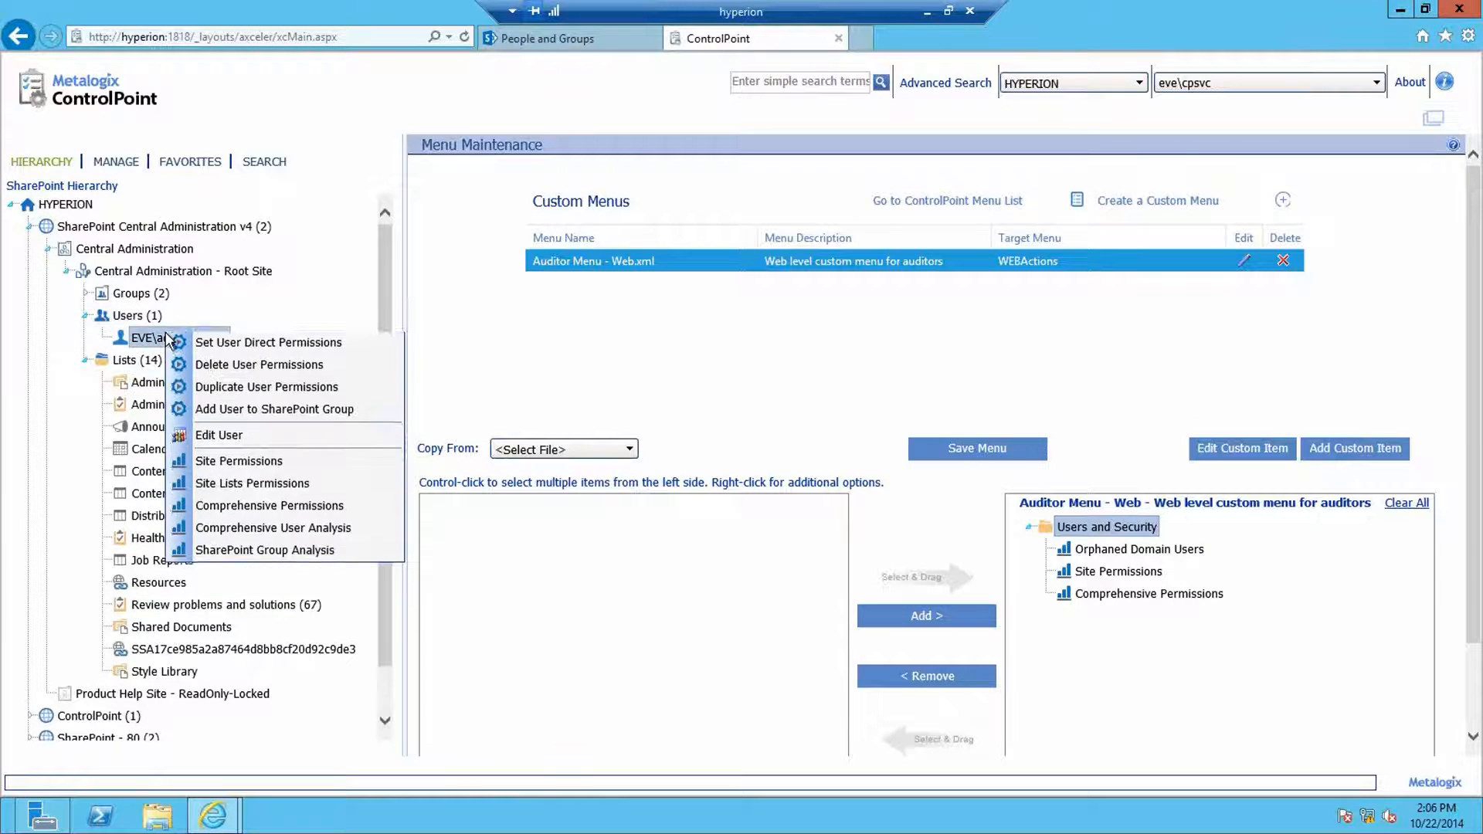
pyautogui.click(276, 312)
pyautogui.click(87, 317)
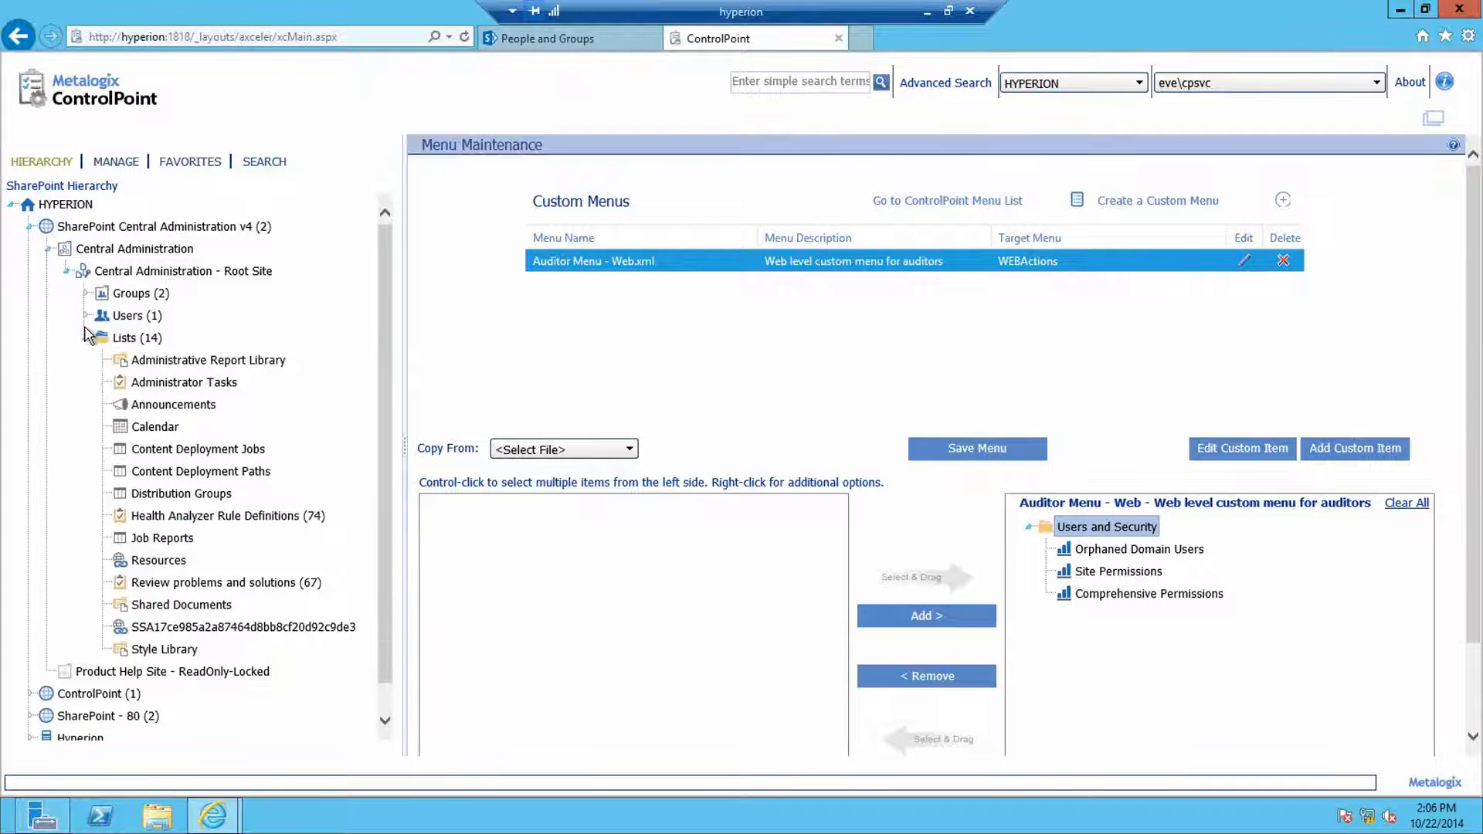
pyautogui.click(85, 338)
pyautogui.click(67, 273)
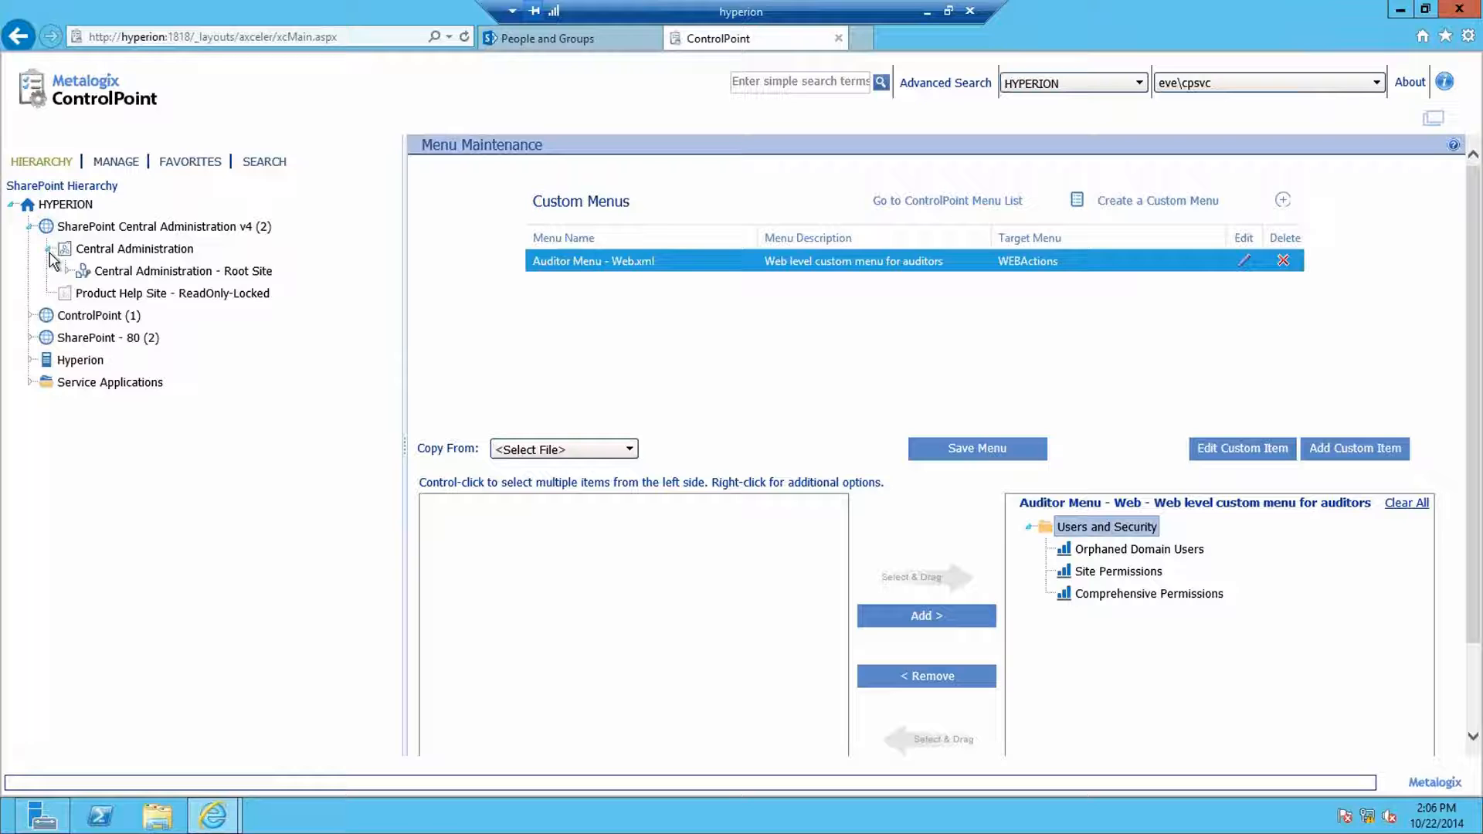
pyautogui.click(108, 272)
pyautogui.click(67, 272)
pyautogui.click(84, 338)
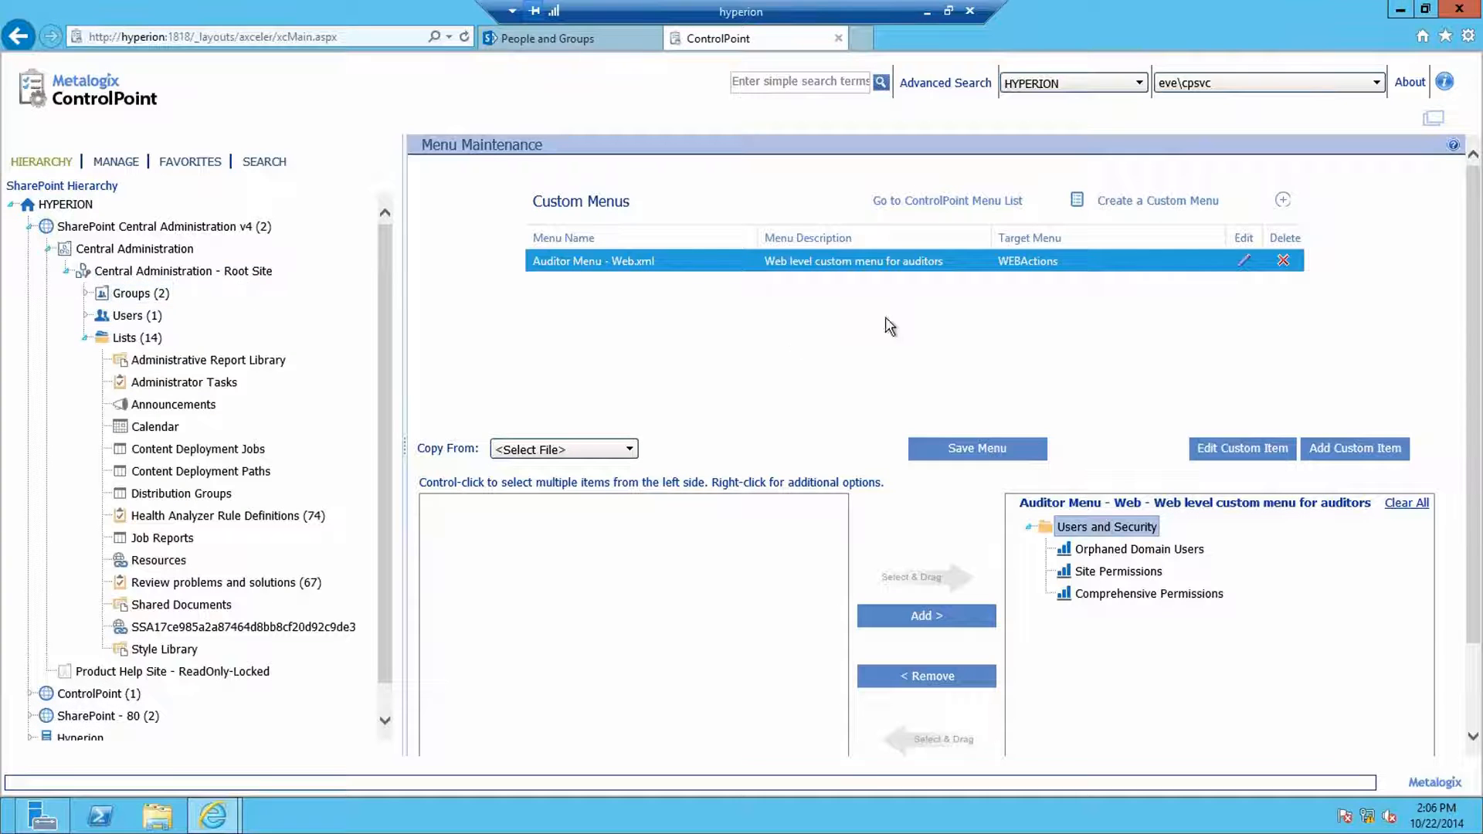
# Step: Create custom menu 'Auditor Menu - List', described as a list level menu for Auditors, targeting LISTActions
pyautogui.click(1125, 213)
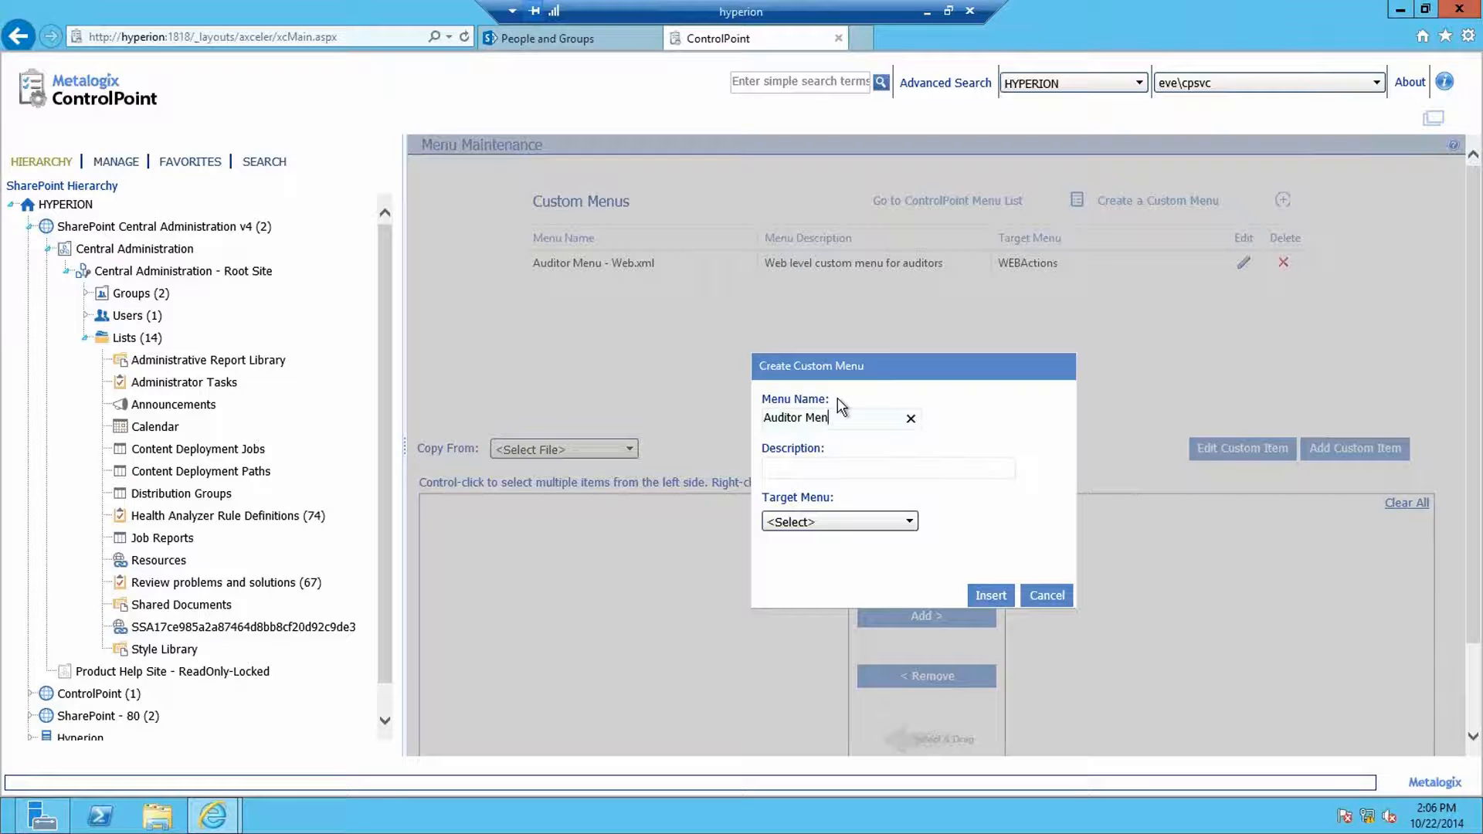
pyautogui.write('Auditor Menu - Li')
pyautogui.write('List level custom menu for Auditors')
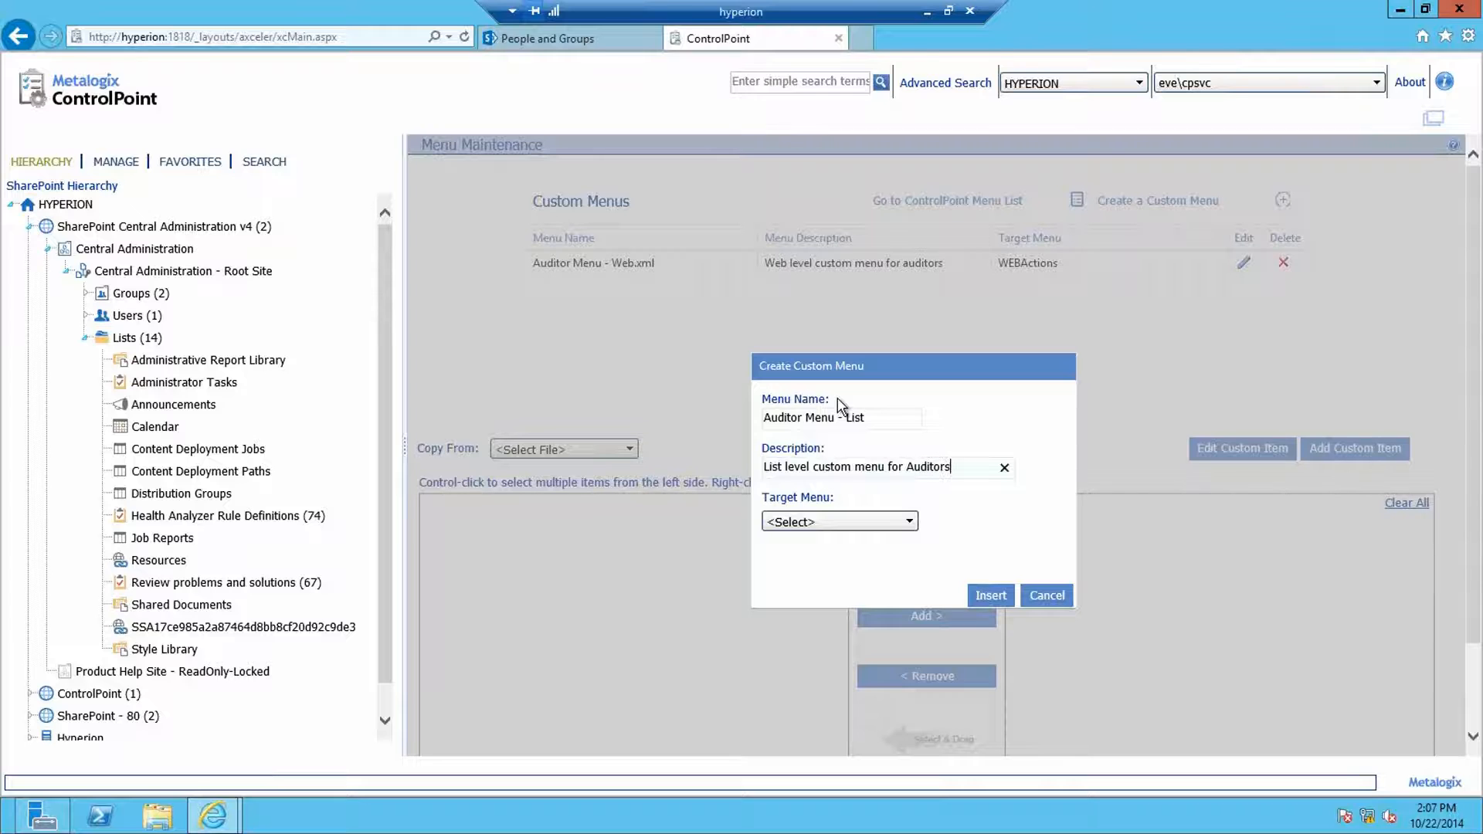
pyautogui.click(855, 526)
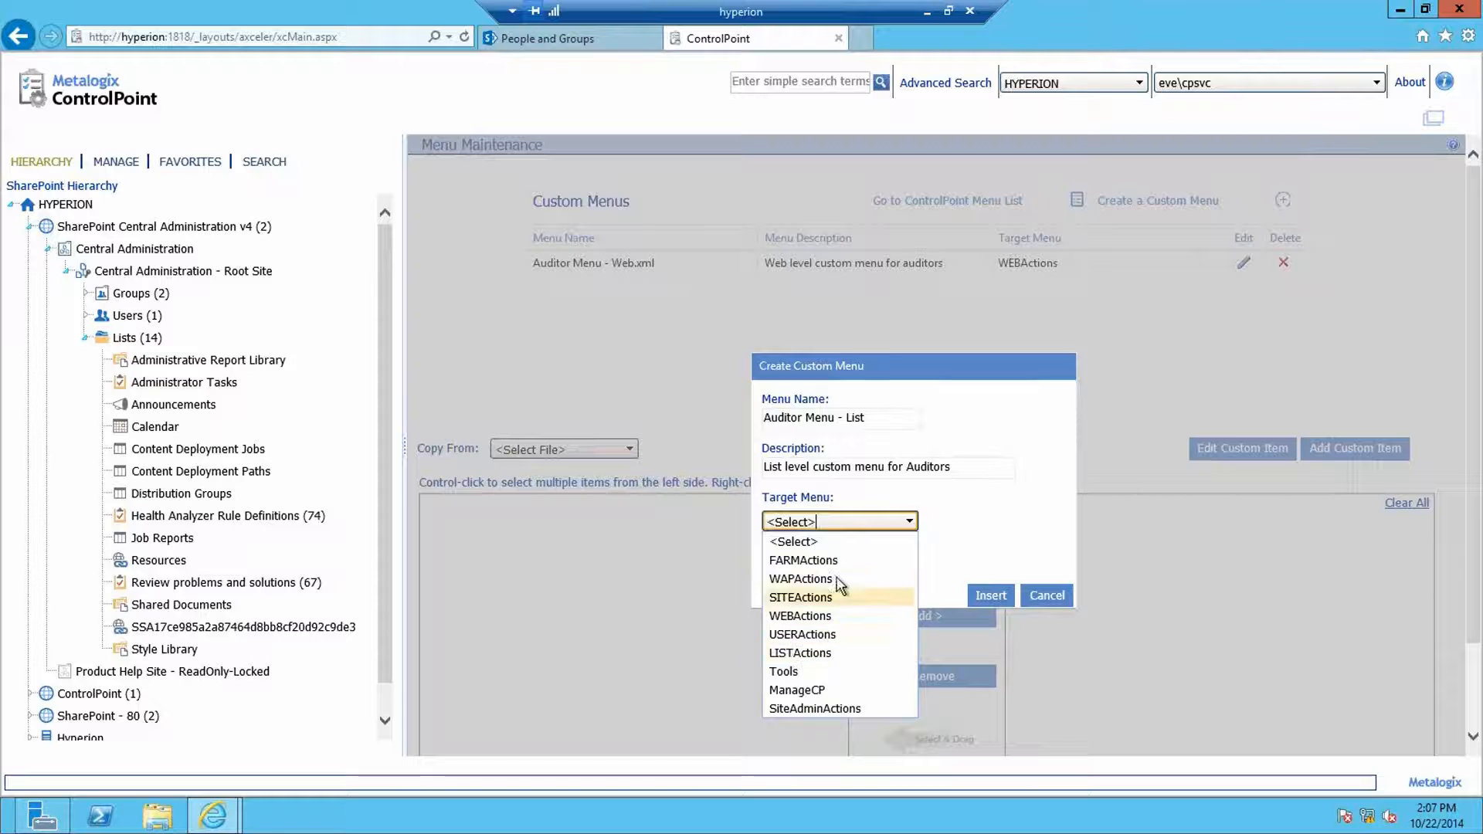
pyautogui.click(798, 657)
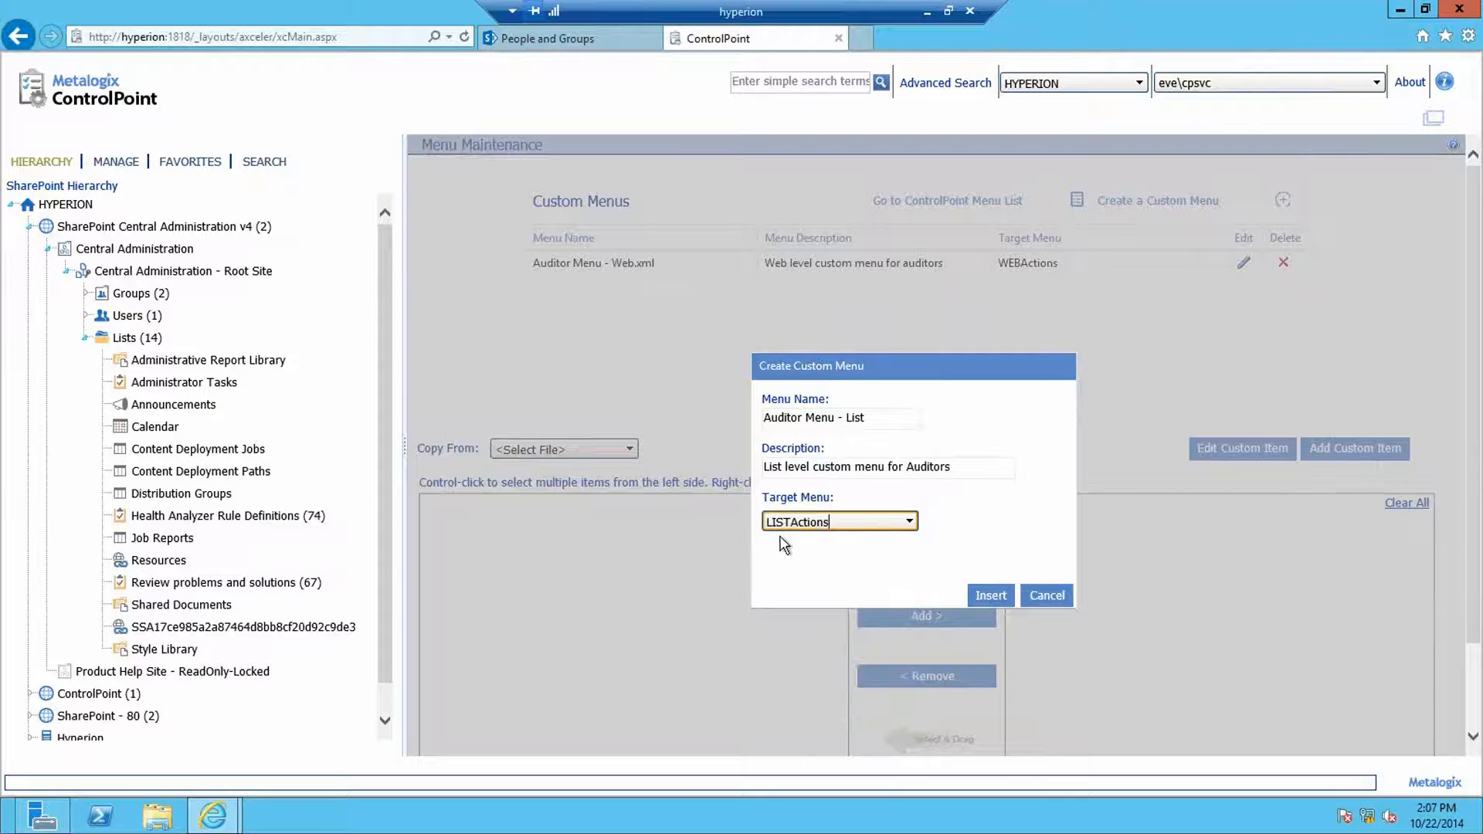
pyautogui.click(985, 600)
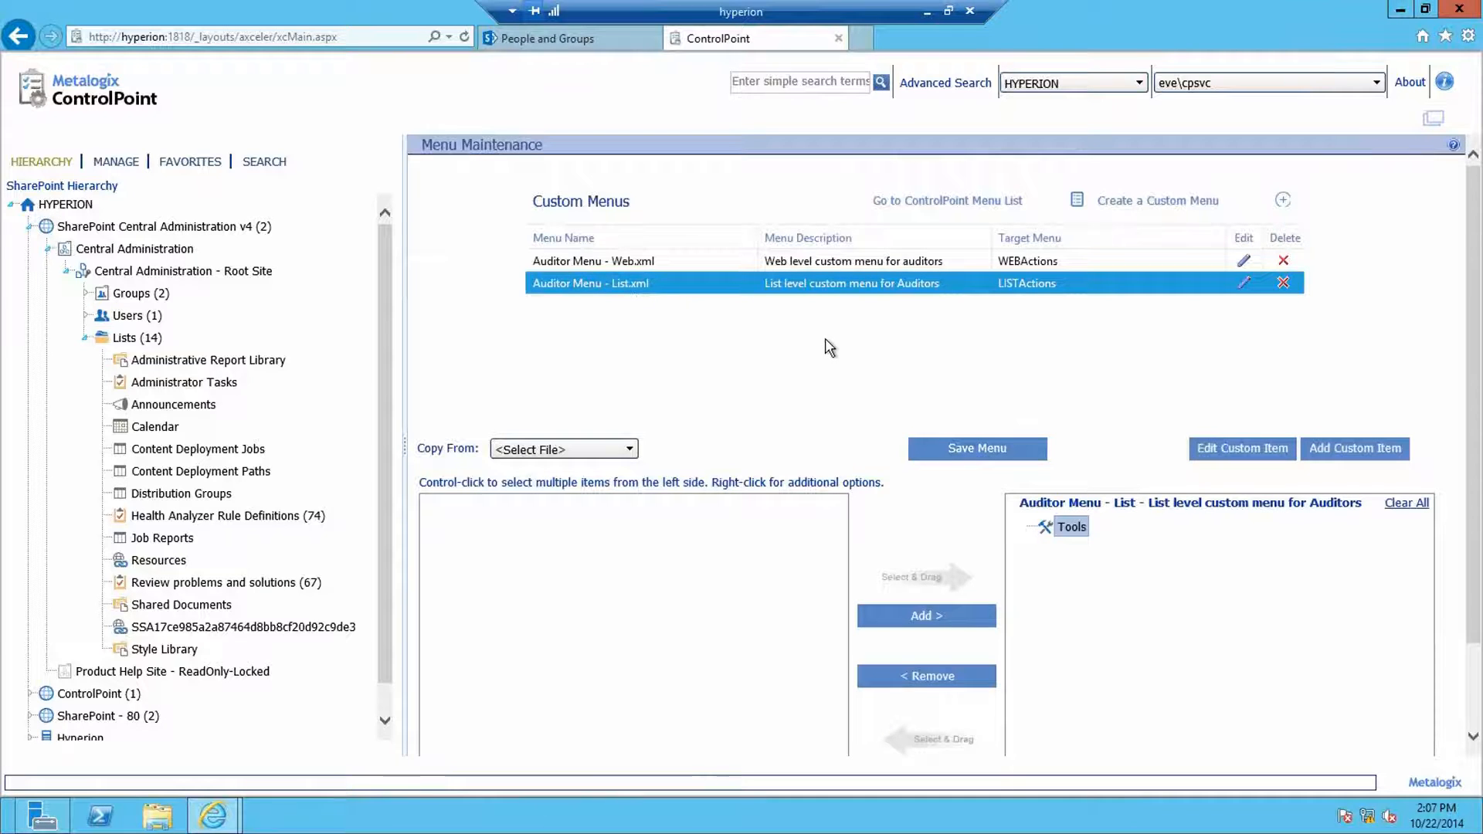
# Step: Use LISTActions.xml as the copy source and clear the default Tools entry from the new menu
pyautogui.scroll(-1, 677, 359)
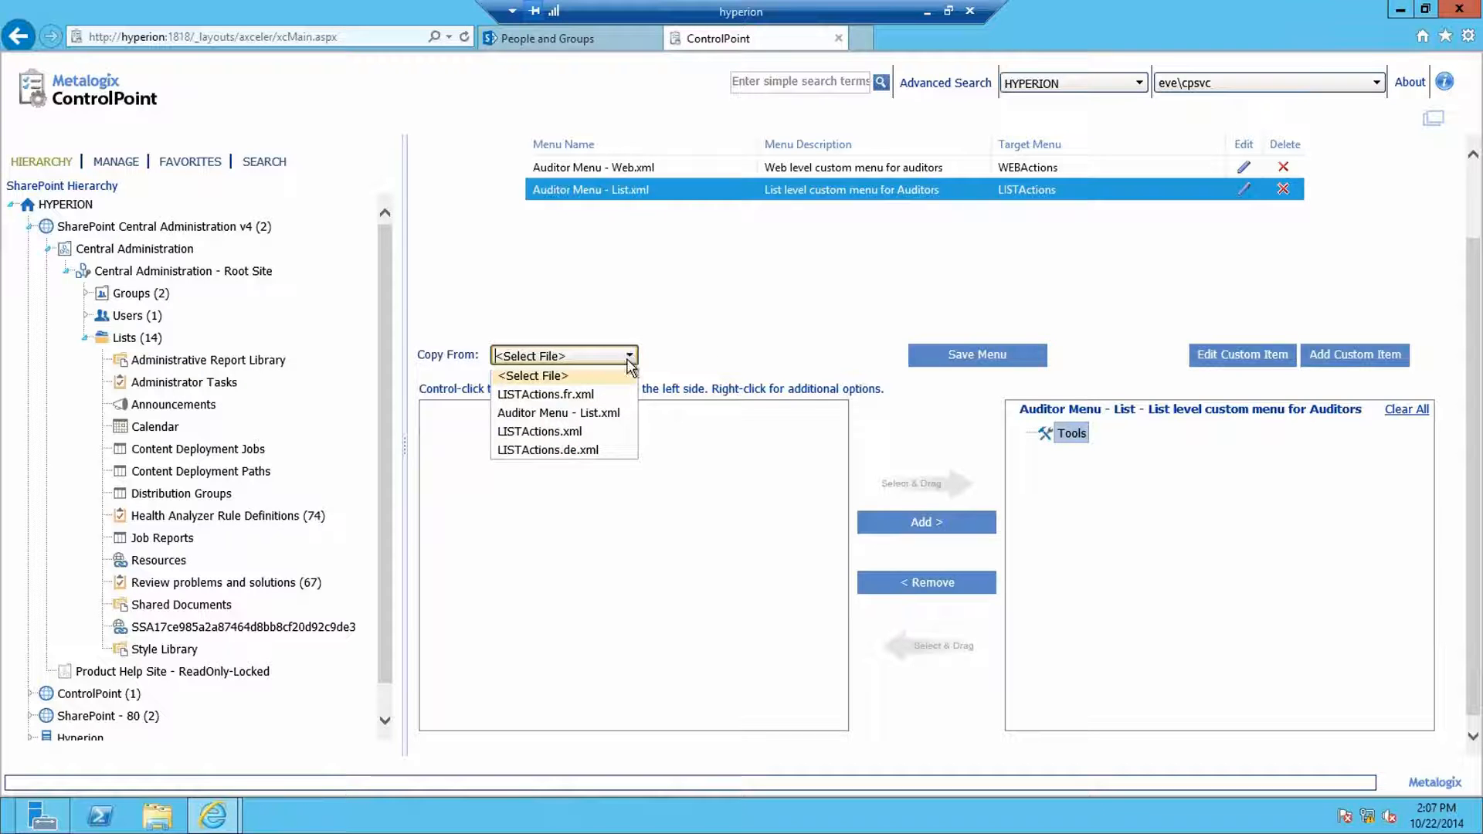
pyautogui.click(575, 432)
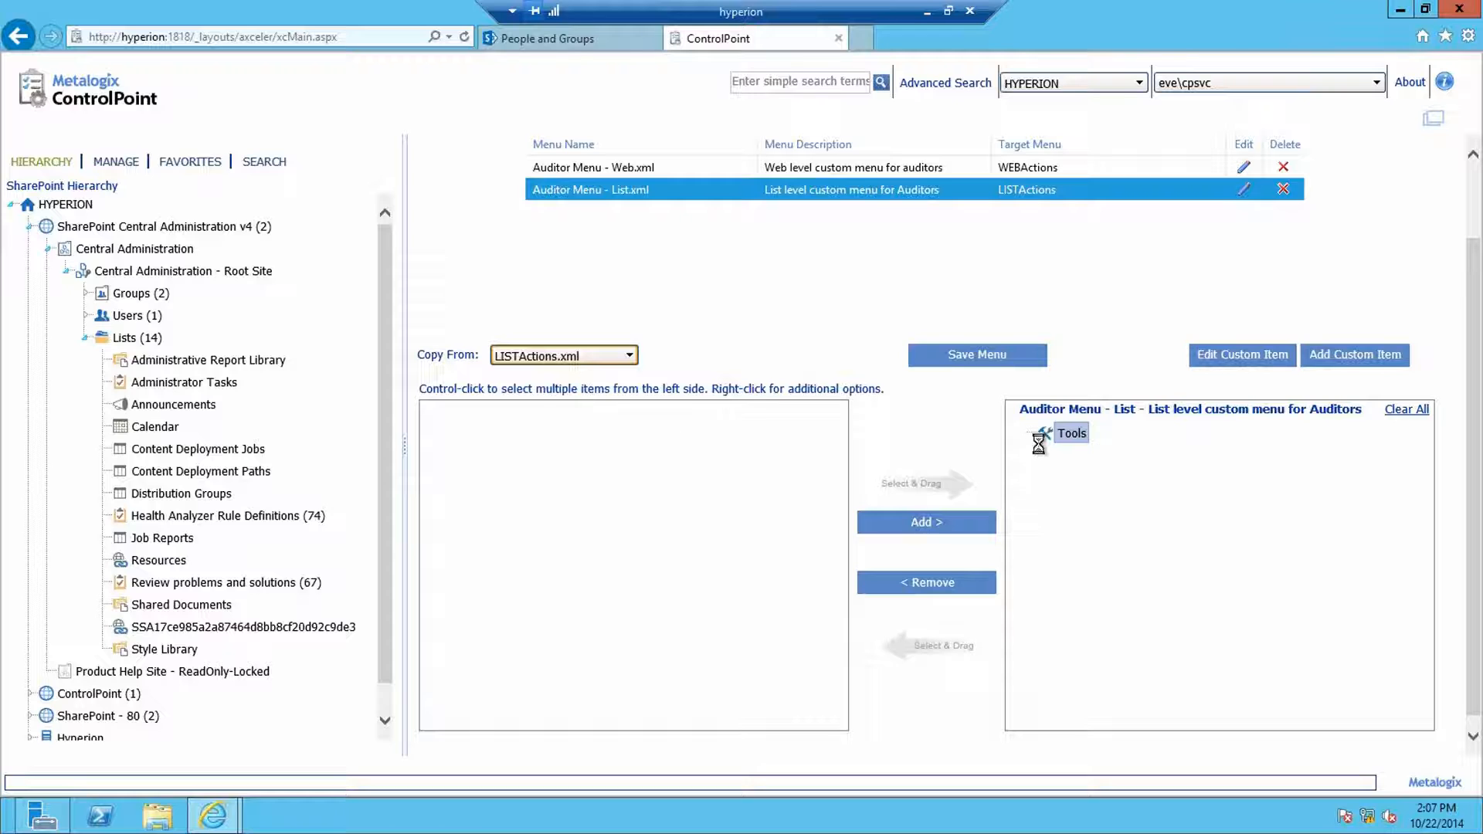
pyautogui.click(1410, 409)
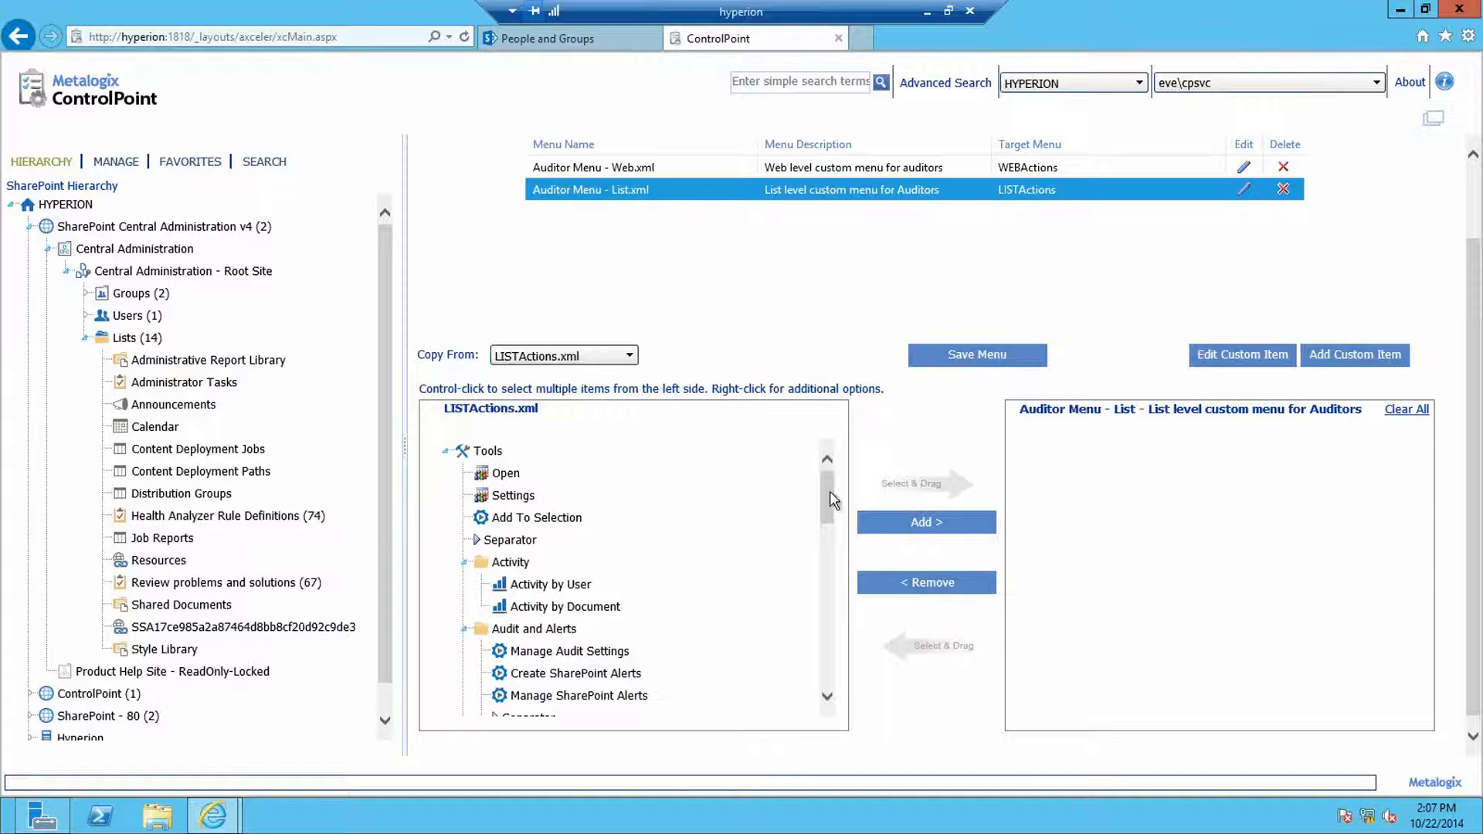
# Step: Add Set User Direct Permissions and Permissions by List Item, then clear the menu to redo it
pyautogui.moveTo(826, 498); pyautogui.dragTo(826, 658)
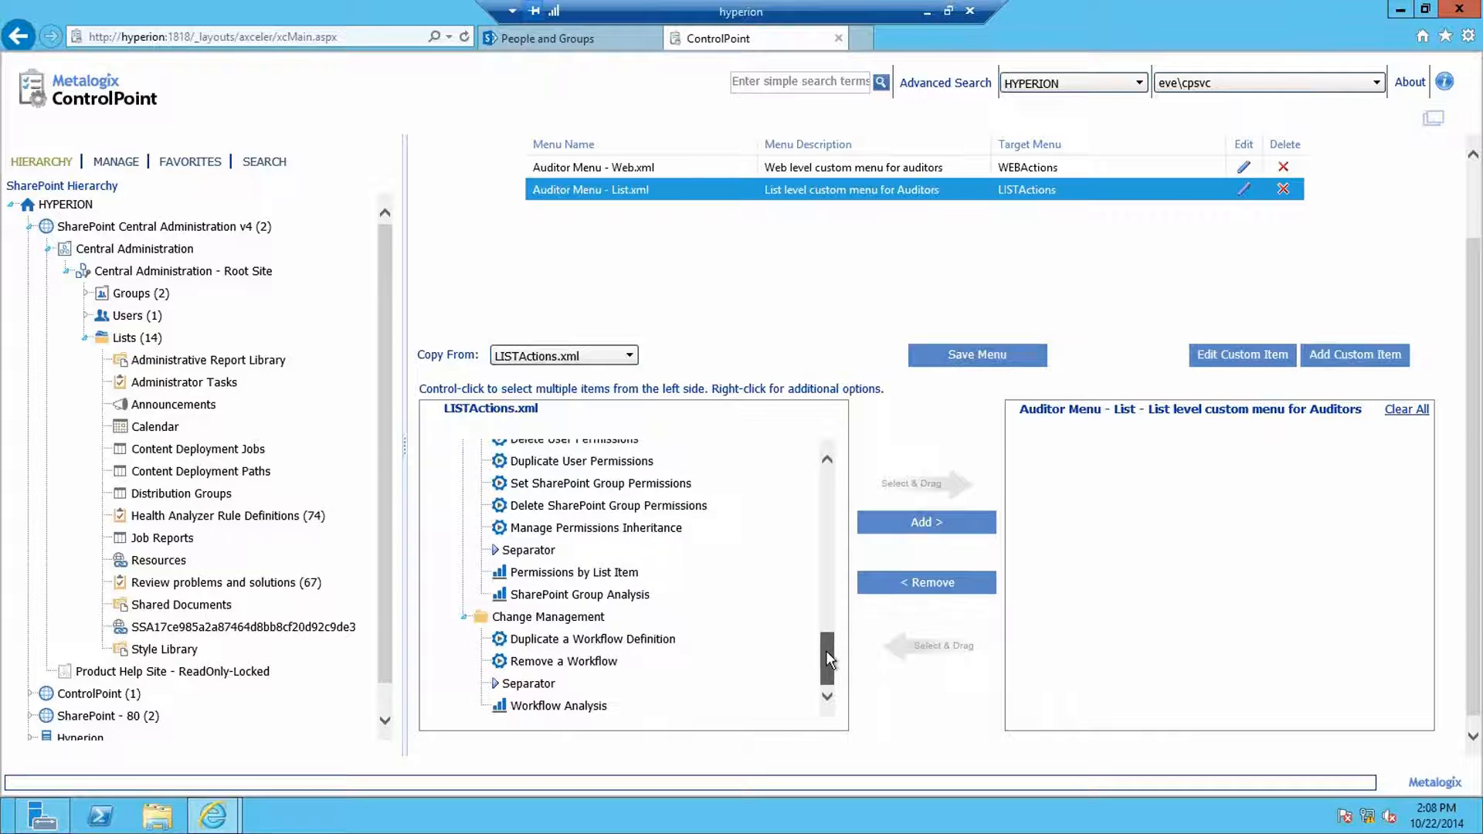
pyautogui.click(546, 576)
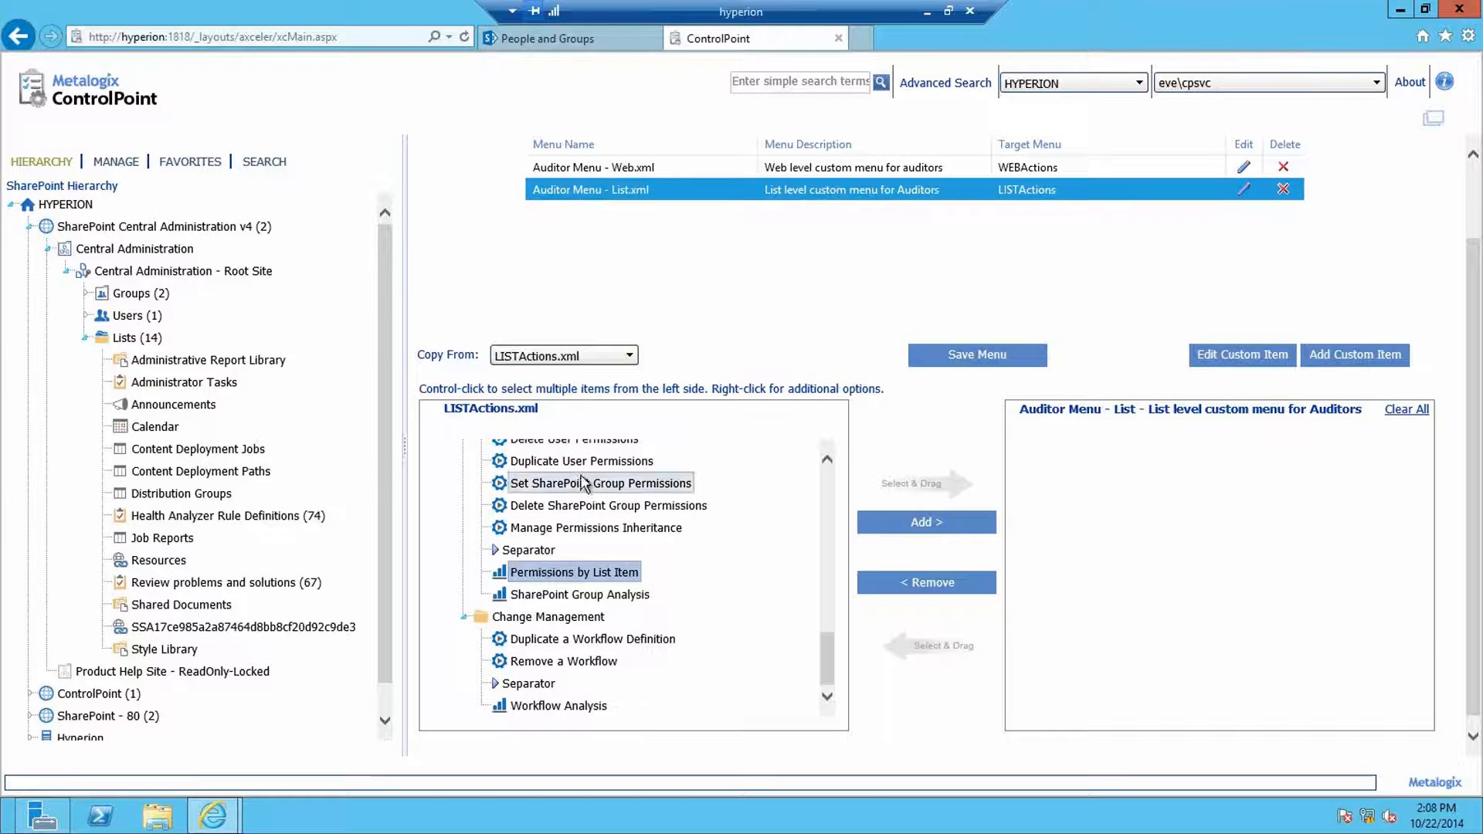
pyautogui.moveTo(831, 658); pyautogui.dragTo(828, 641)
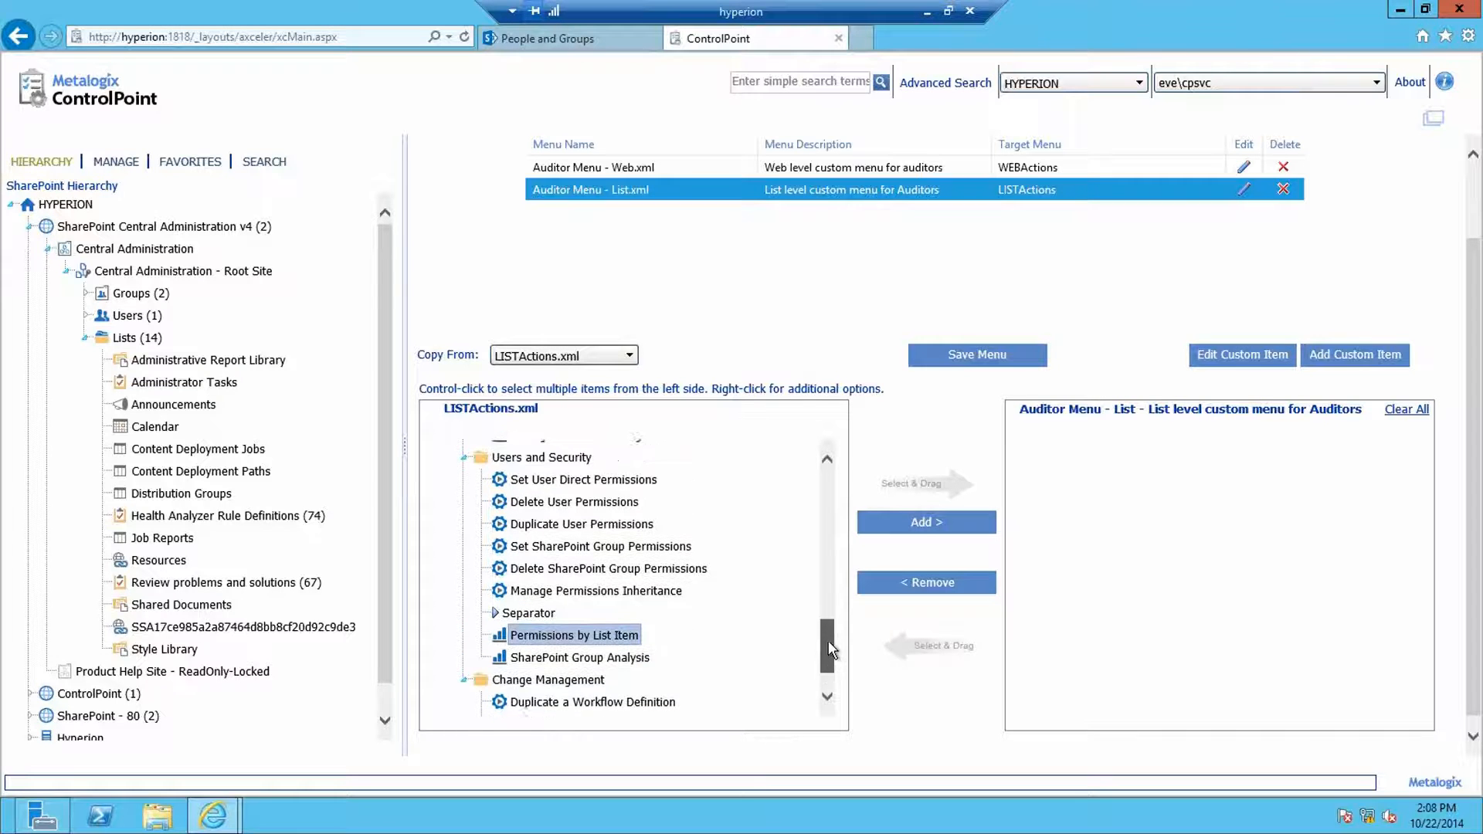
pyautogui.keyDown('ctrl'); pyautogui.click(603, 491); pyautogui.keyUp('ctrl')
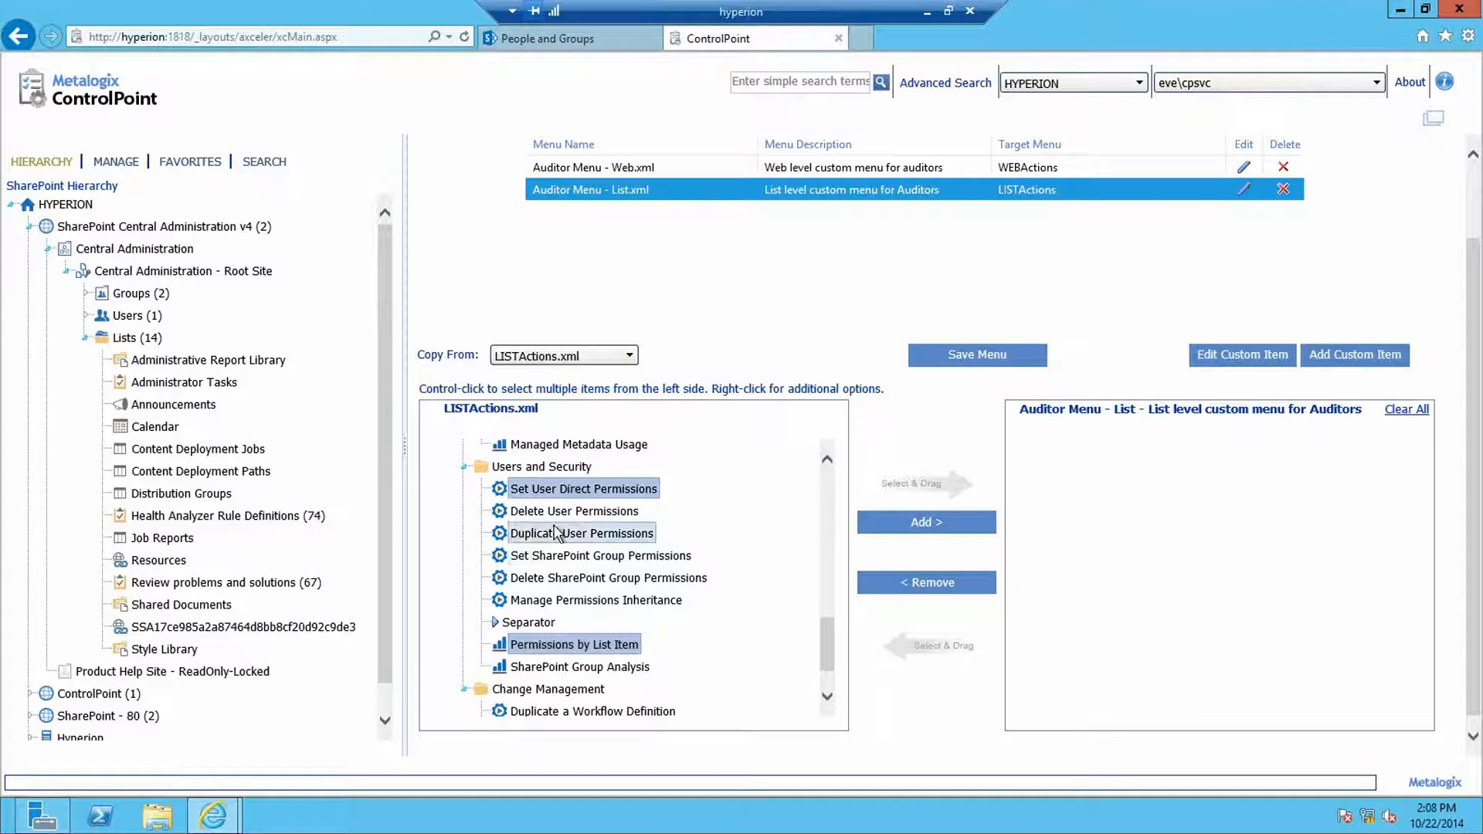
pyautogui.click(939, 527)
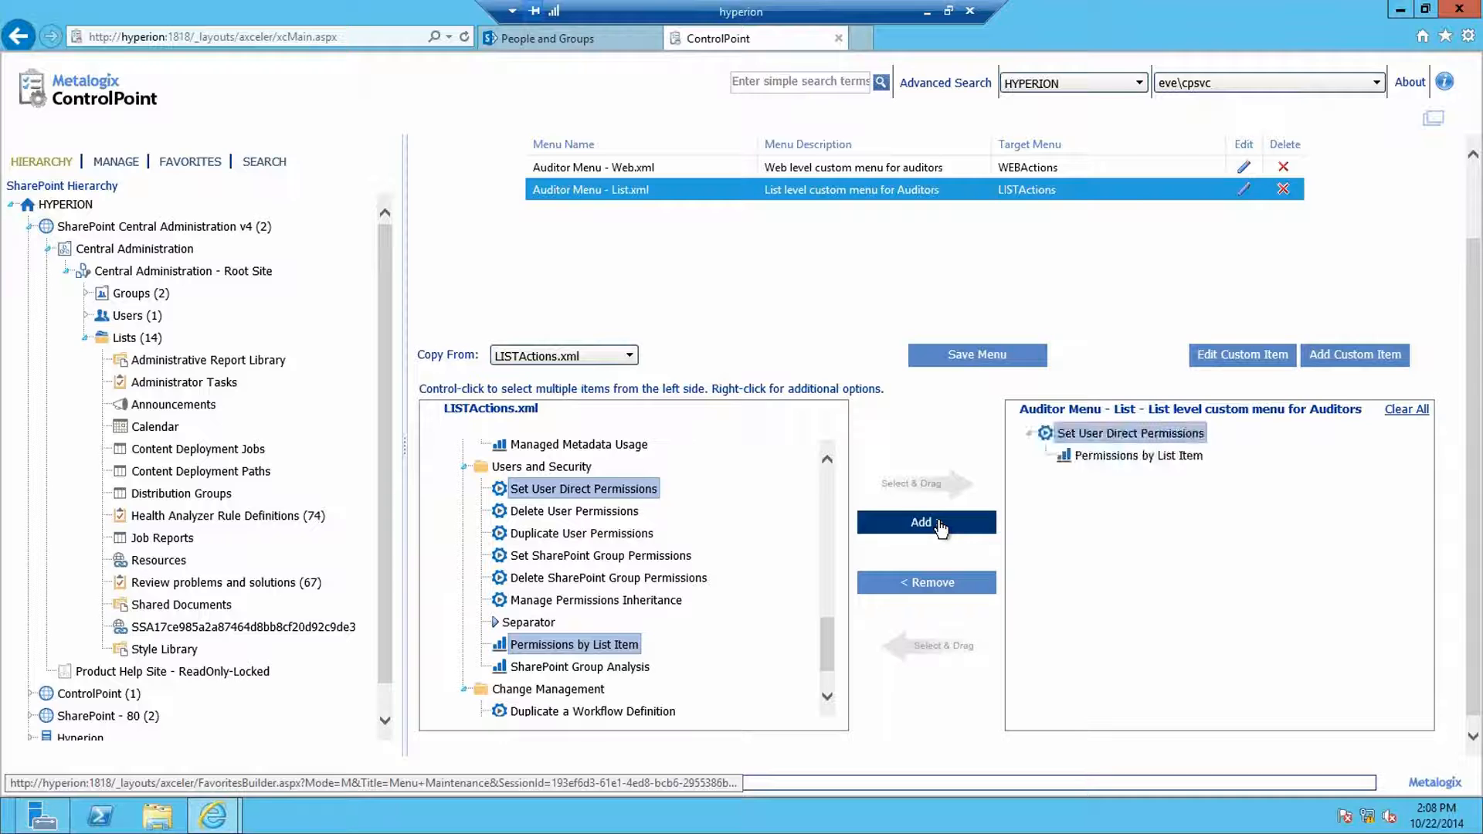
pyautogui.click(1405, 410)
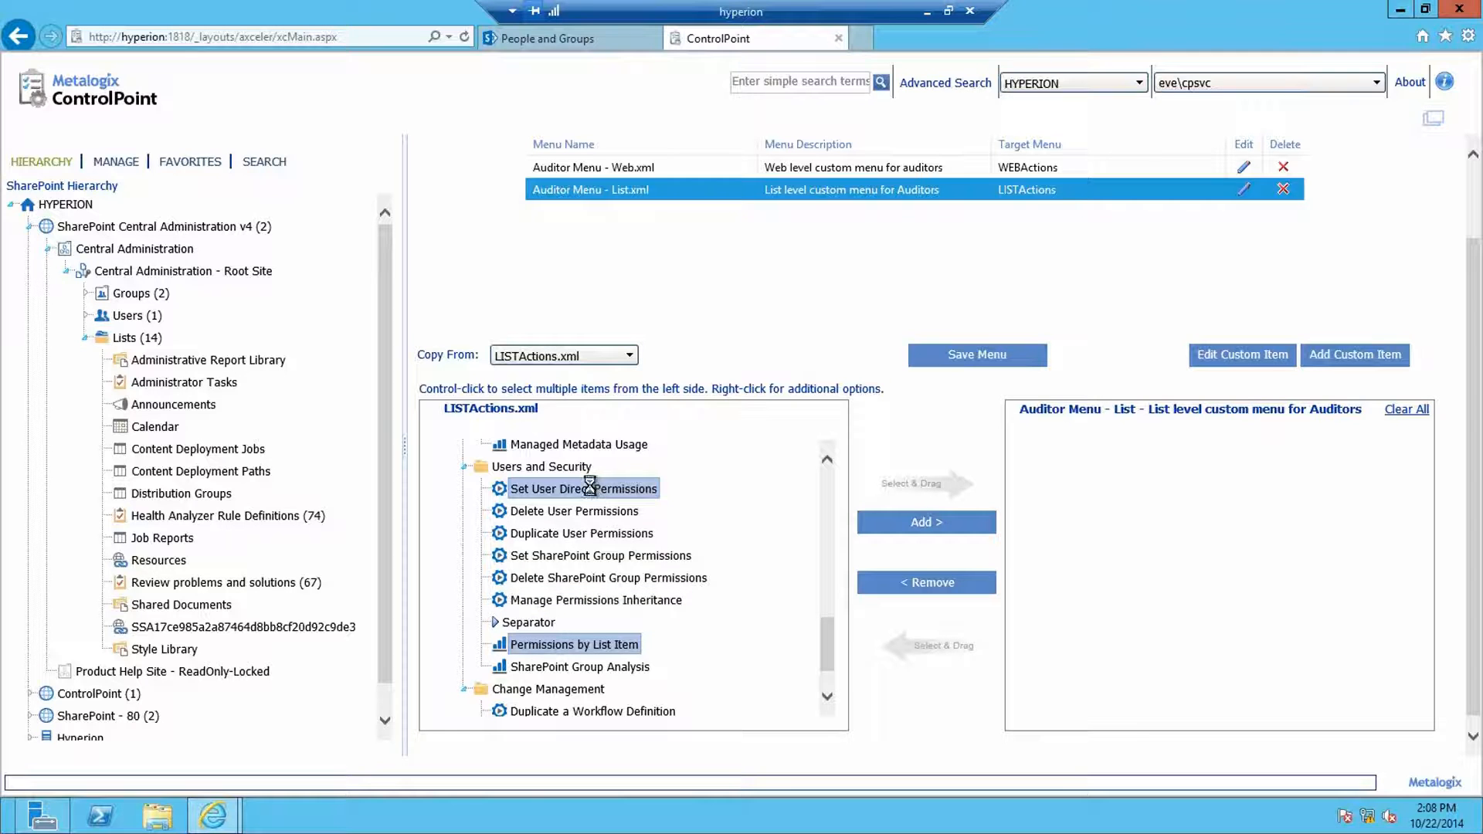
# Step: Add a Users and Security folder holding Set User Direct Permissions and Permissions by List Item
pyautogui.click(574, 466)
pyautogui.click(905, 527)
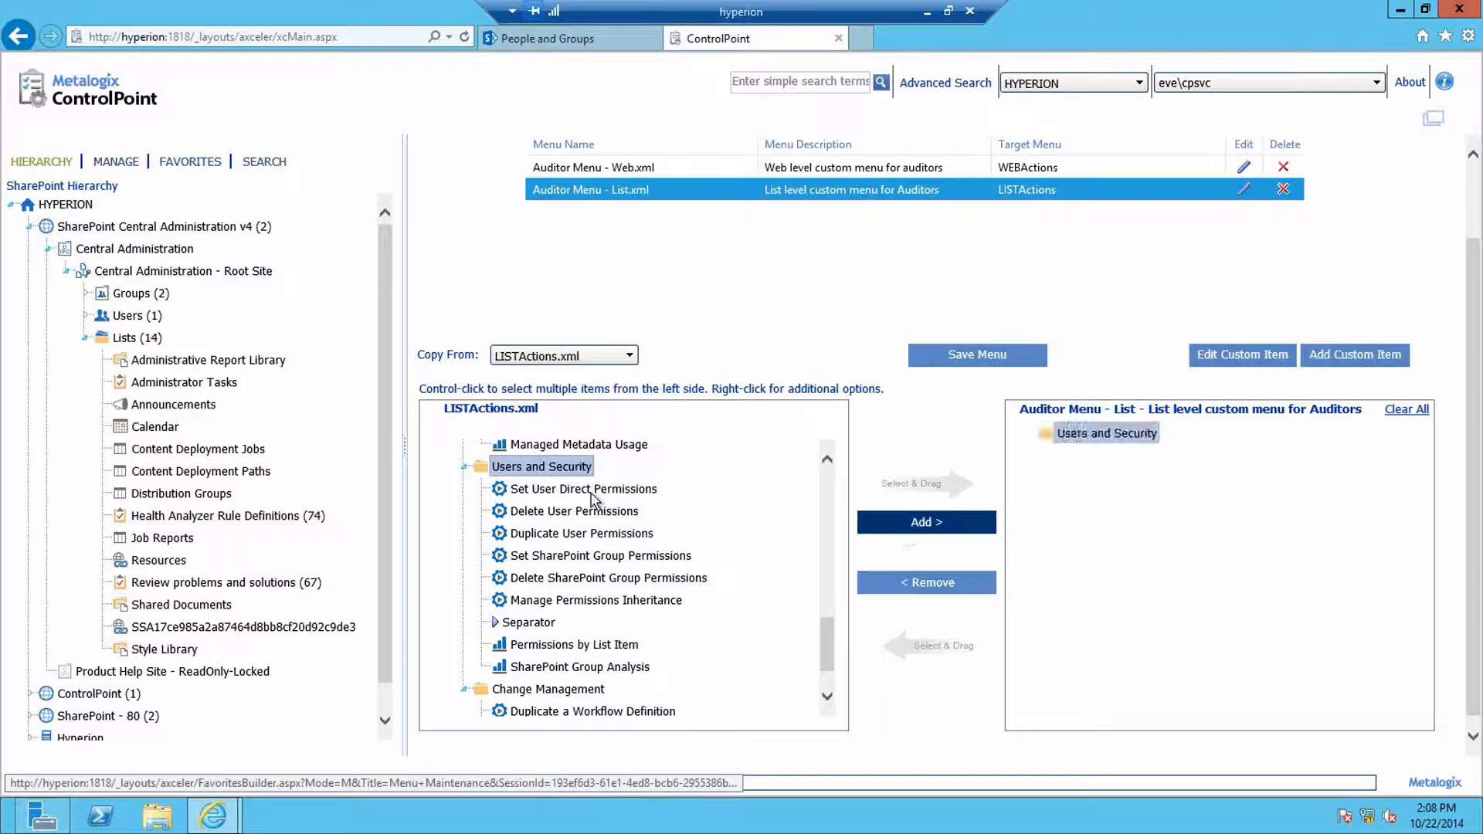
pyautogui.click(581, 491)
pyautogui.keyDown('ctrl'); pyautogui.click(581, 648); pyautogui.keyUp('ctrl')
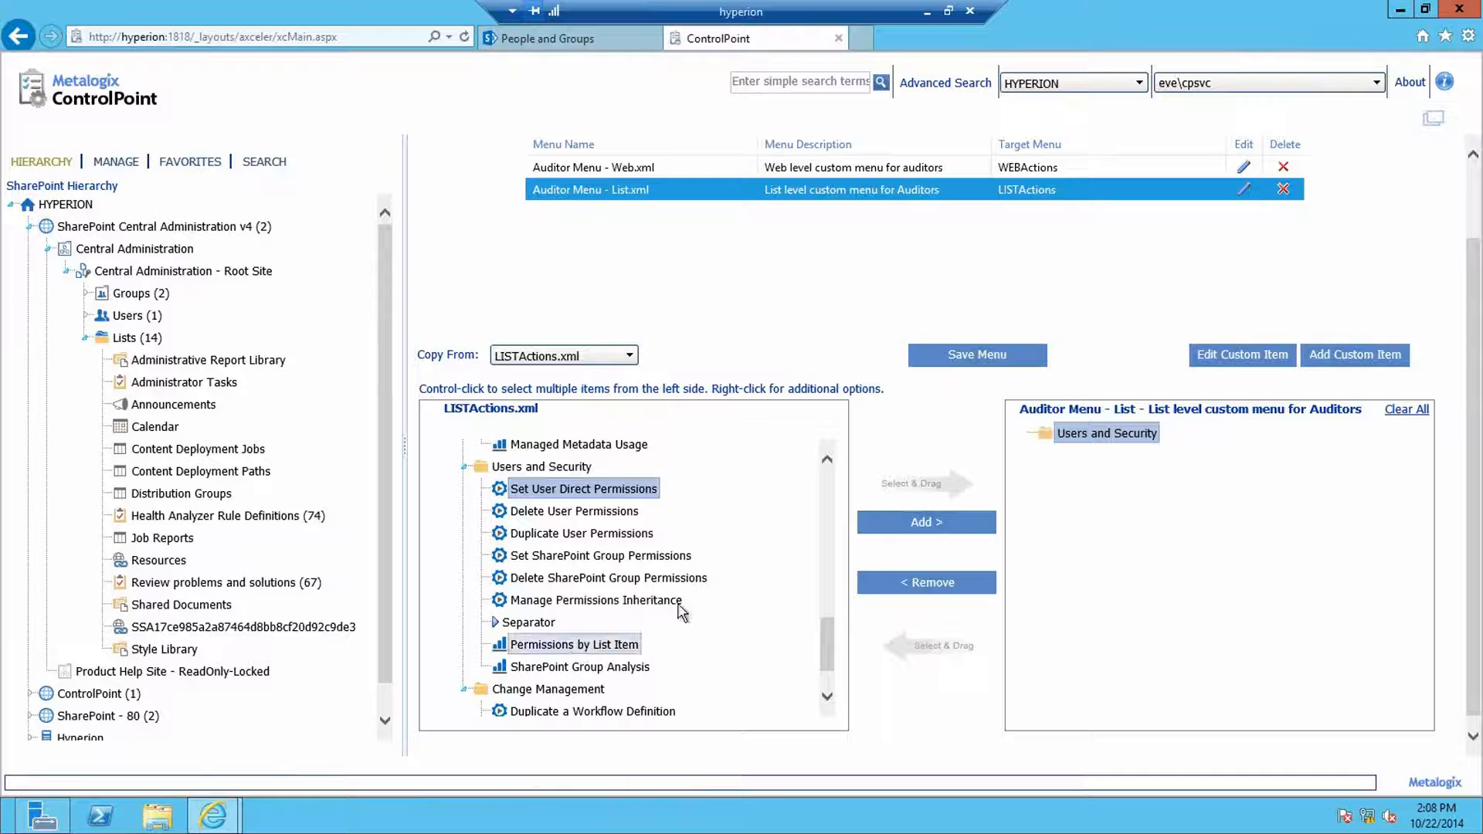
pyautogui.click(902, 527)
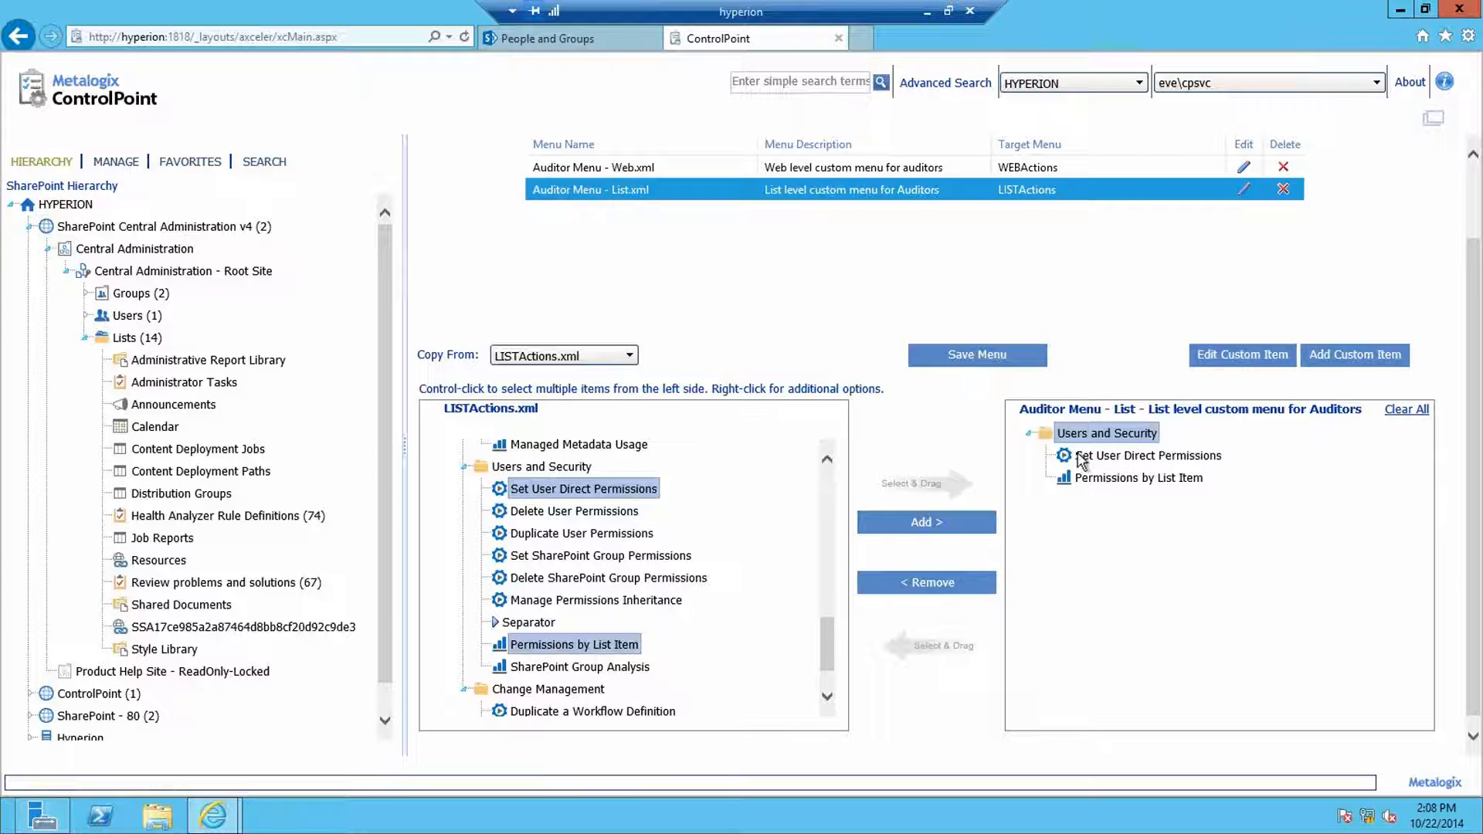
# Step: Save the Auditor Menu - List and acknowledge the Menu Saved message
pyautogui.click(980, 360)
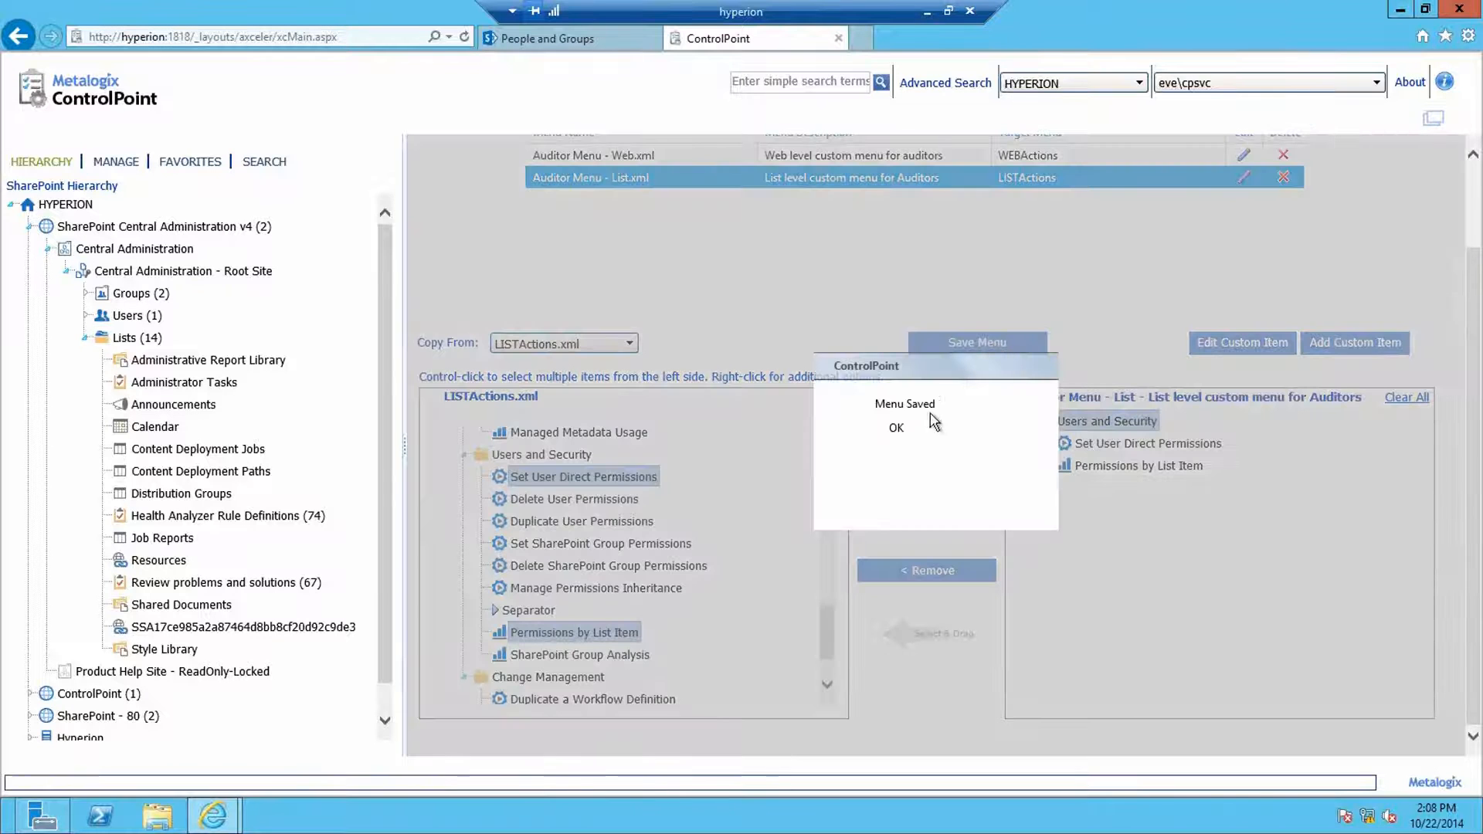
pyautogui.click(896, 430)
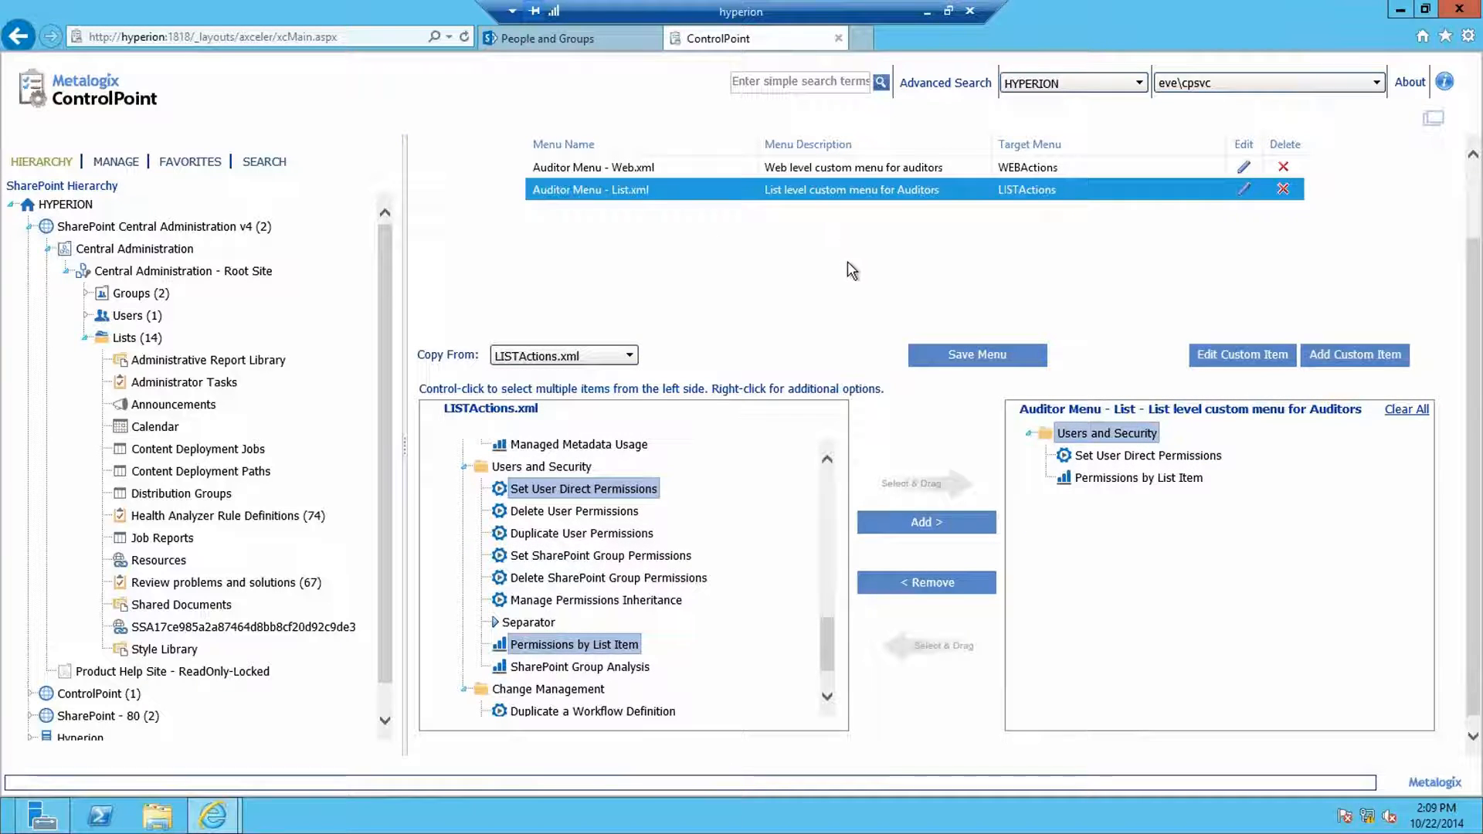
pyautogui.scroll(2, 850, 270)
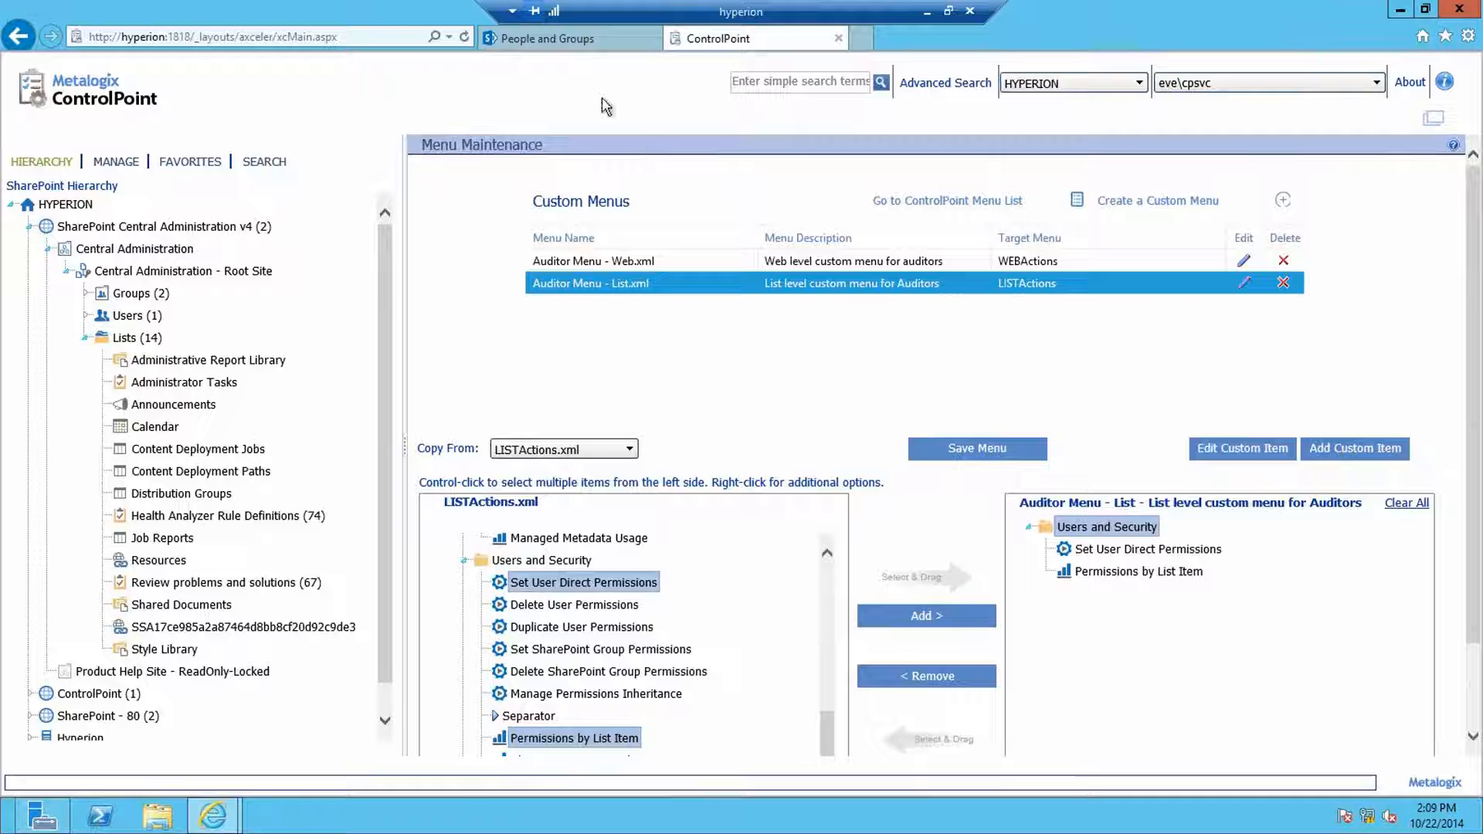
# Step: Browse to the configuration site's Axceler Menus library and open the FARMActions item menu
pyautogui.click(587, 40)
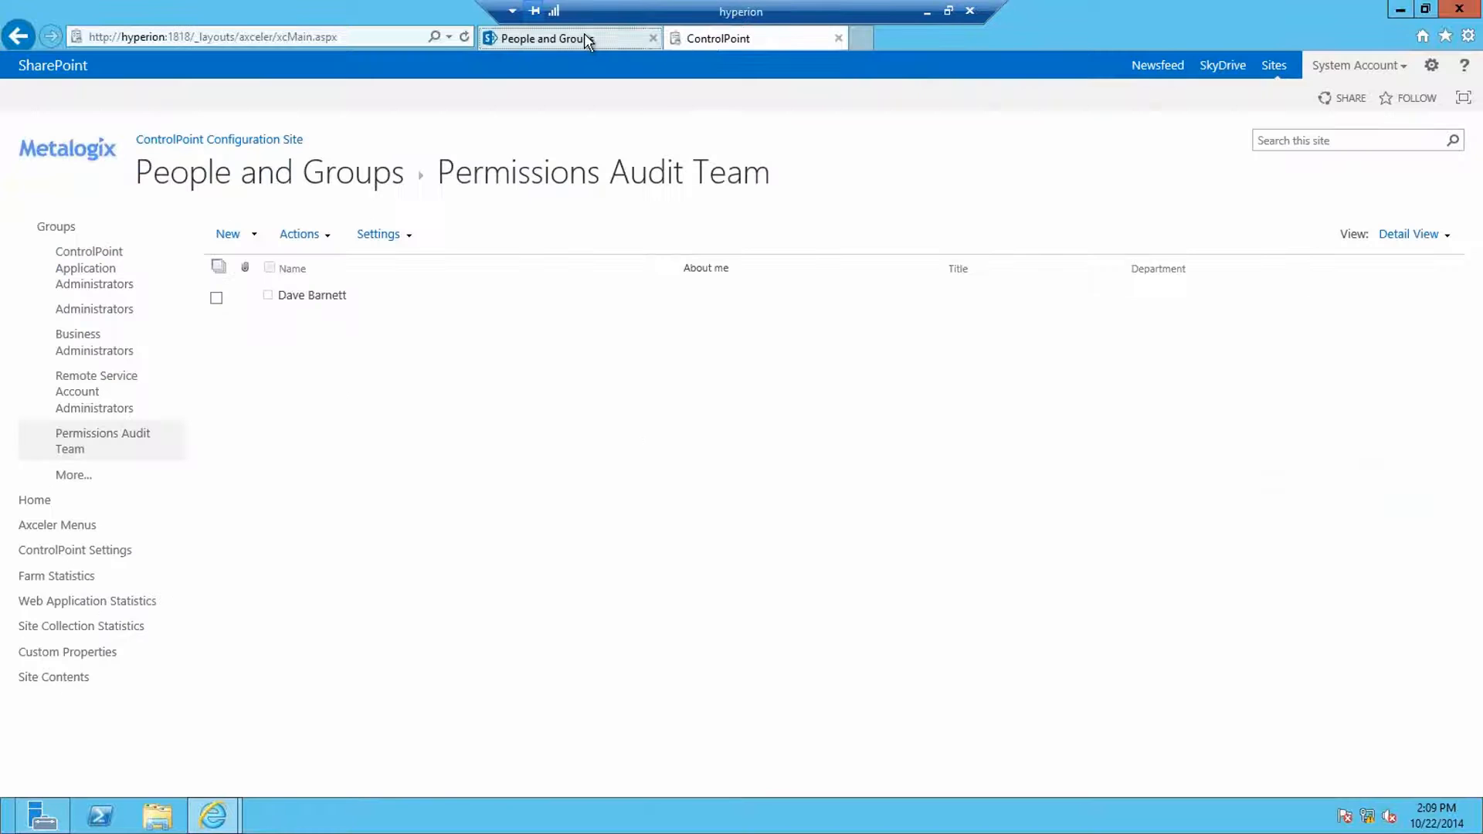
pyautogui.click(67, 511)
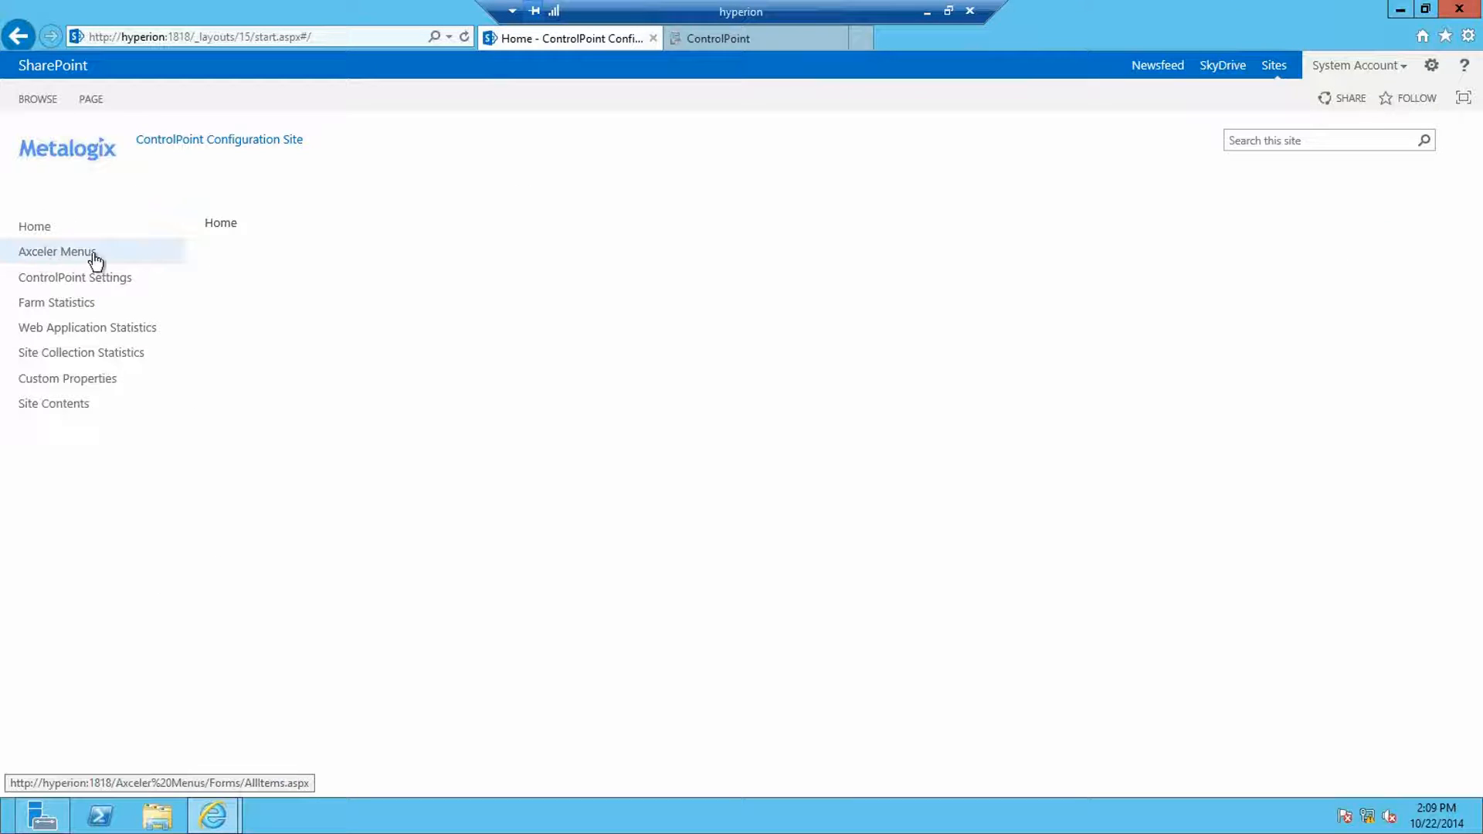
pyautogui.click(68, 255)
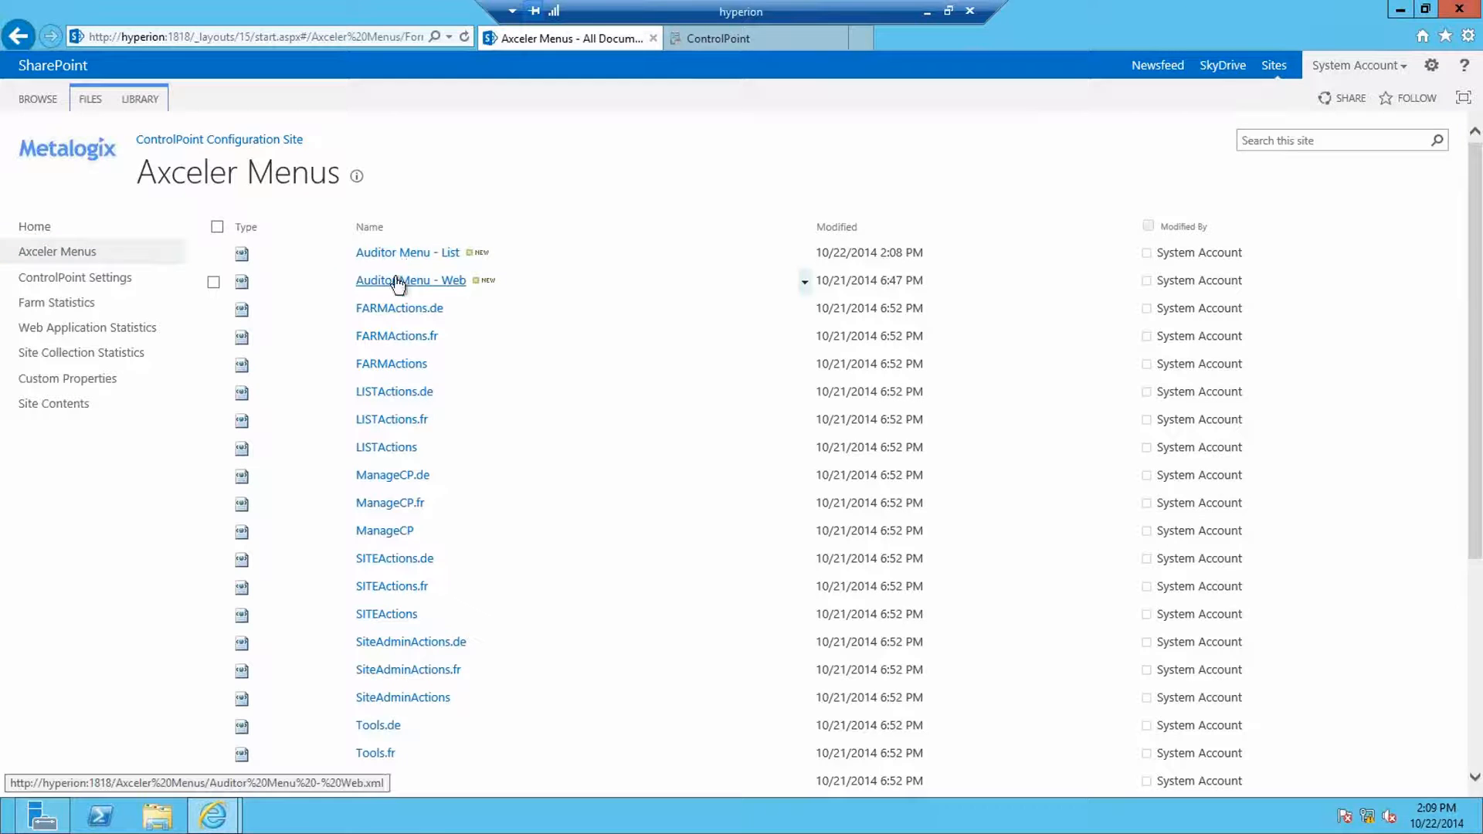
pyautogui.scroll(-3, 437, 369)
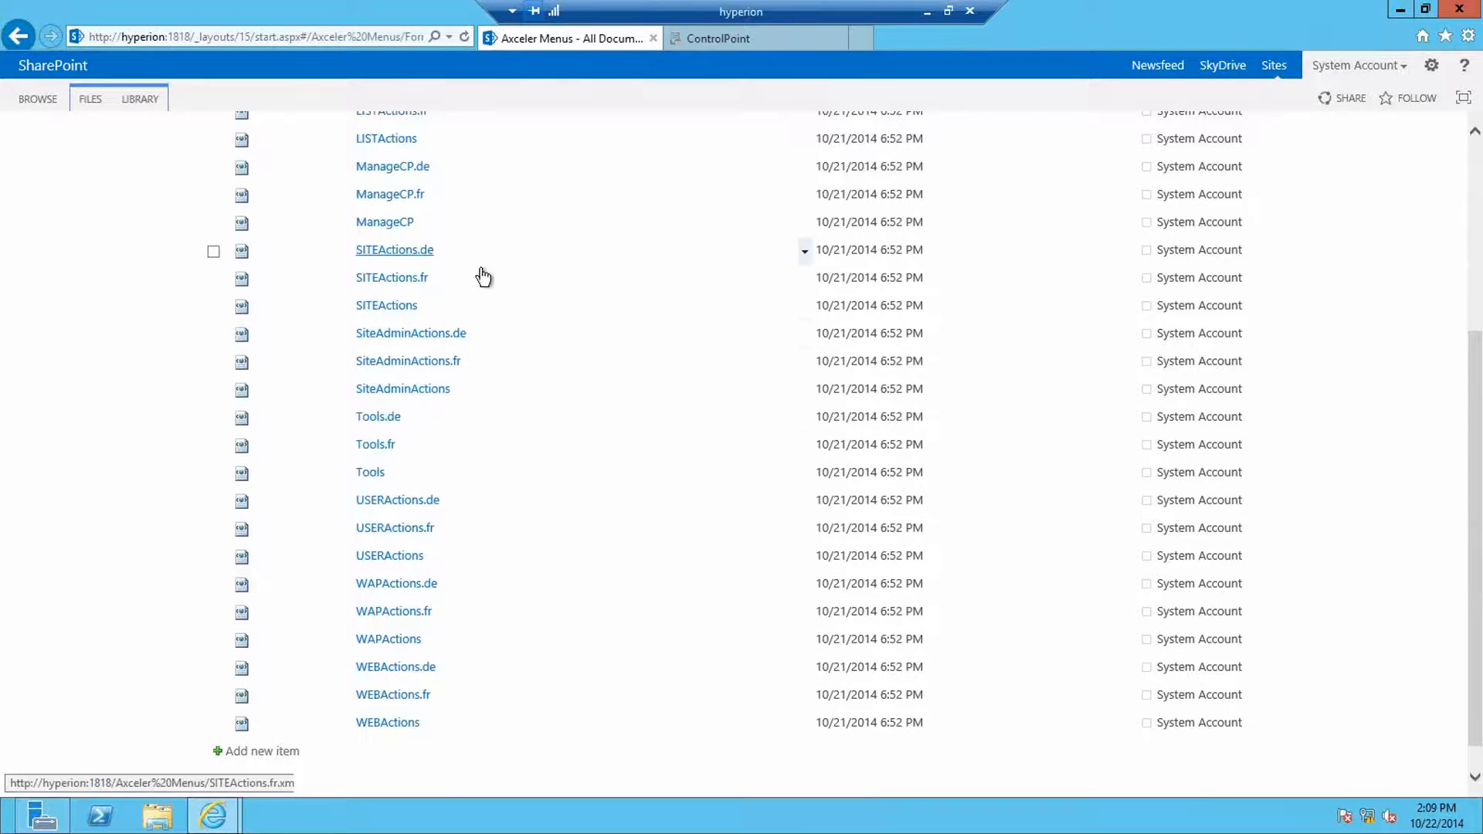
pyautogui.scroll(3, 494, 287)
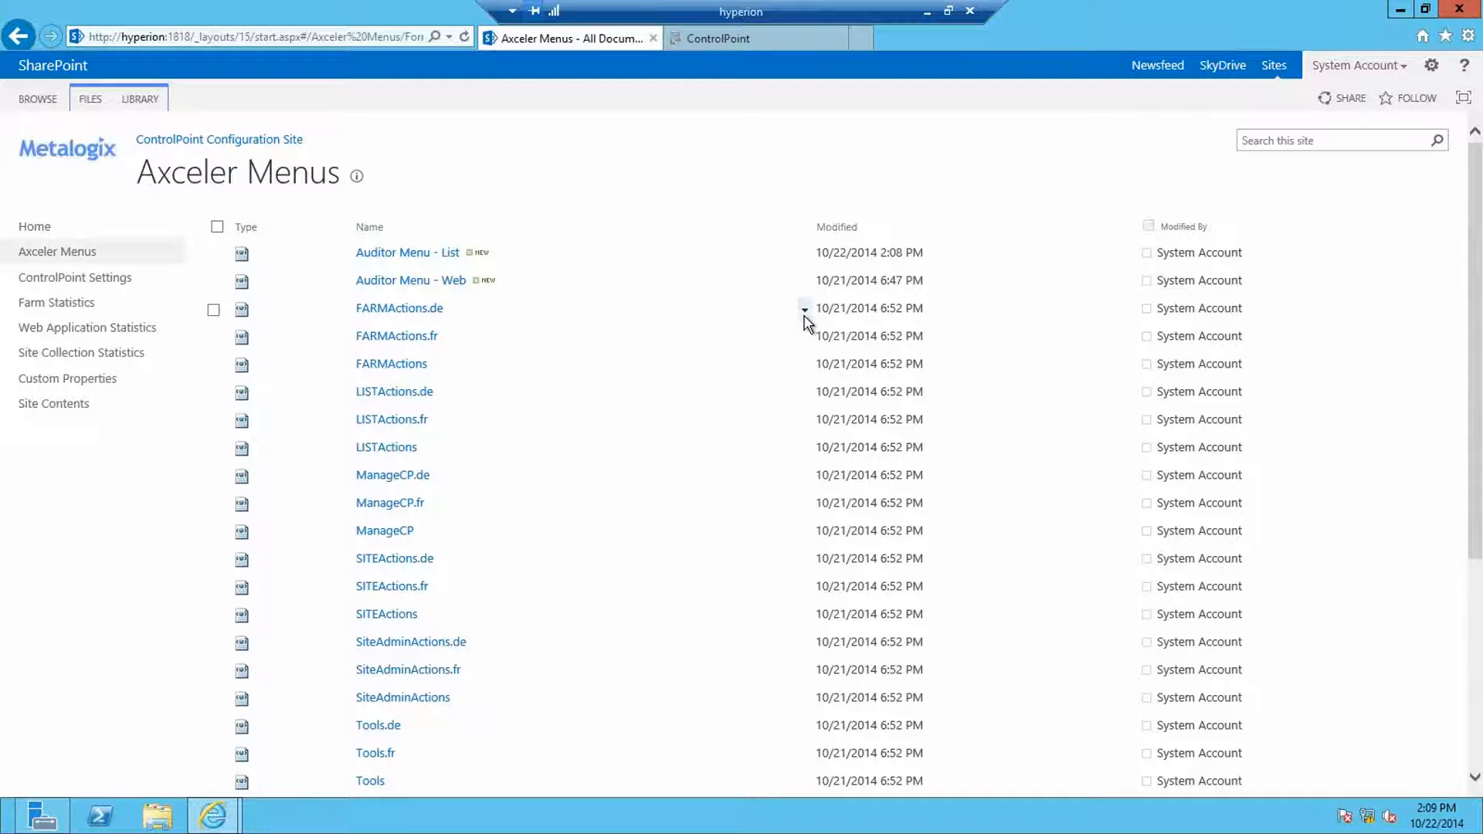
pyautogui.click(805, 364)
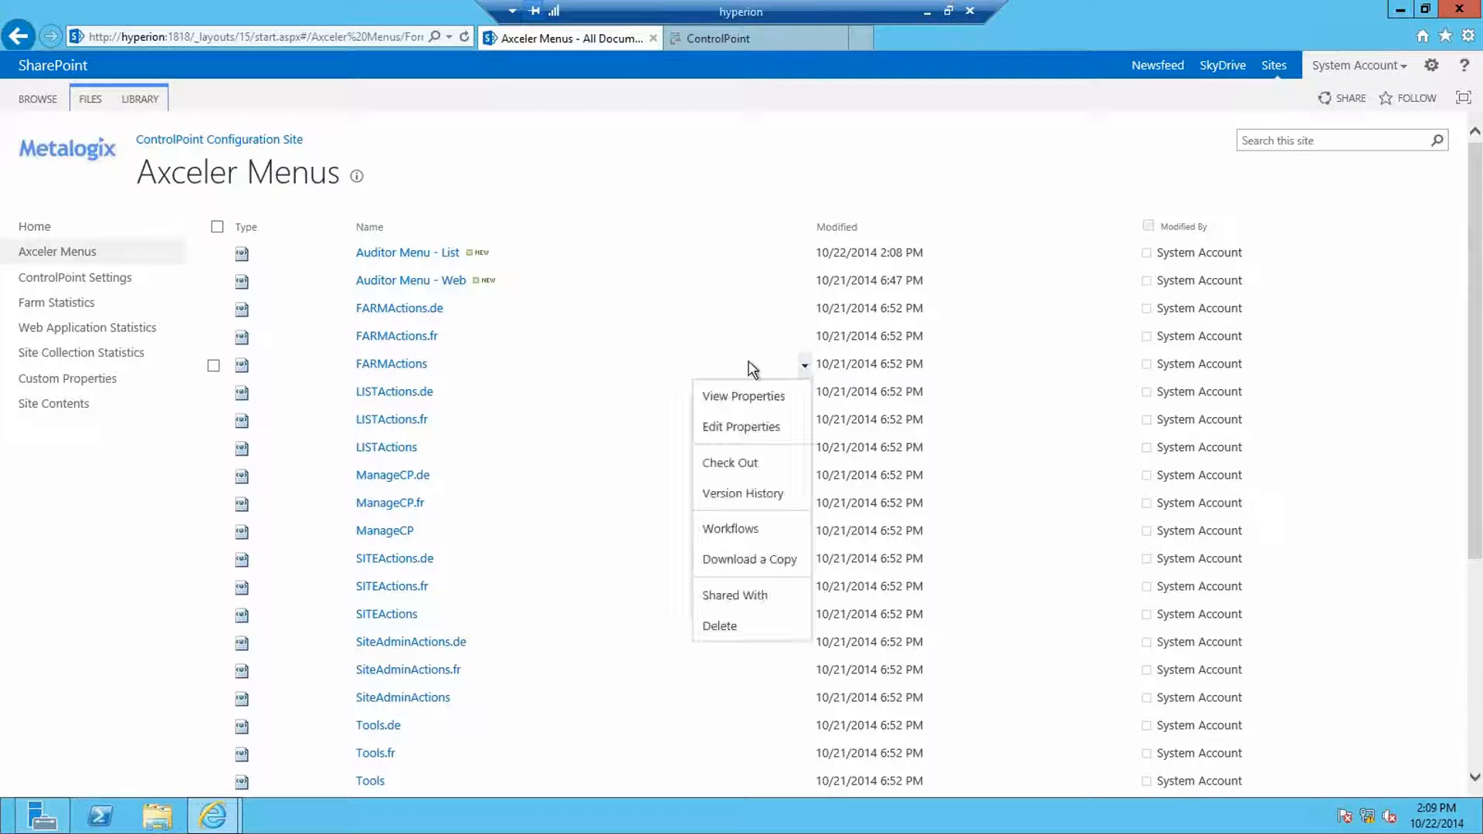
pyautogui.click(214, 366)
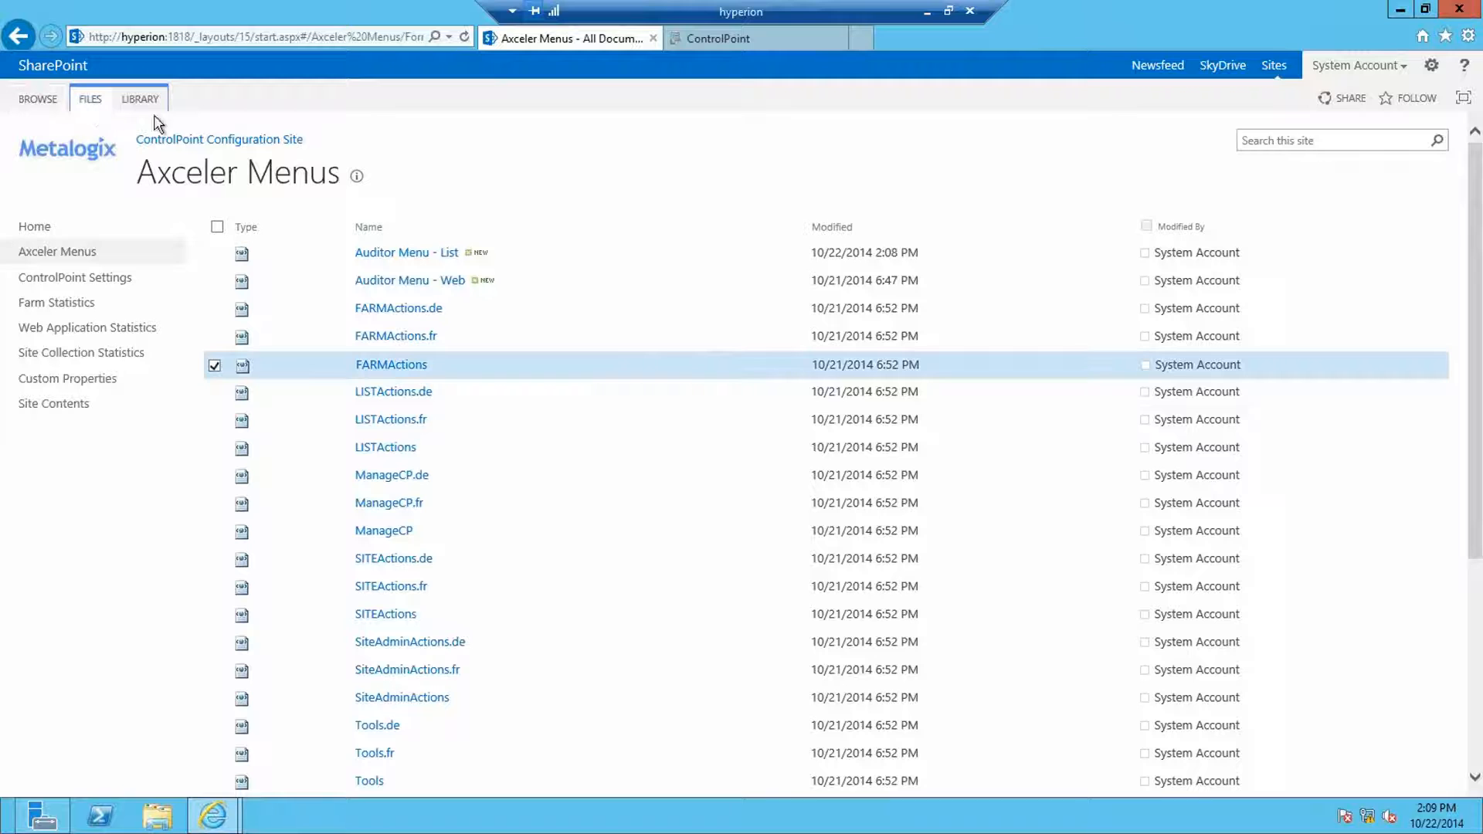
pyautogui.click(96, 106)
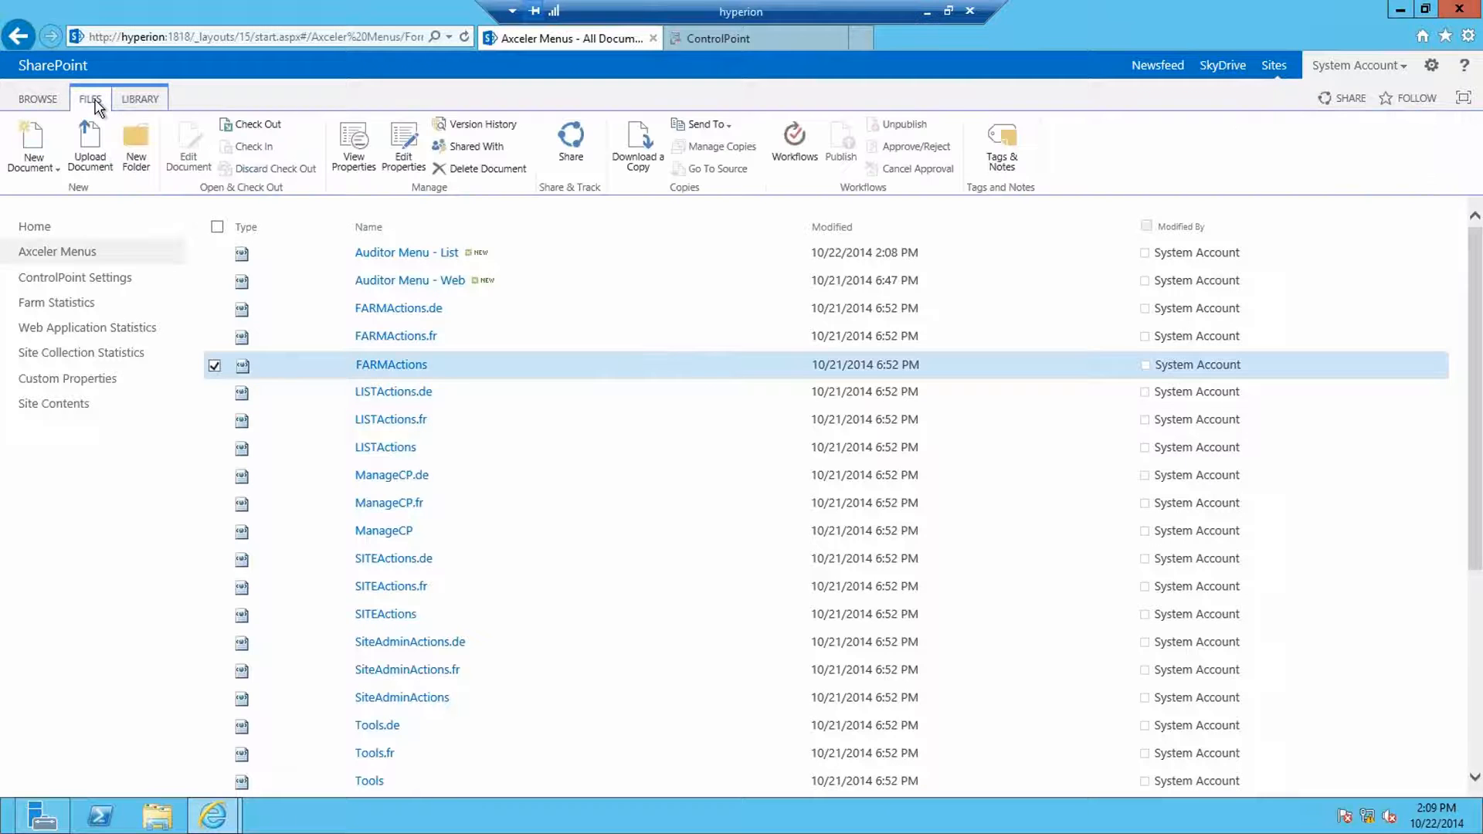
pyautogui.click(473, 151)
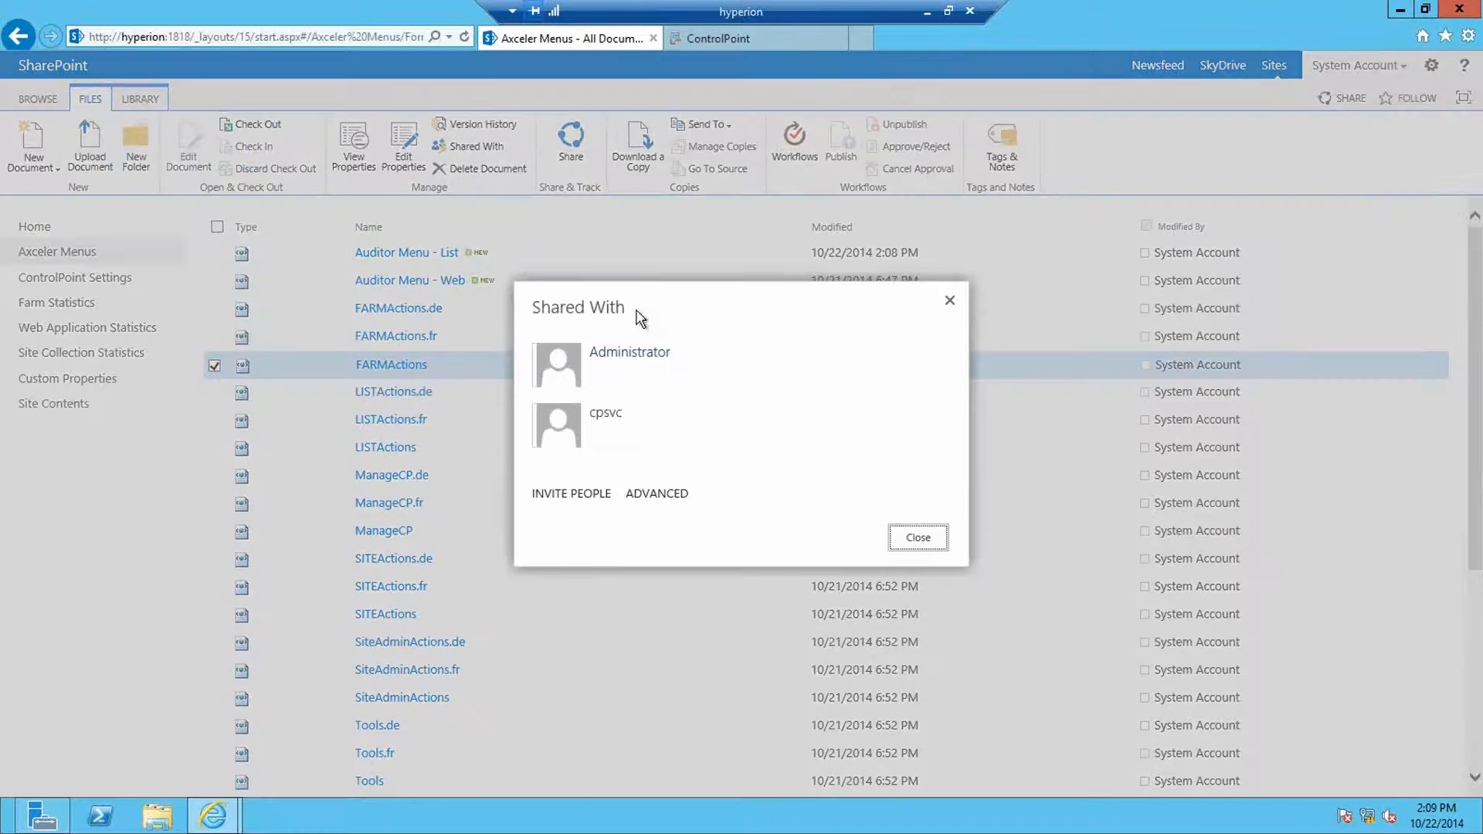
pyautogui.click(651, 492)
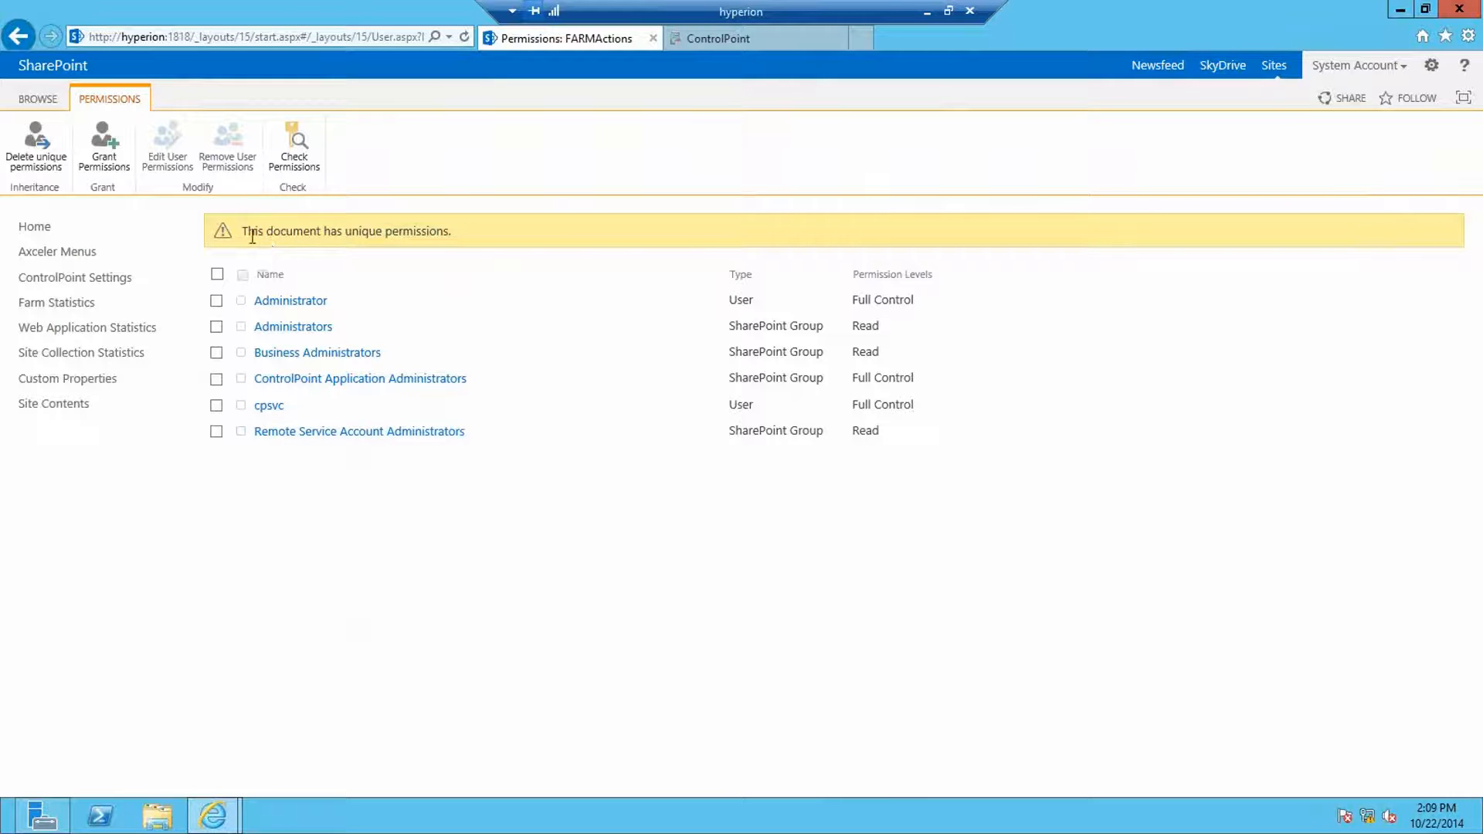
pyautogui.moveTo(242, 232); pyautogui.dragTo(449, 246)
pyautogui.click(418, 230)
pyautogui.click(81, 253)
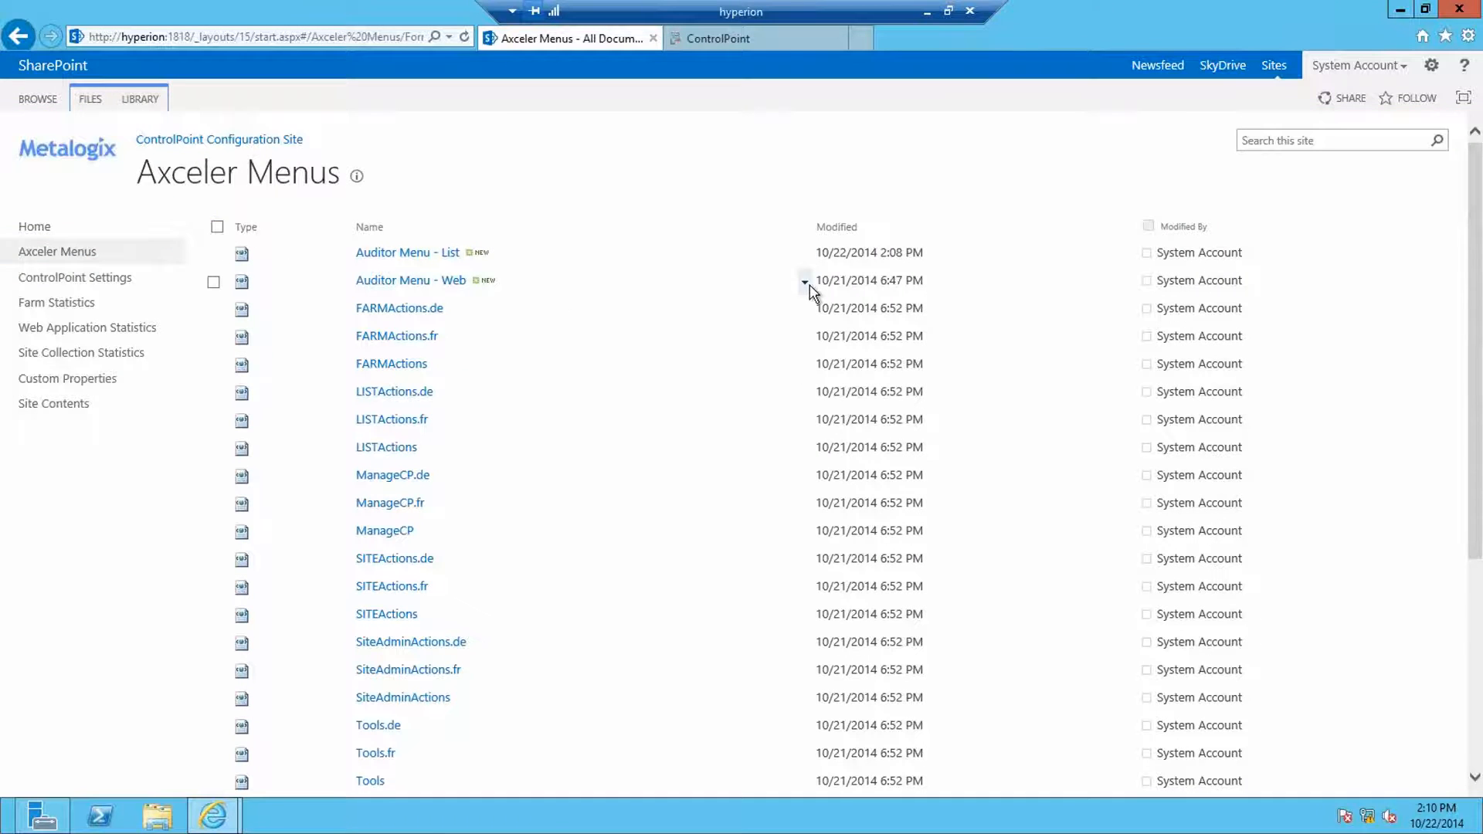
pyautogui.click(805, 284)
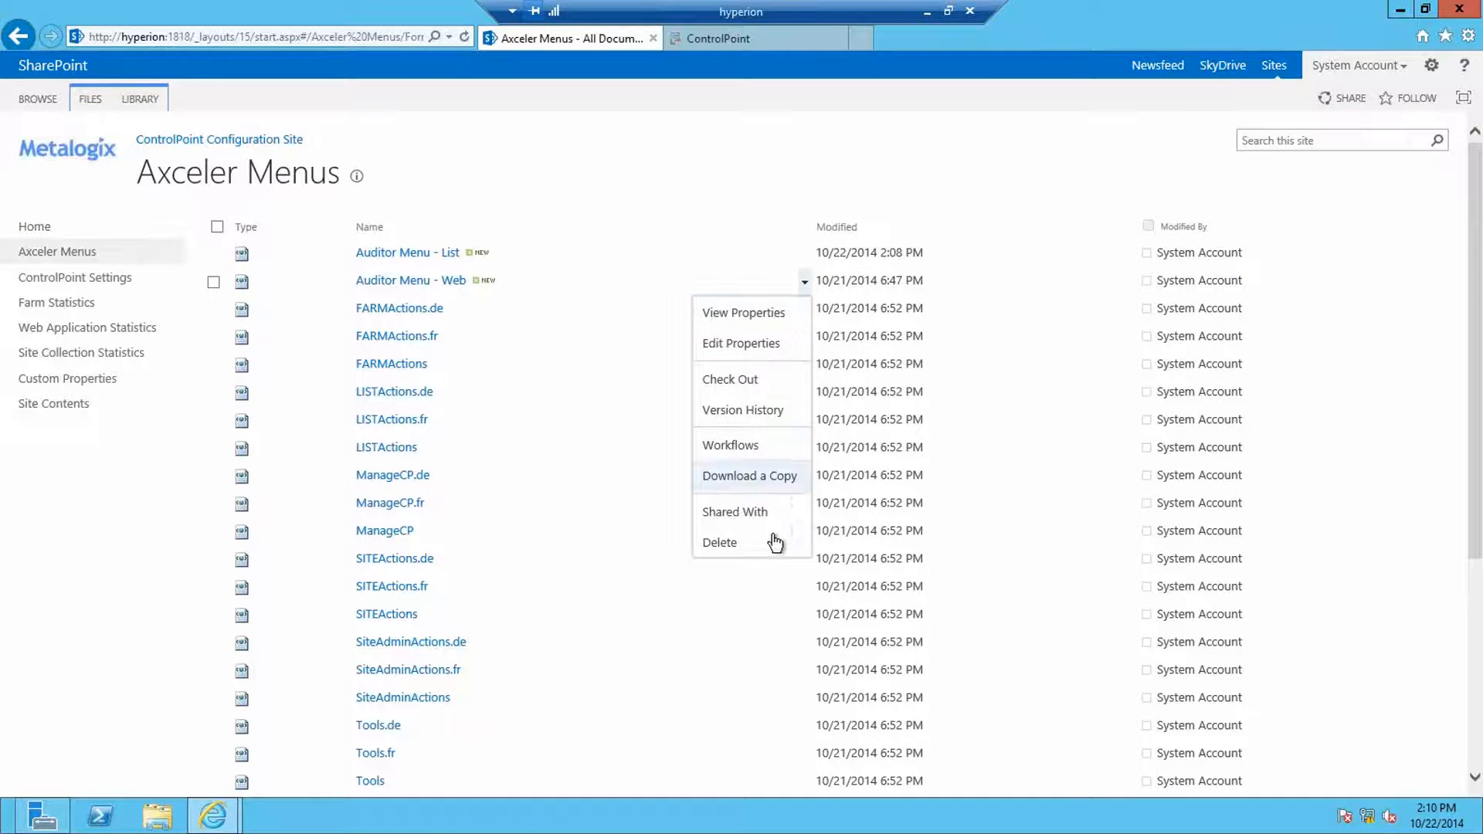
pyautogui.click(216, 282)
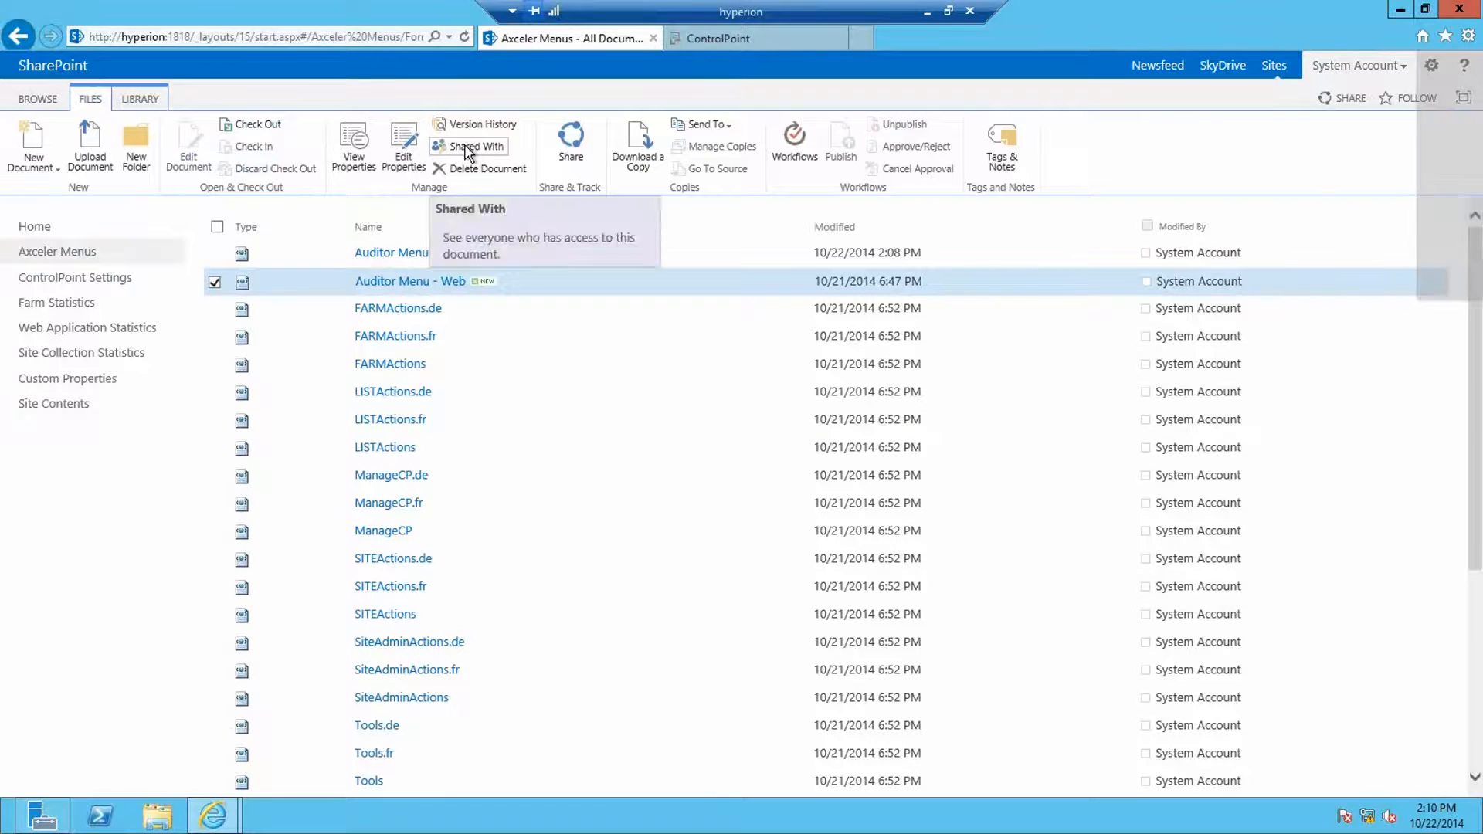
pyautogui.click(467, 148)
pyautogui.click(658, 525)
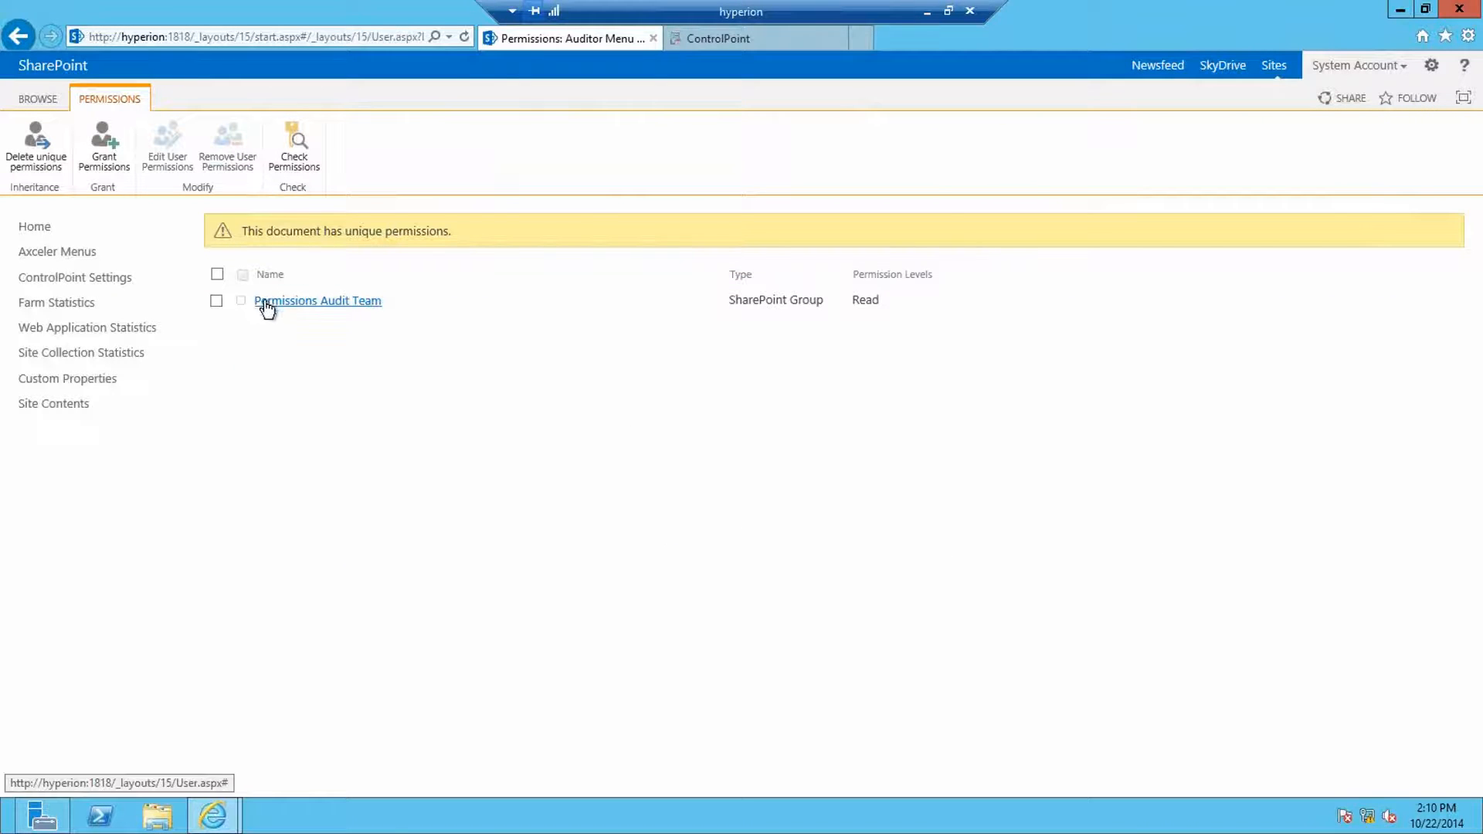
pyautogui.moveTo(453, 231); pyautogui.dragTo(266, 232)
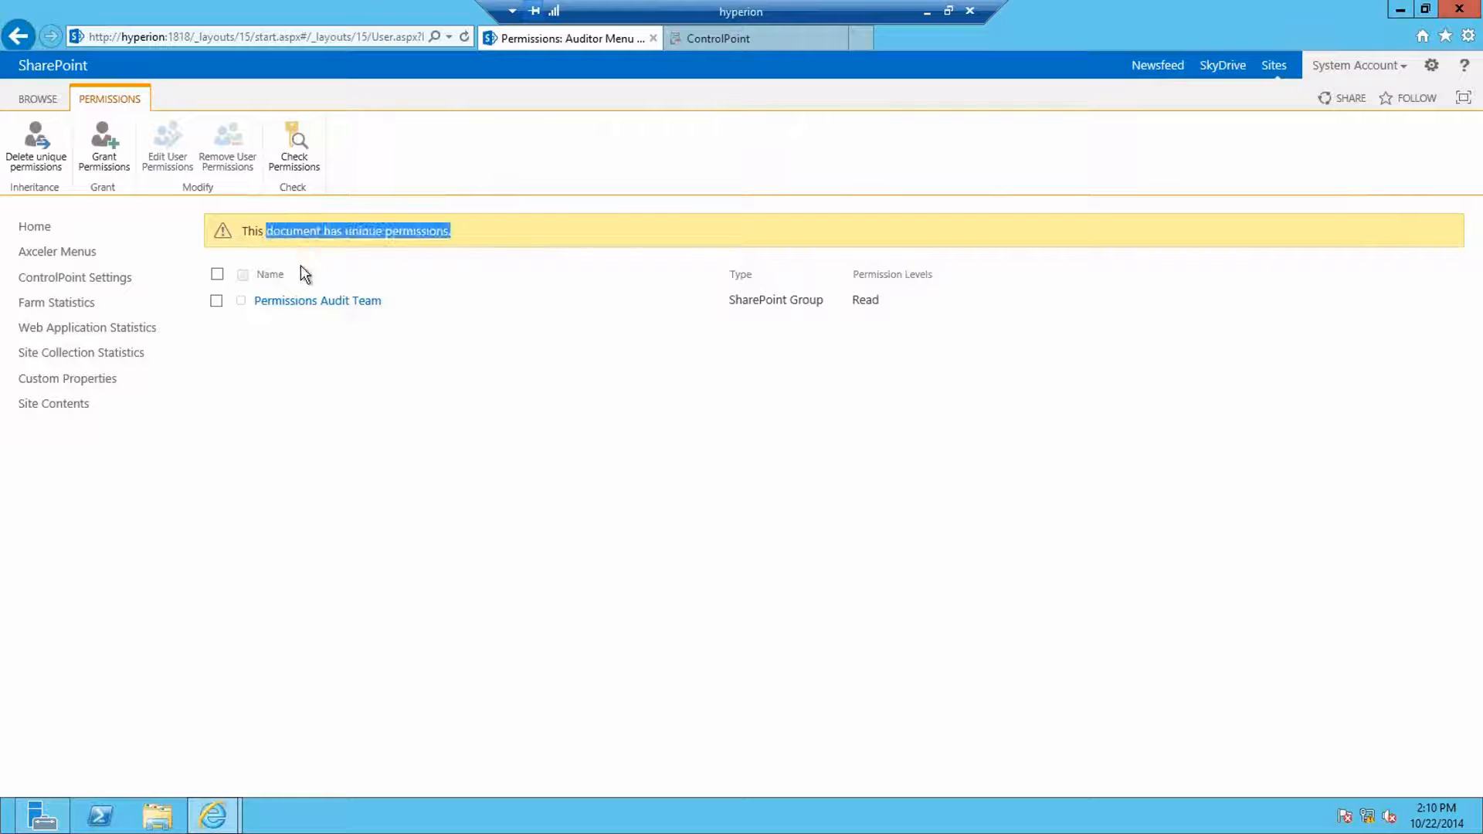
pyautogui.click(287, 338)
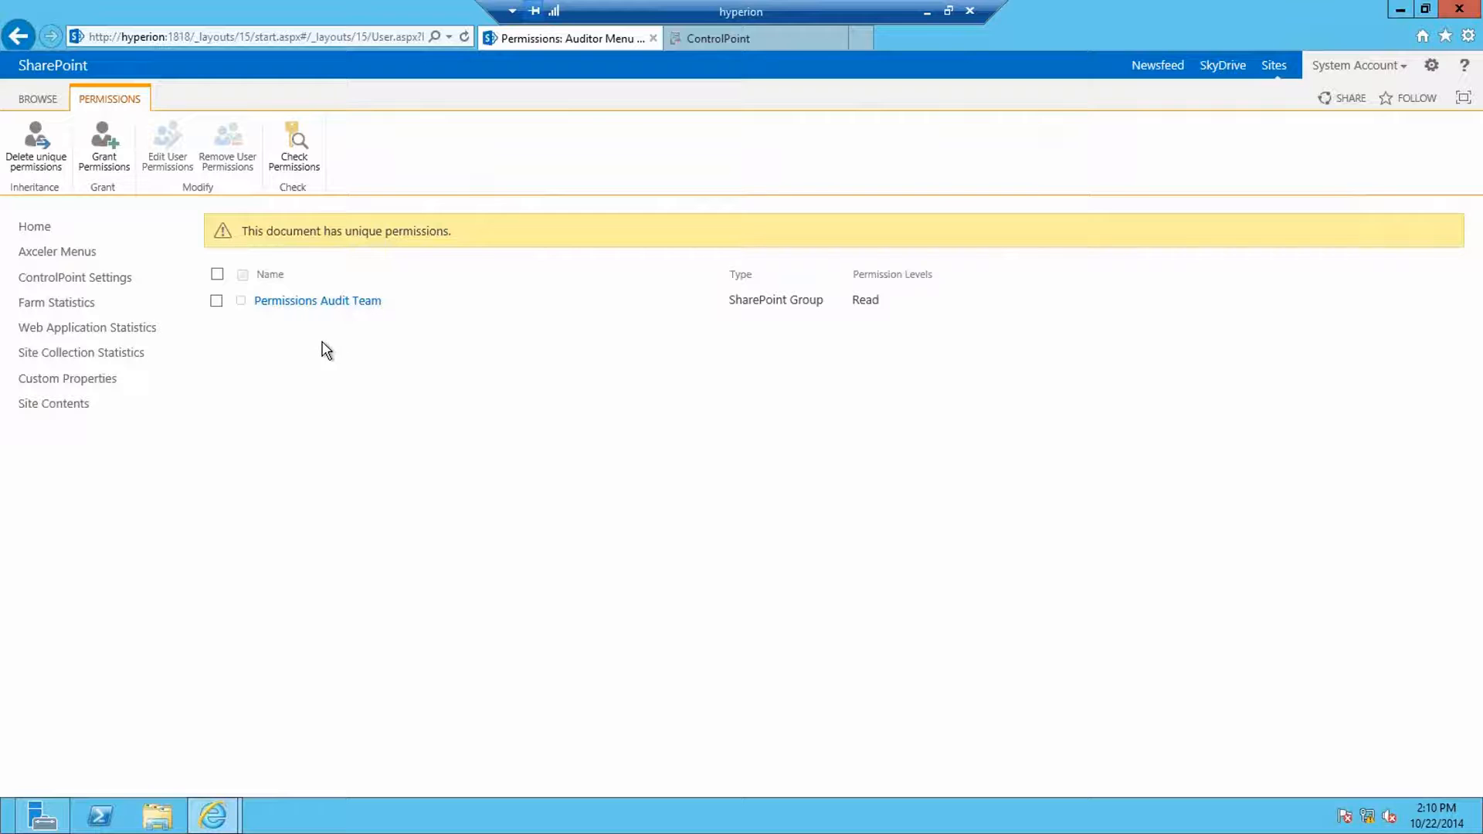
pyautogui.click(82, 254)
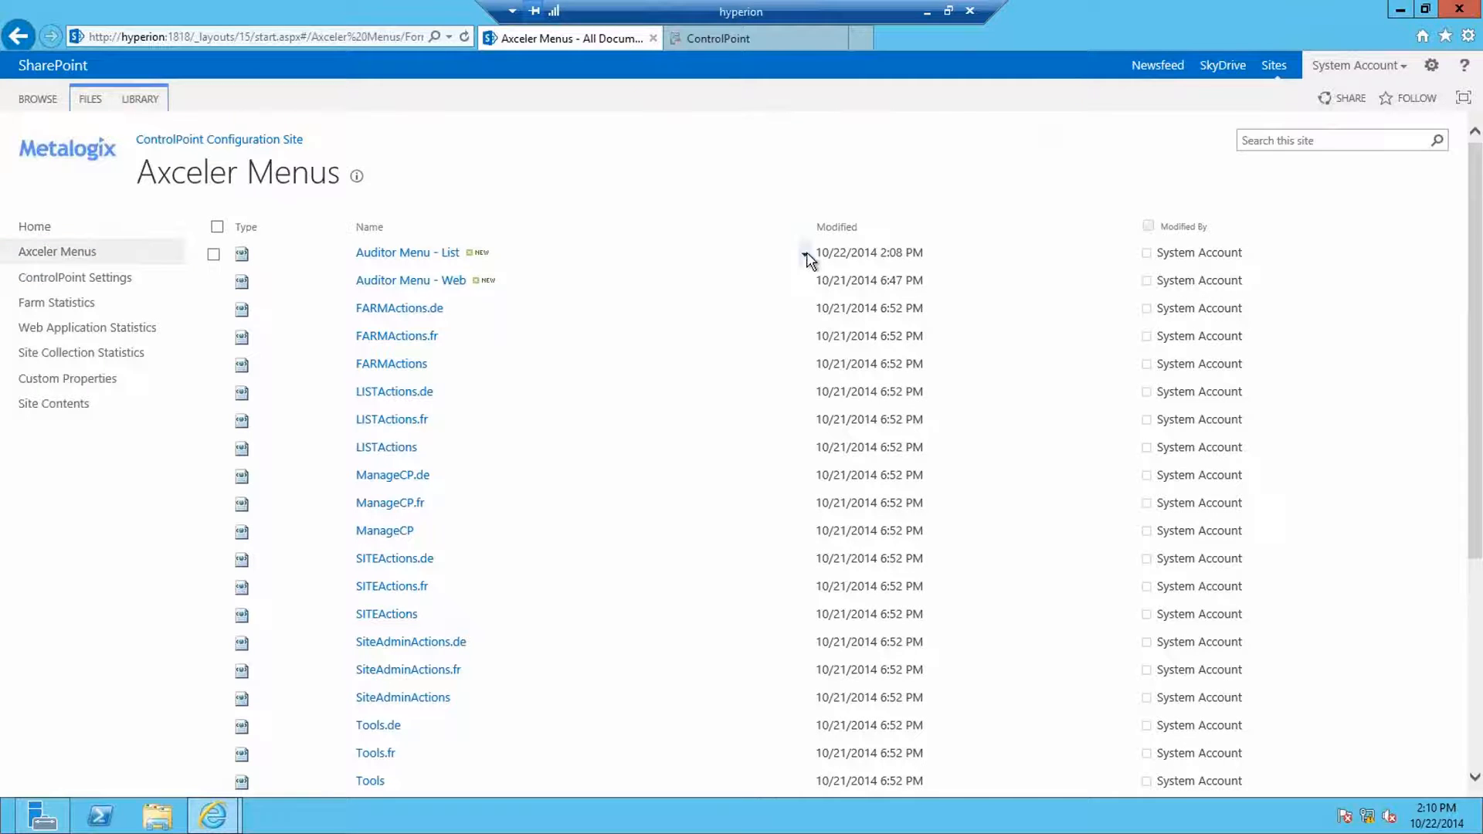
# Step: Open Auditor Menu - List's permissions page and stop inheriting permissions from its parent
pyautogui.click(805, 255)
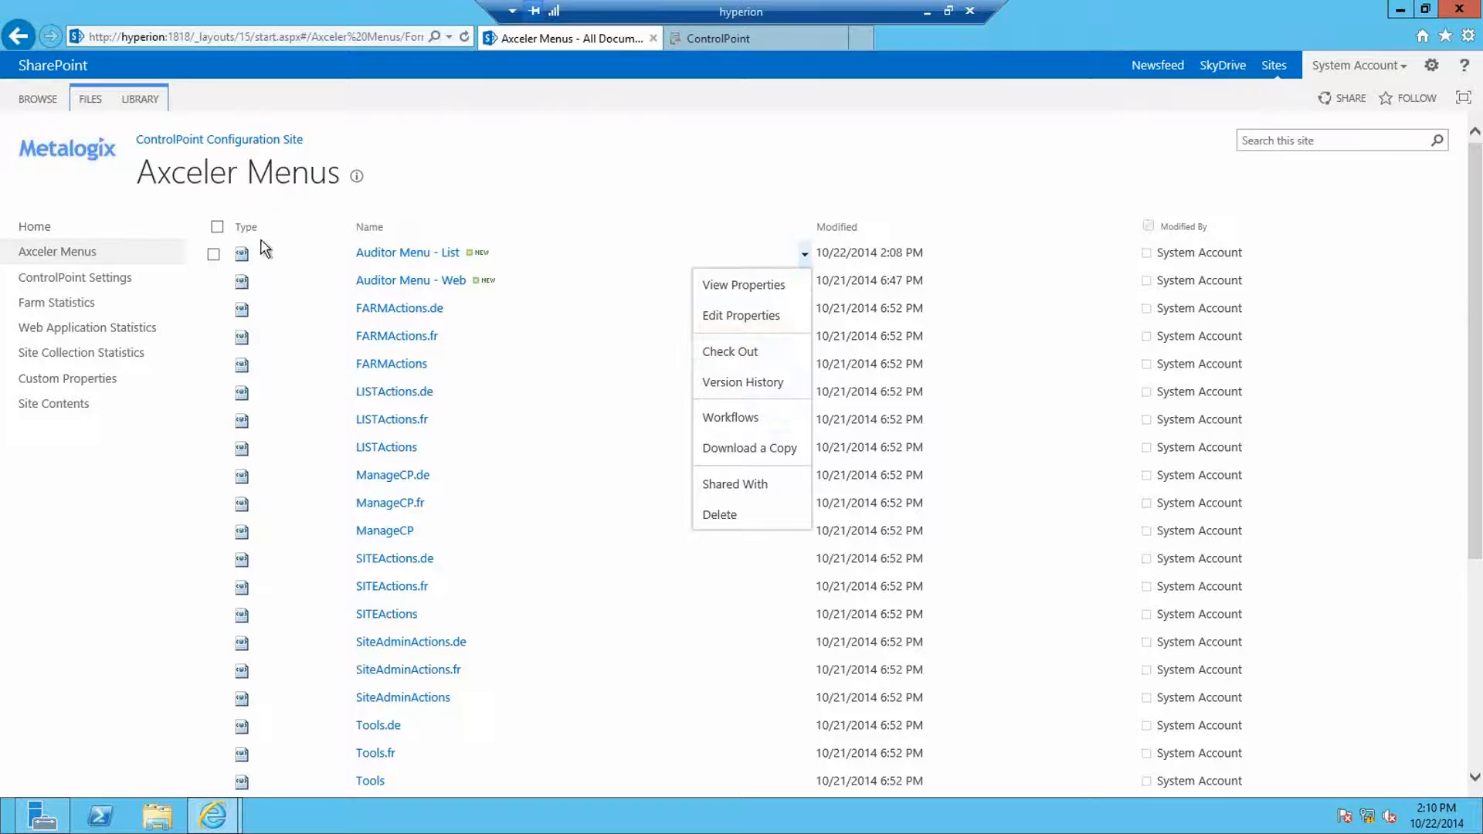
pyautogui.click(214, 255)
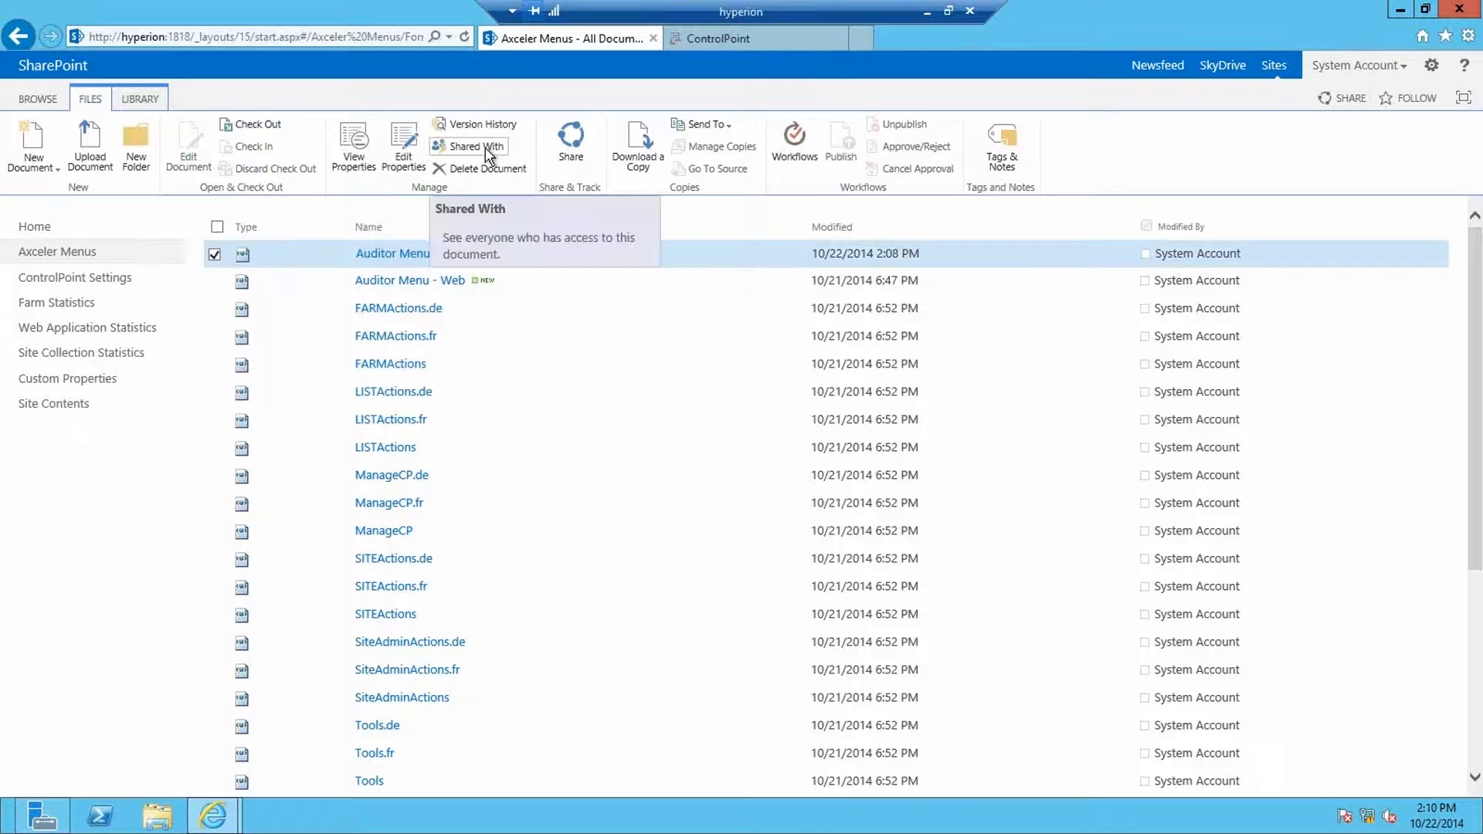
pyautogui.click(486, 148)
pyautogui.click(657, 530)
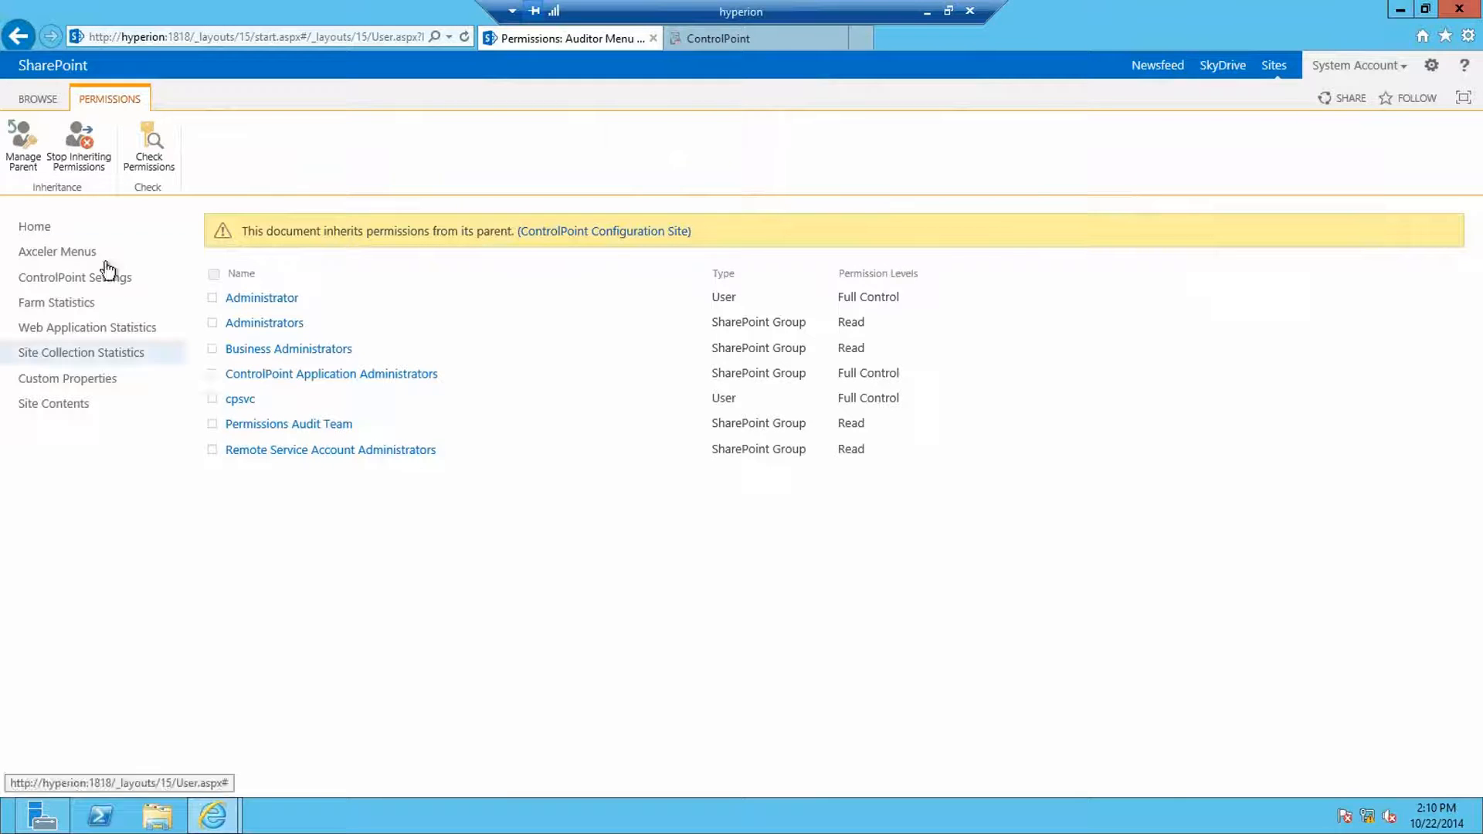
pyautogui.click(84, 146)
pyautogui.click(824, 485)
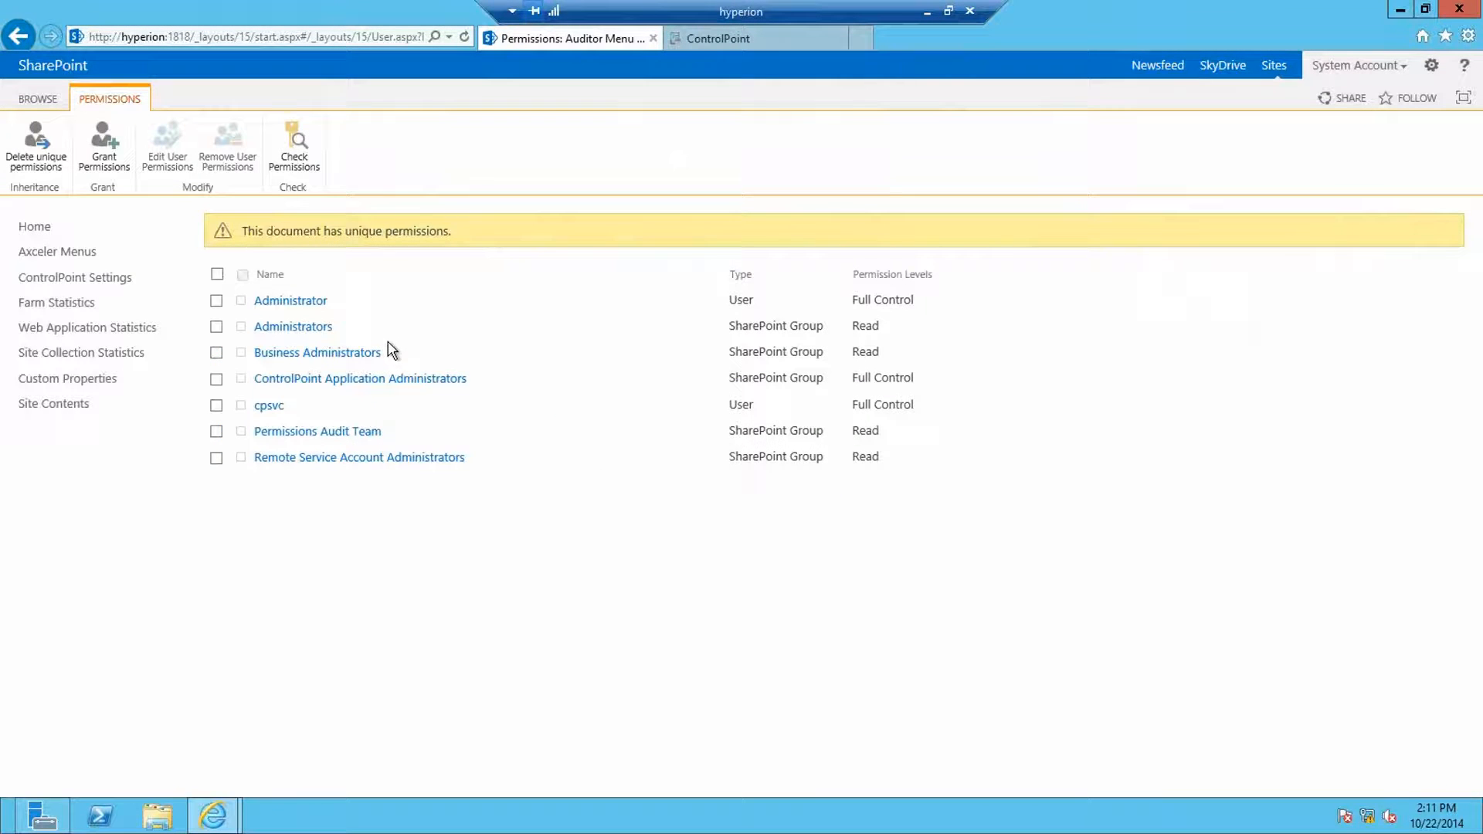
# Step: Remove all six other entries' permissions, leaving only Permissions Audit Team with Read
pyautogui.click(216, 457)
pyautogui.click(216, 405)
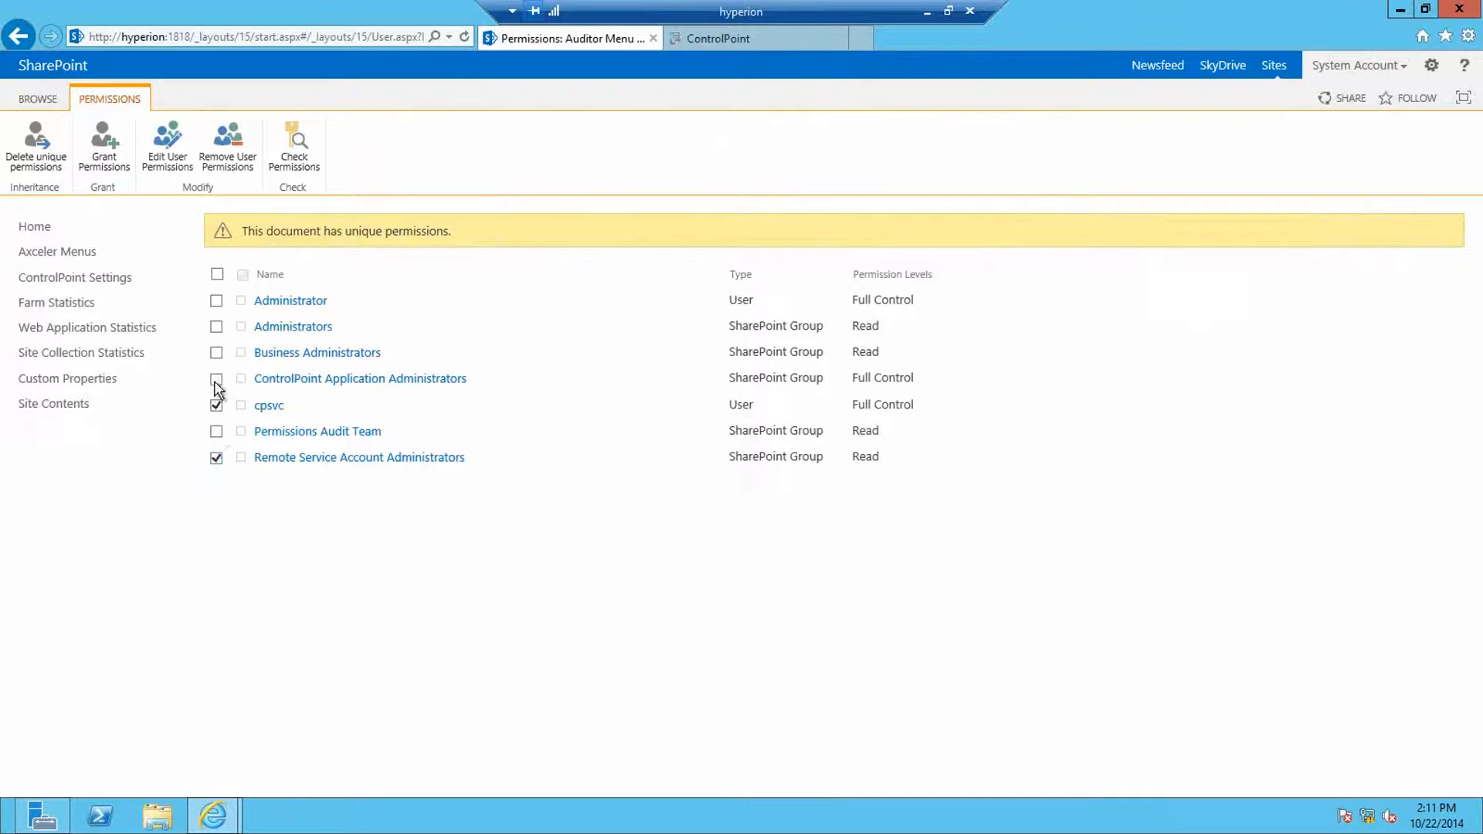
pyautogui.click(216, 379)
pyautogui.click(216, 352)
pyautogui.click(216, 326)
pyautogui.click(216, 300)
pyautogui.click(229, 143)
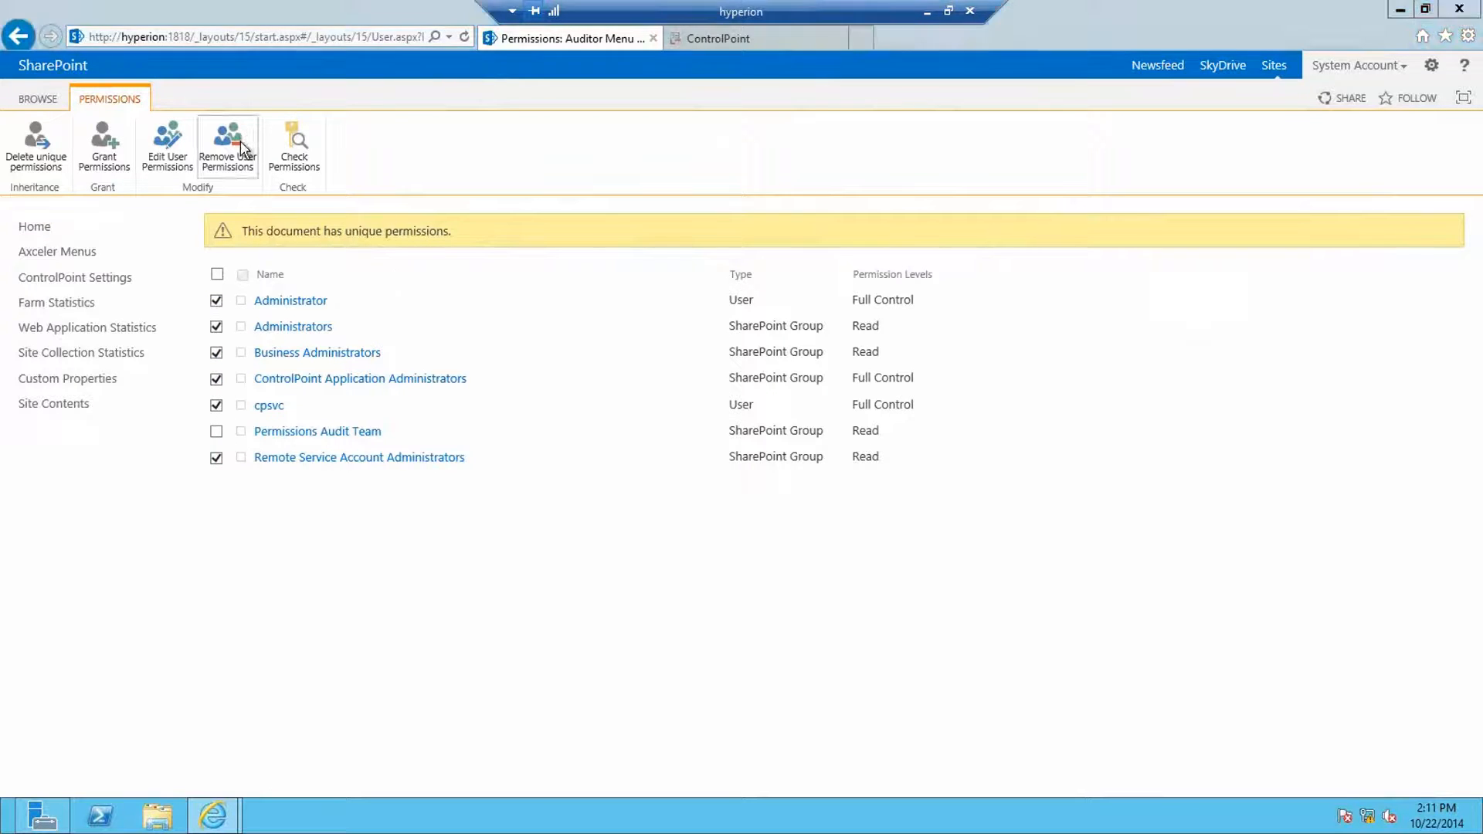
pyautogui.click(839, 481)
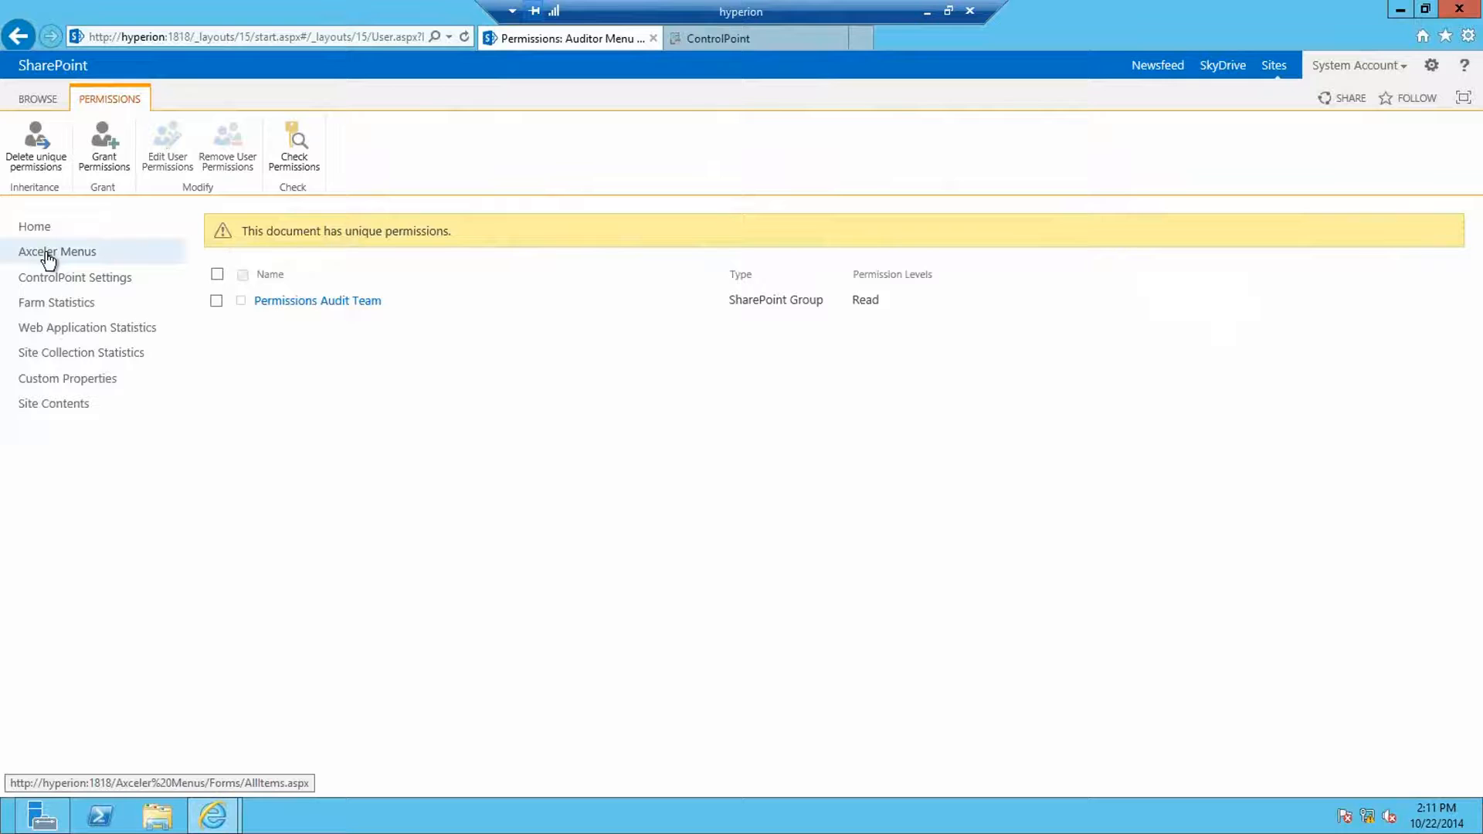
pyautogui.click(723, 40)
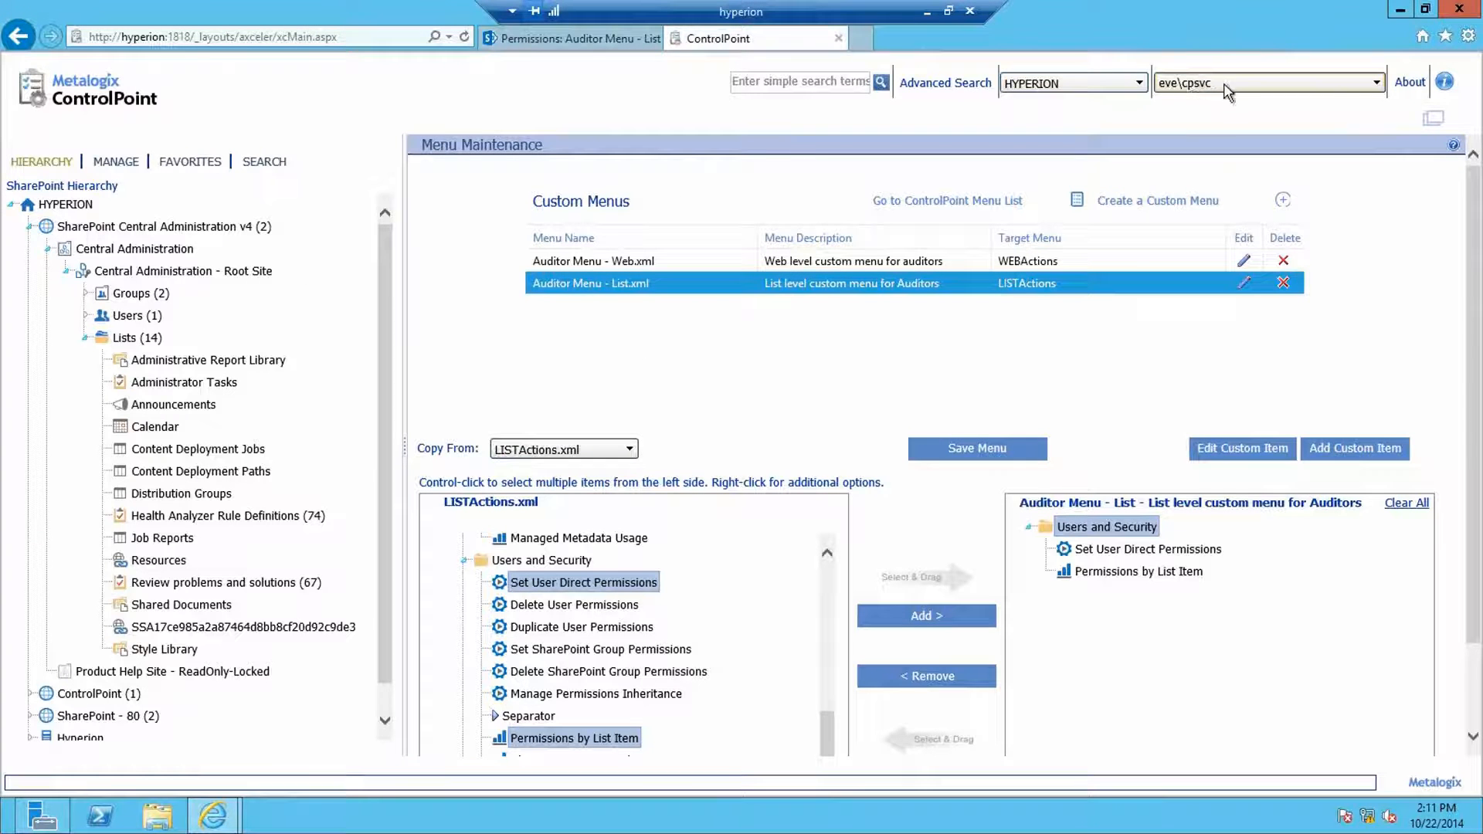
# Step: Check the actions offered for Administrator Tasks and the Central Administration root site
pyautogui.rightClick(184, 387)
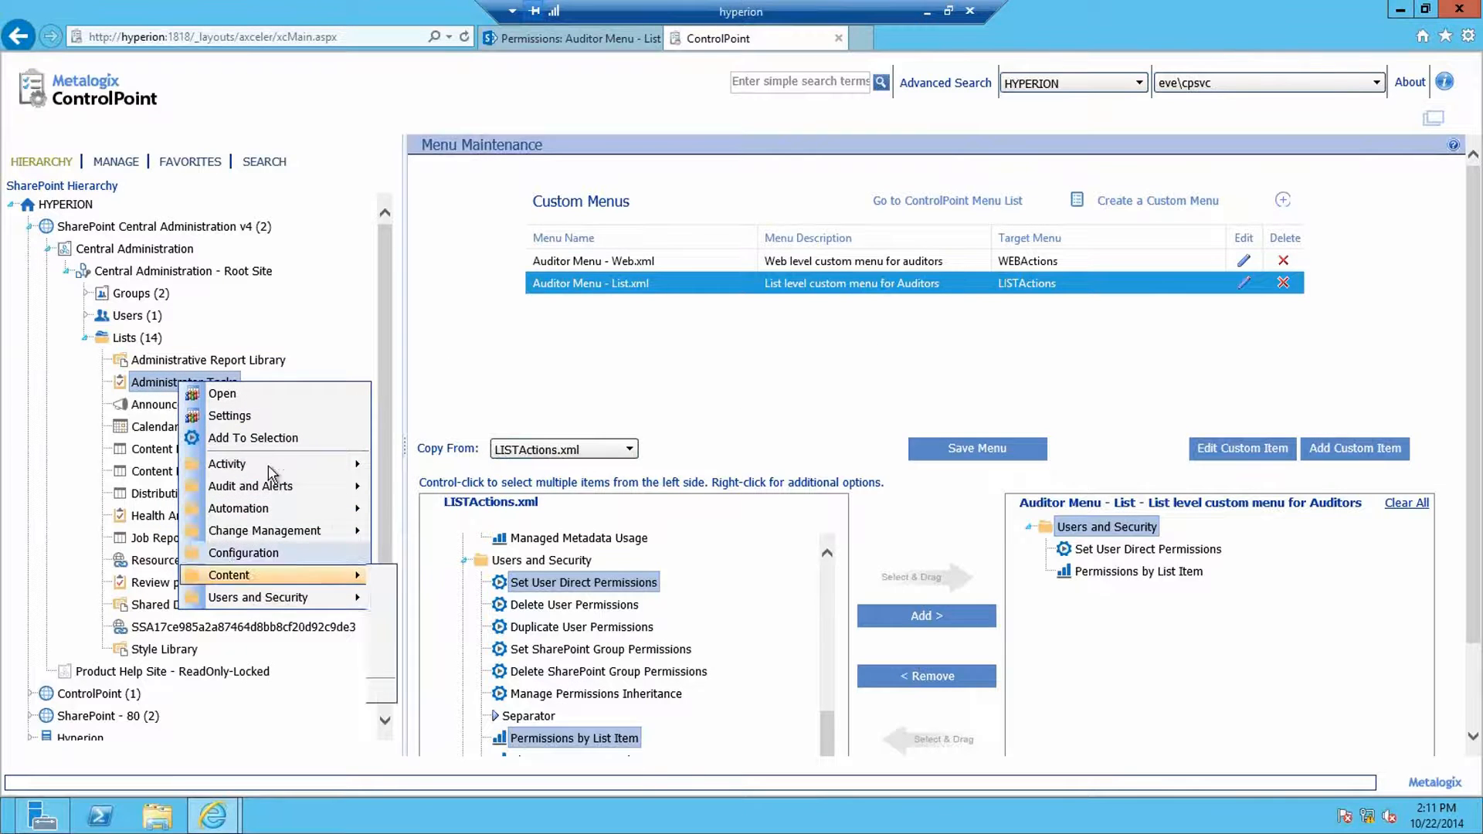
pyautogui.click(179, 271)
pyautogui.rightClick(179, 270)
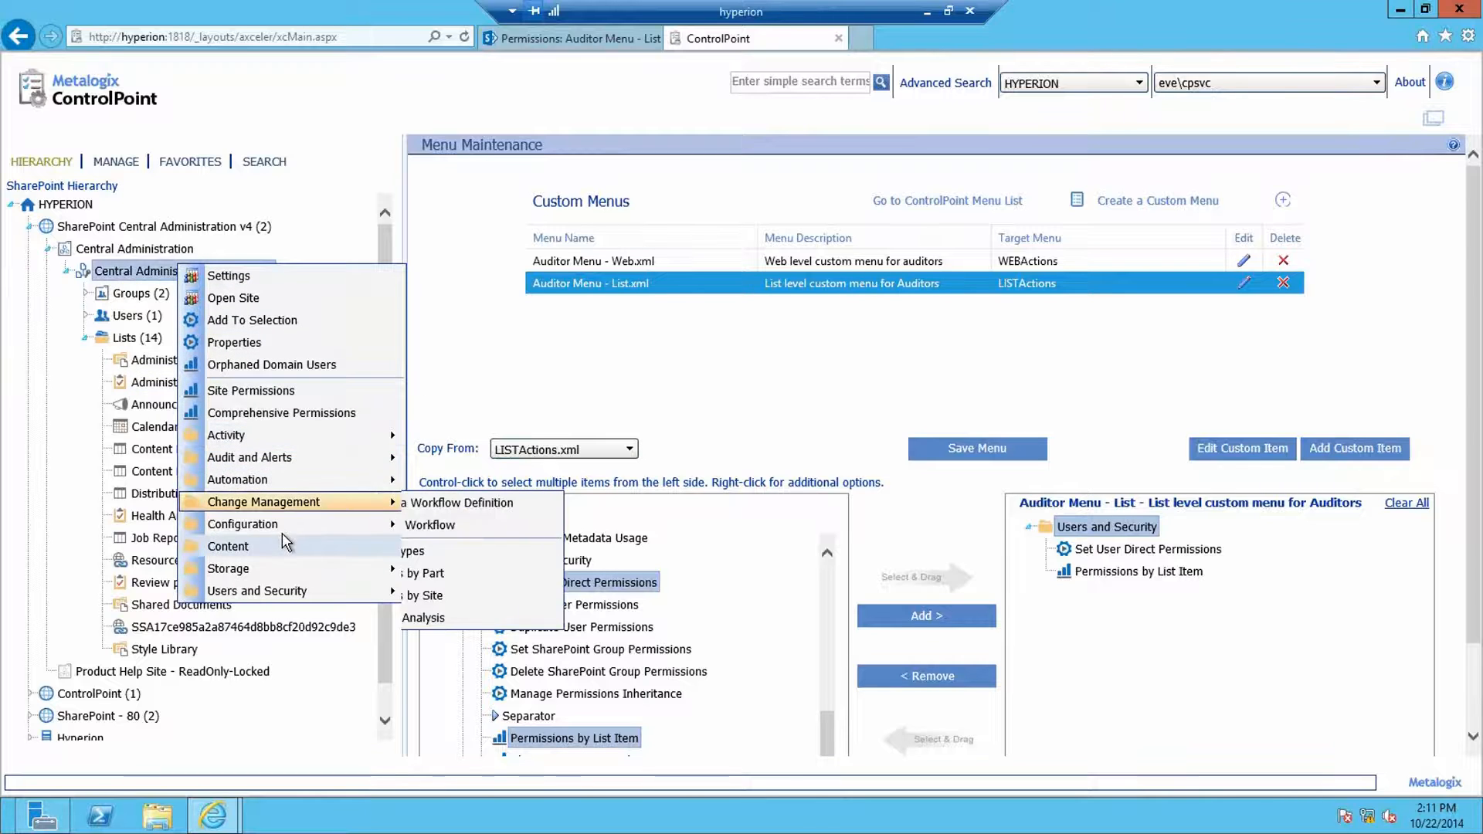
pyautogui.click(72, 447)
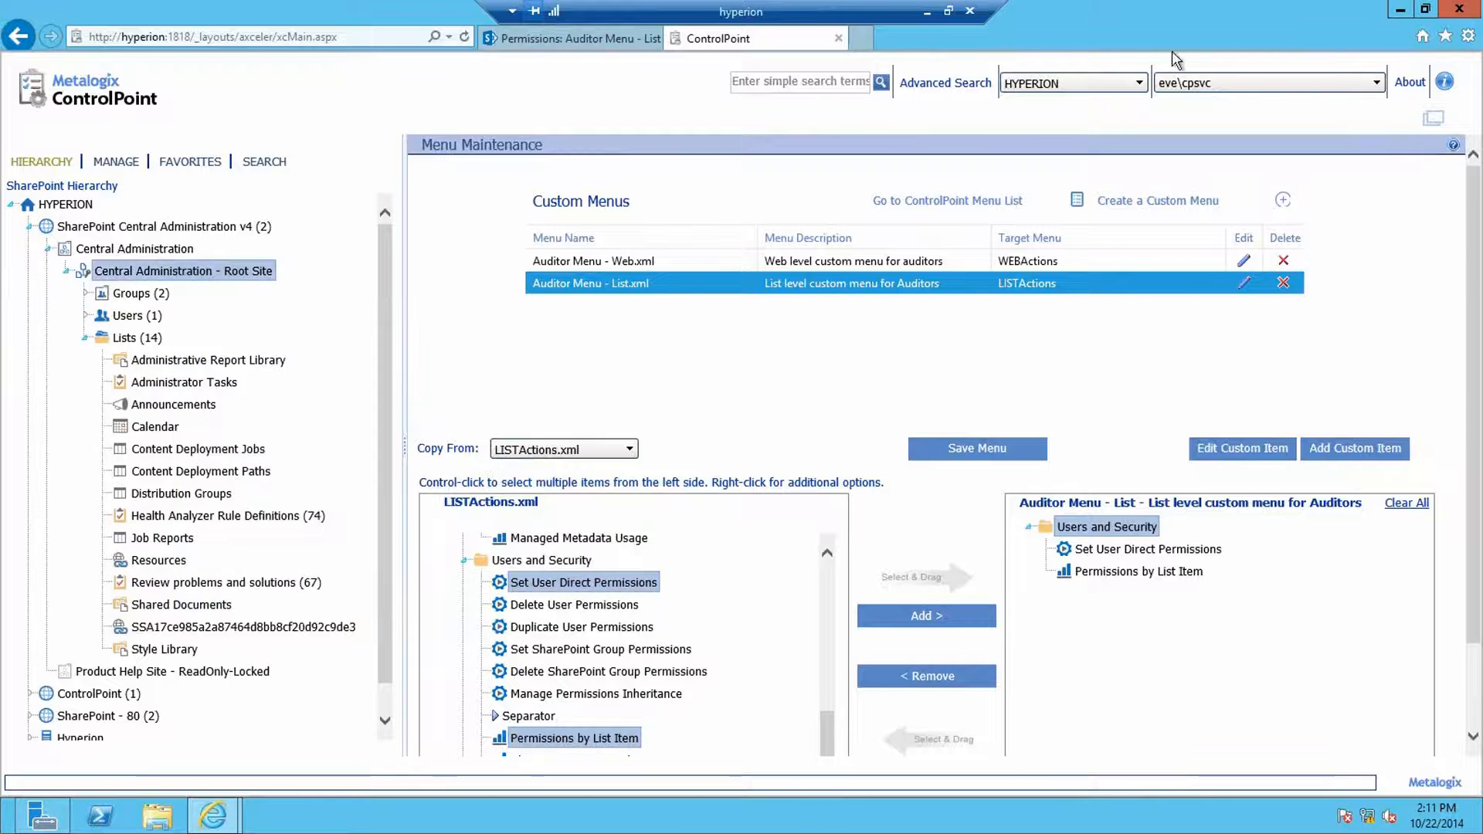
# Step: Sign in as a different user with the auditor account's user name and password
pyautogui.click(1247, 90)
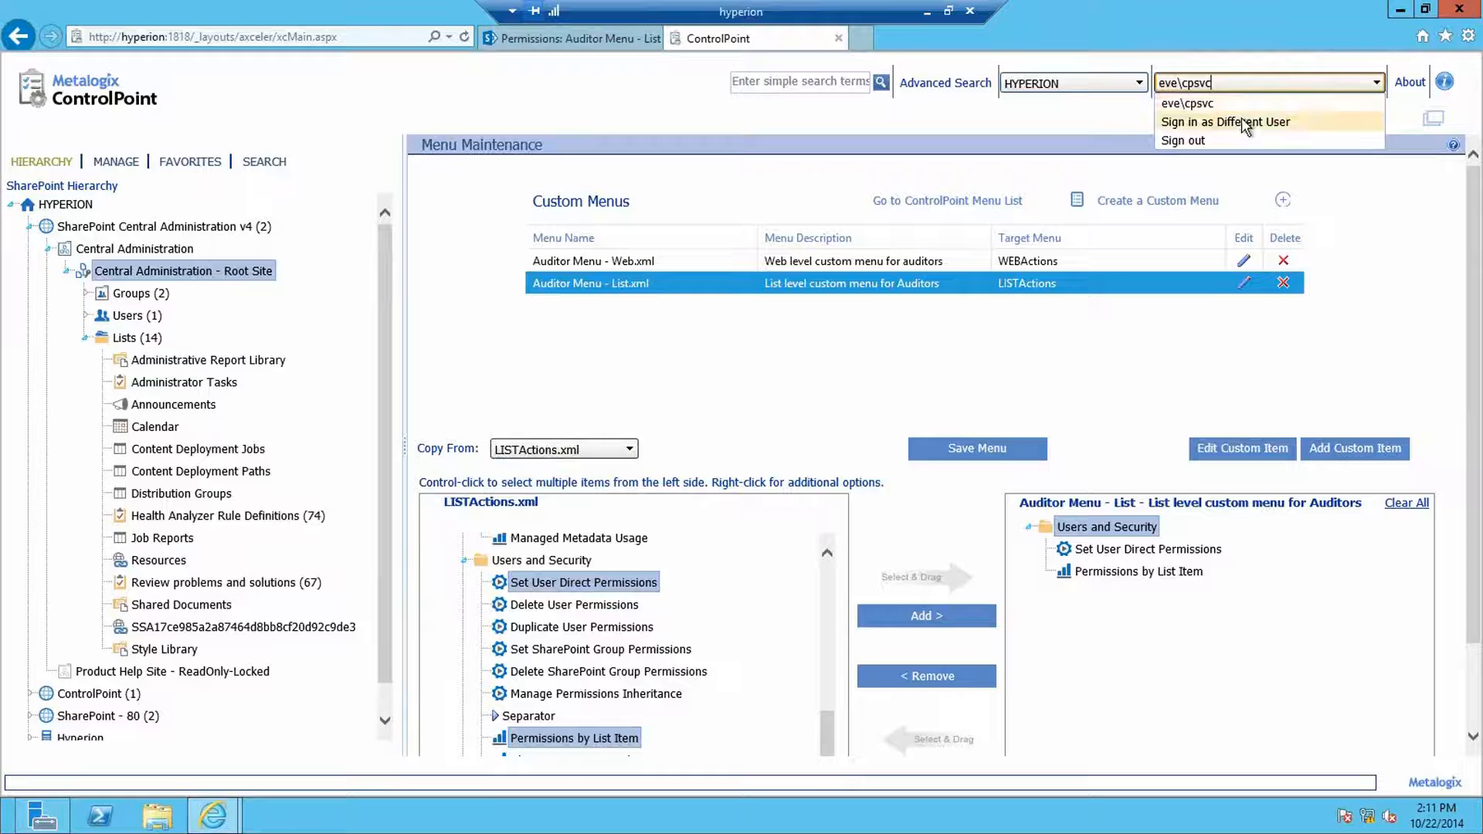
pyautogui.click(1242, 118)
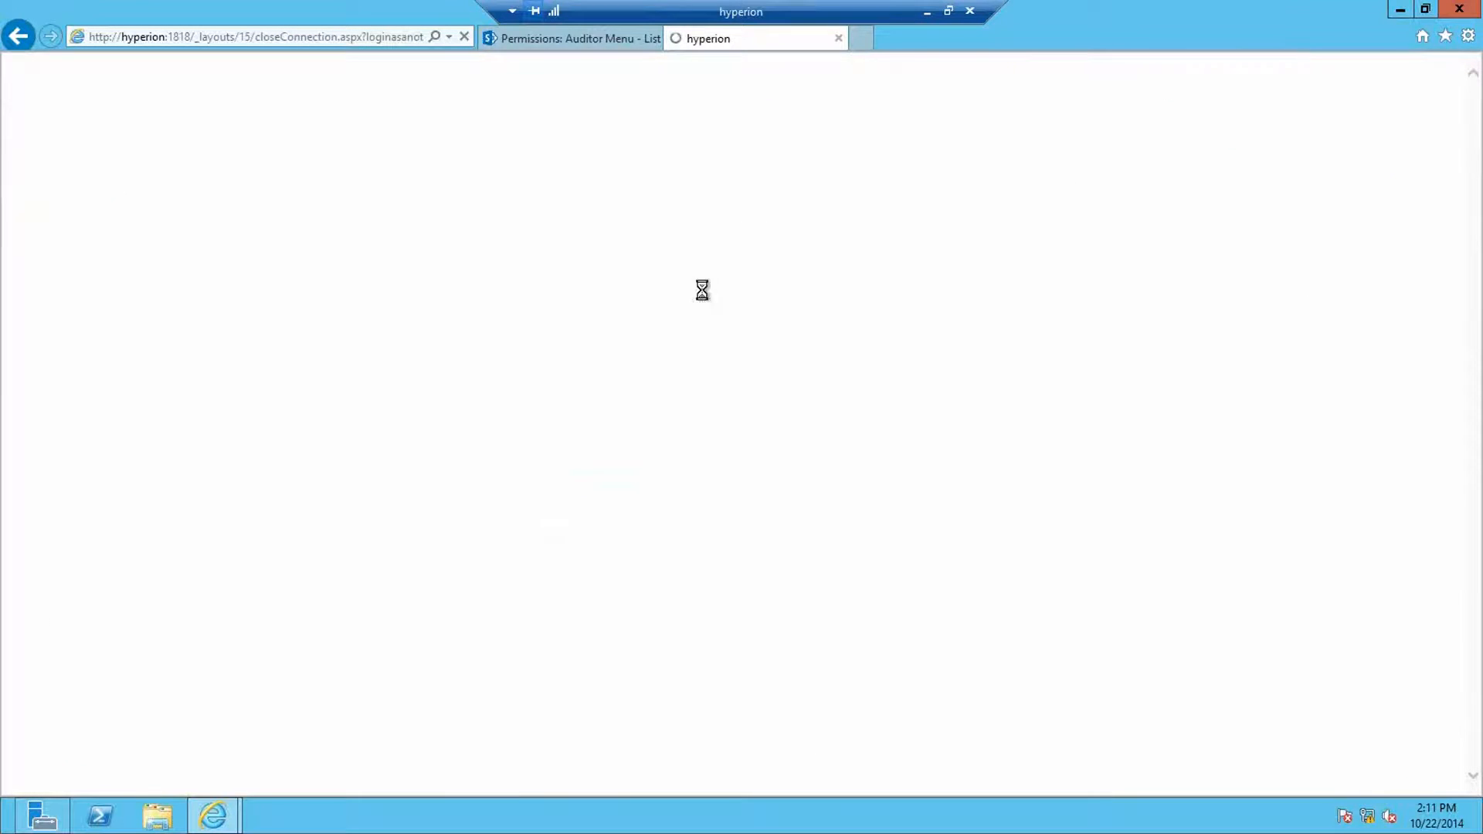
pyautogui.click(712, 431)
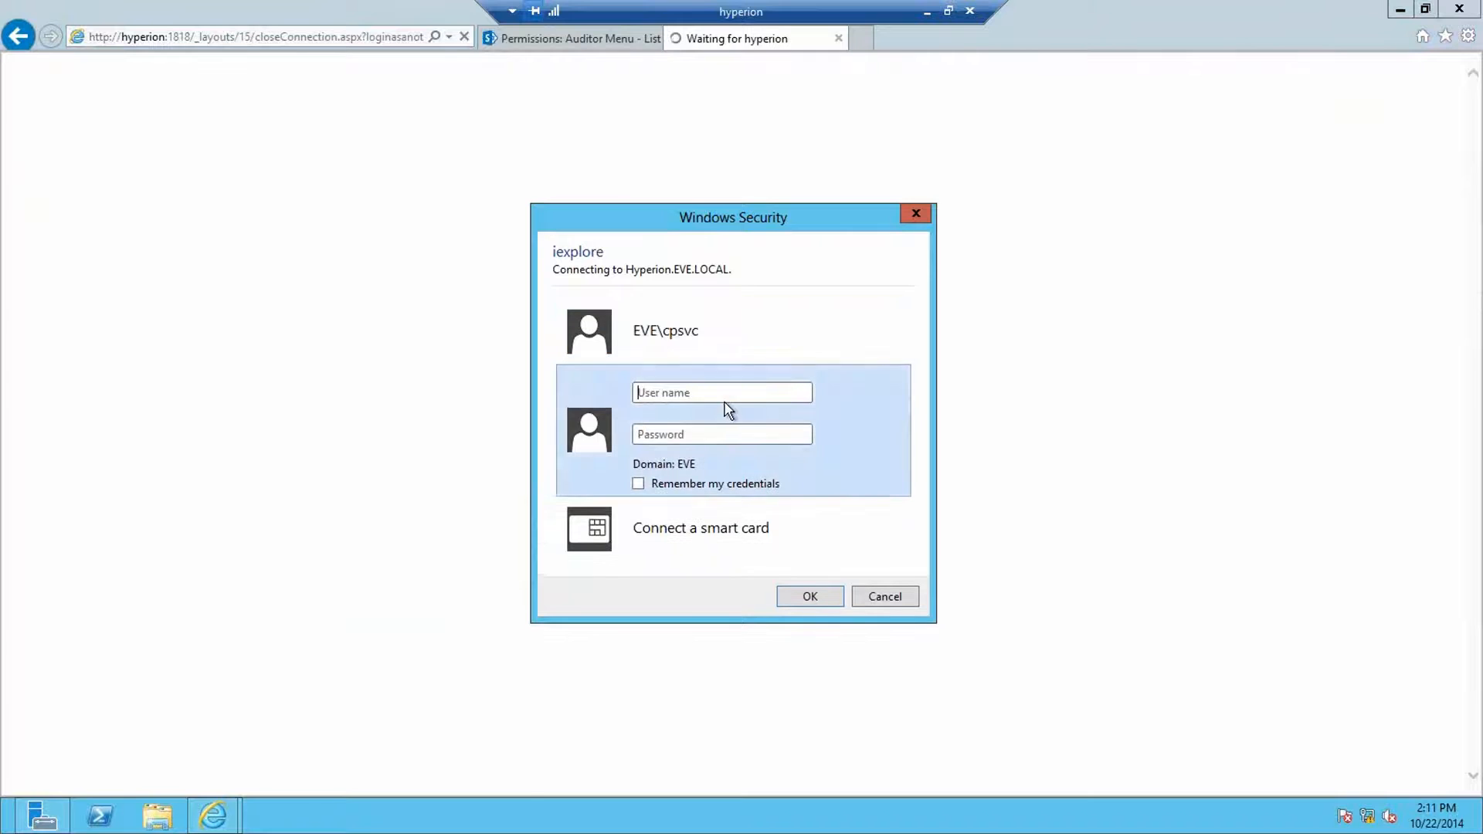
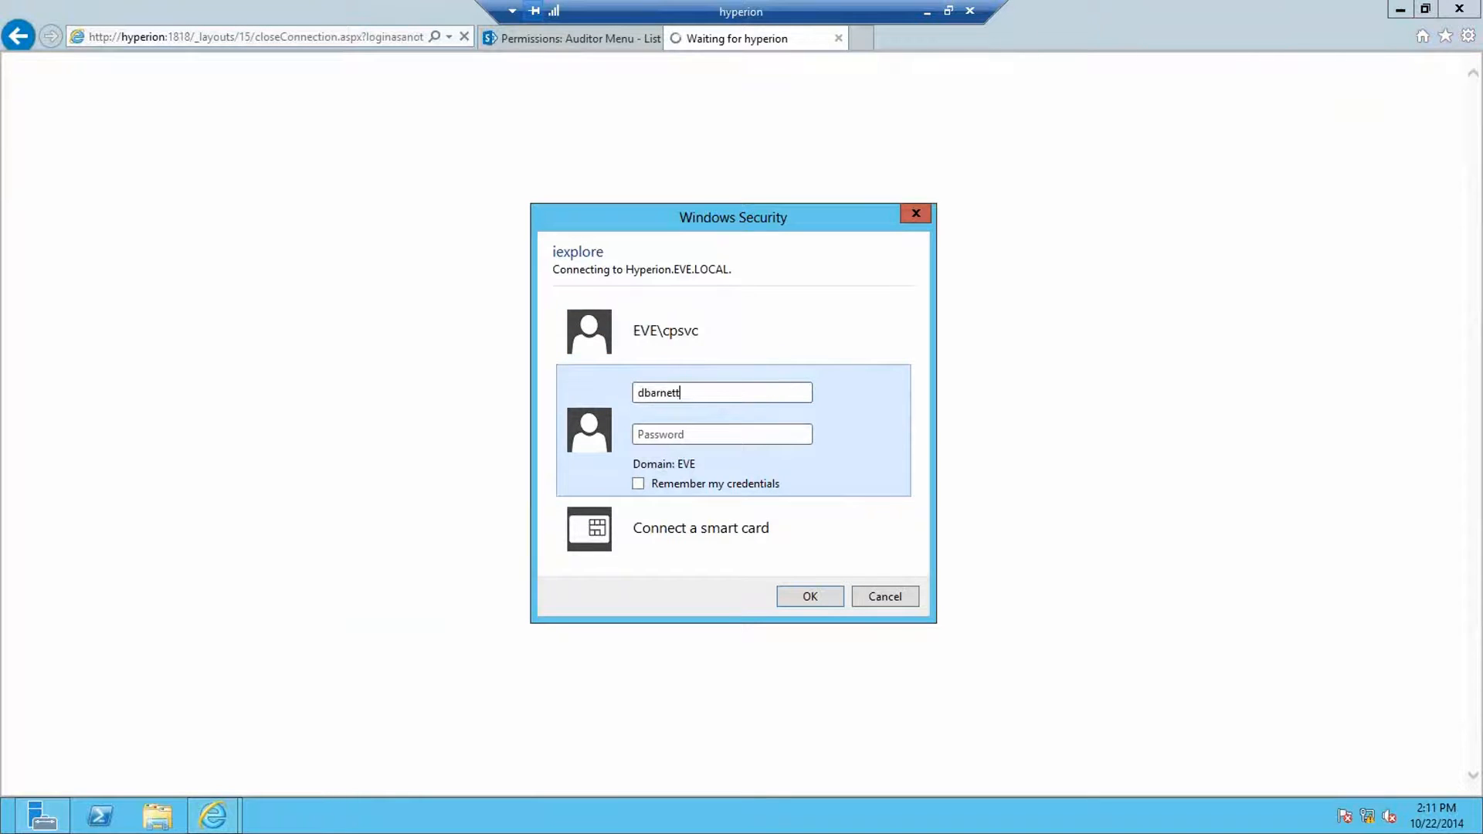
pyautogui.press('Tab')
pyautogui.write('p')
pyautogui.press('Return')
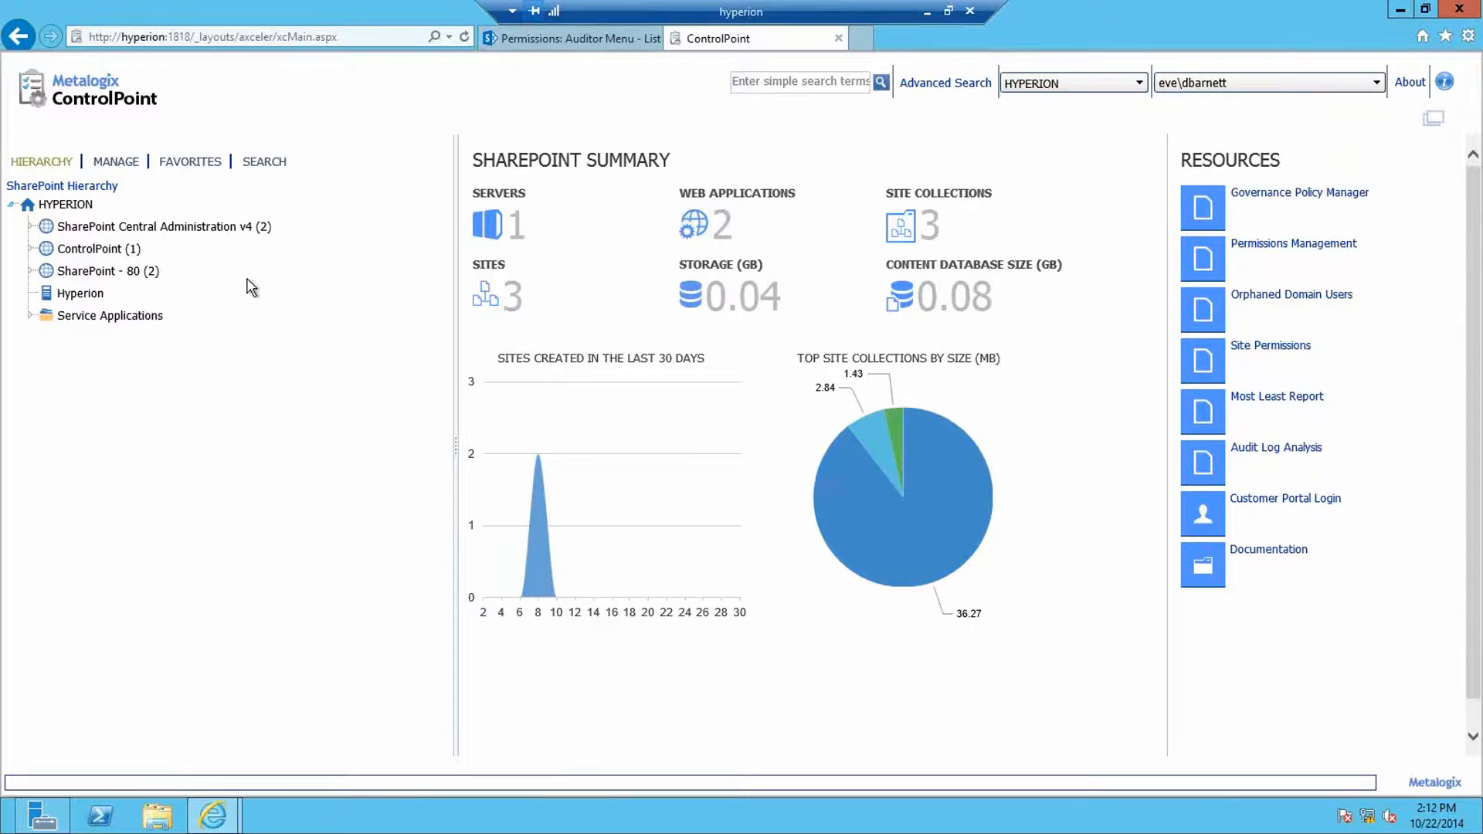
# Step: Expand SharePoint - 80 down through Capacitor to its root site's Lists (6)
pyautogui.click(30, 271)
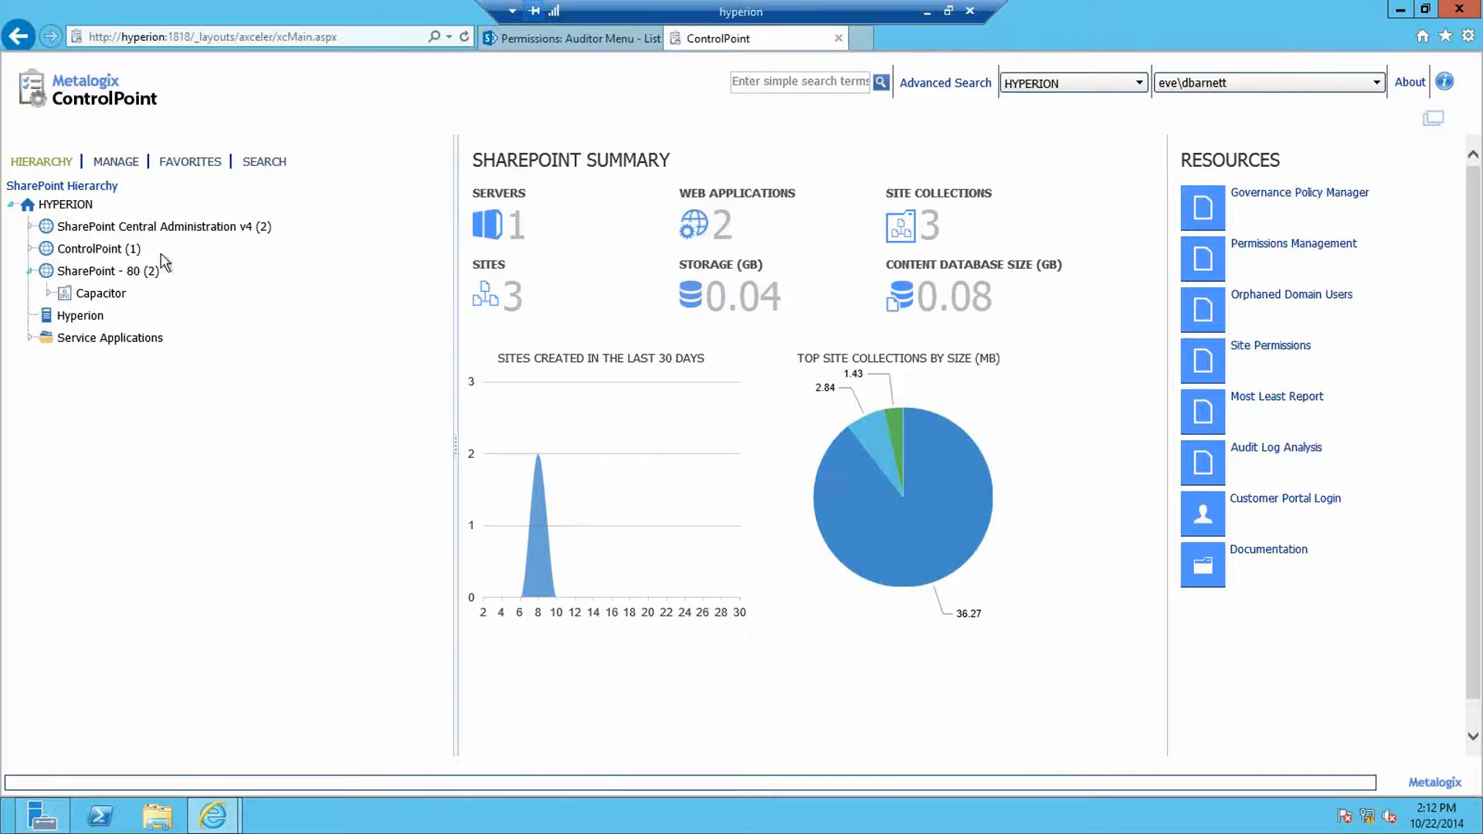
pyautogui.click(101, 293)
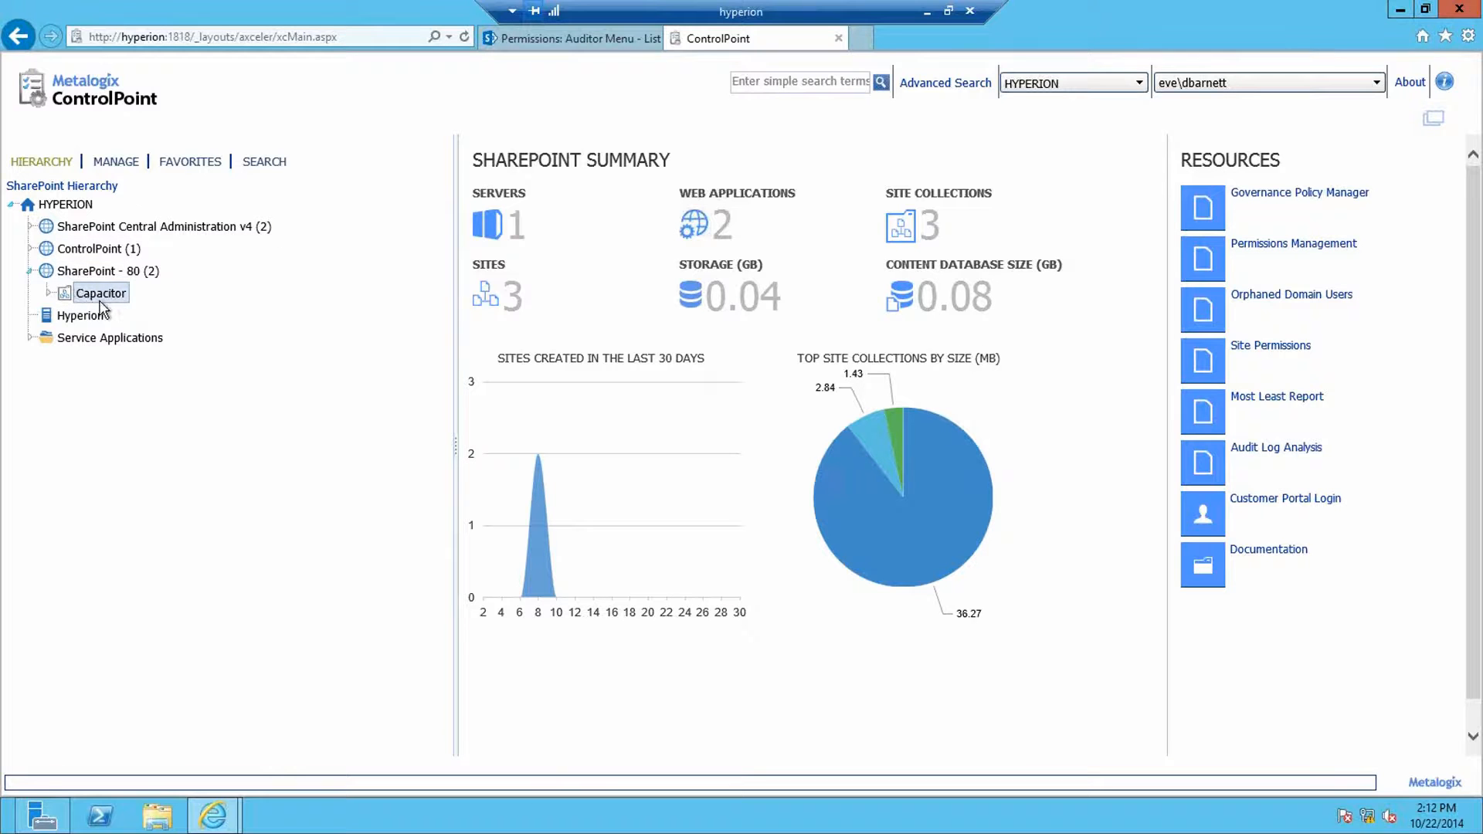
pyautogui.click(48, 294)
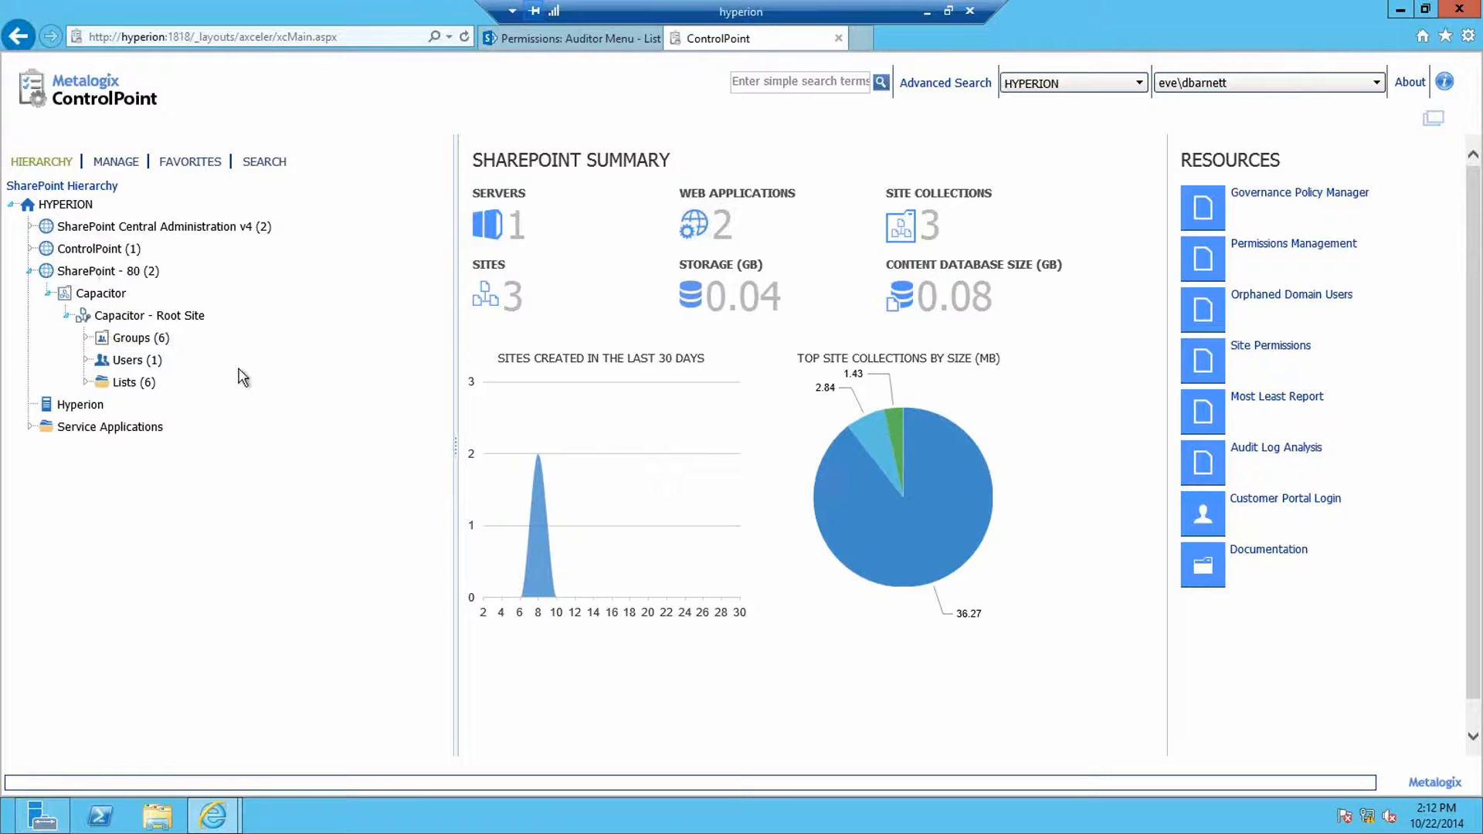
pyautogui.click(86, 383)
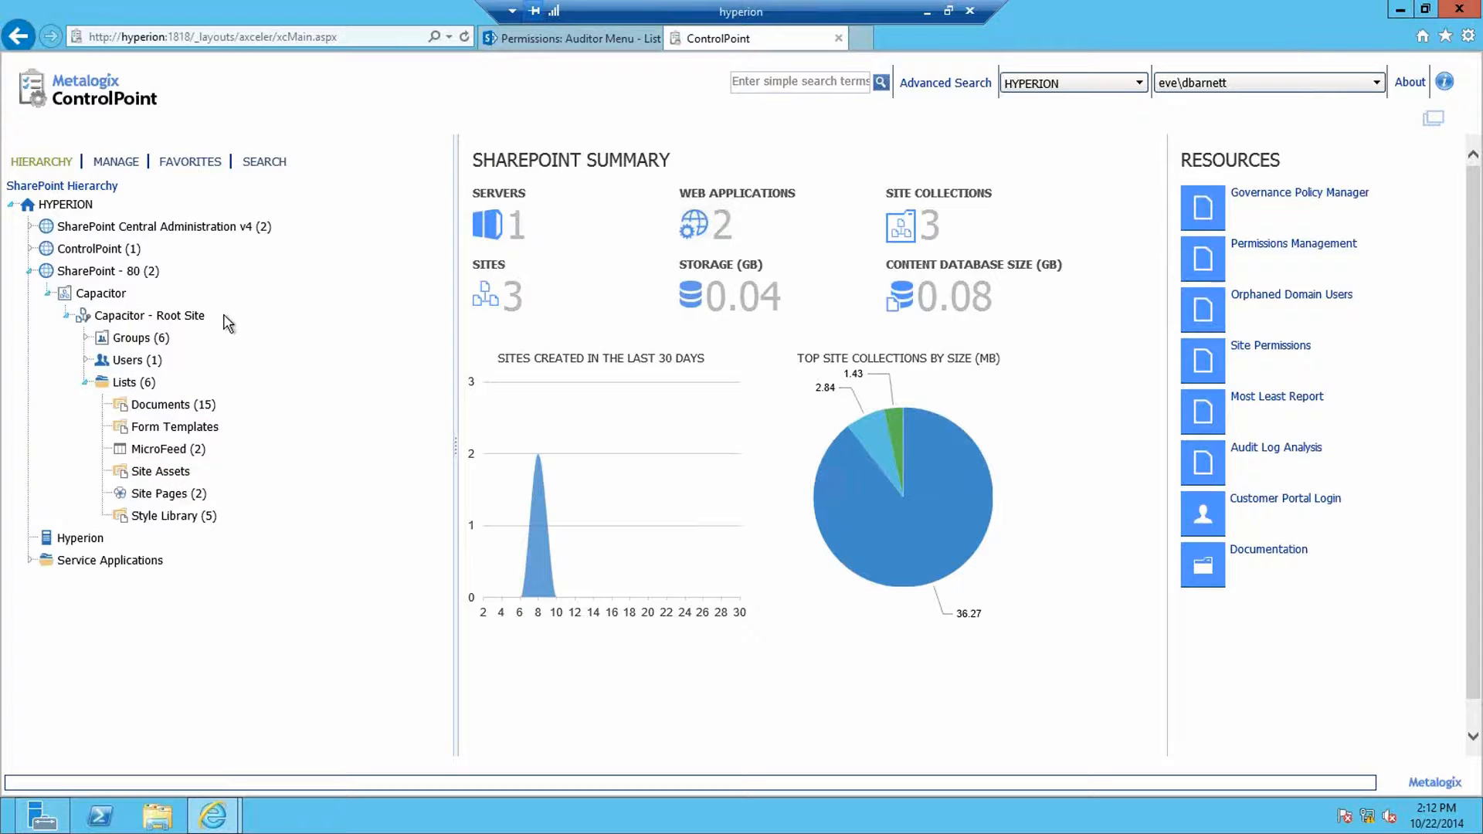
# Step: Check the actions offered for Capacitor - Root Site, then for the Documents (15) list
pyautogui.click(110, 273)
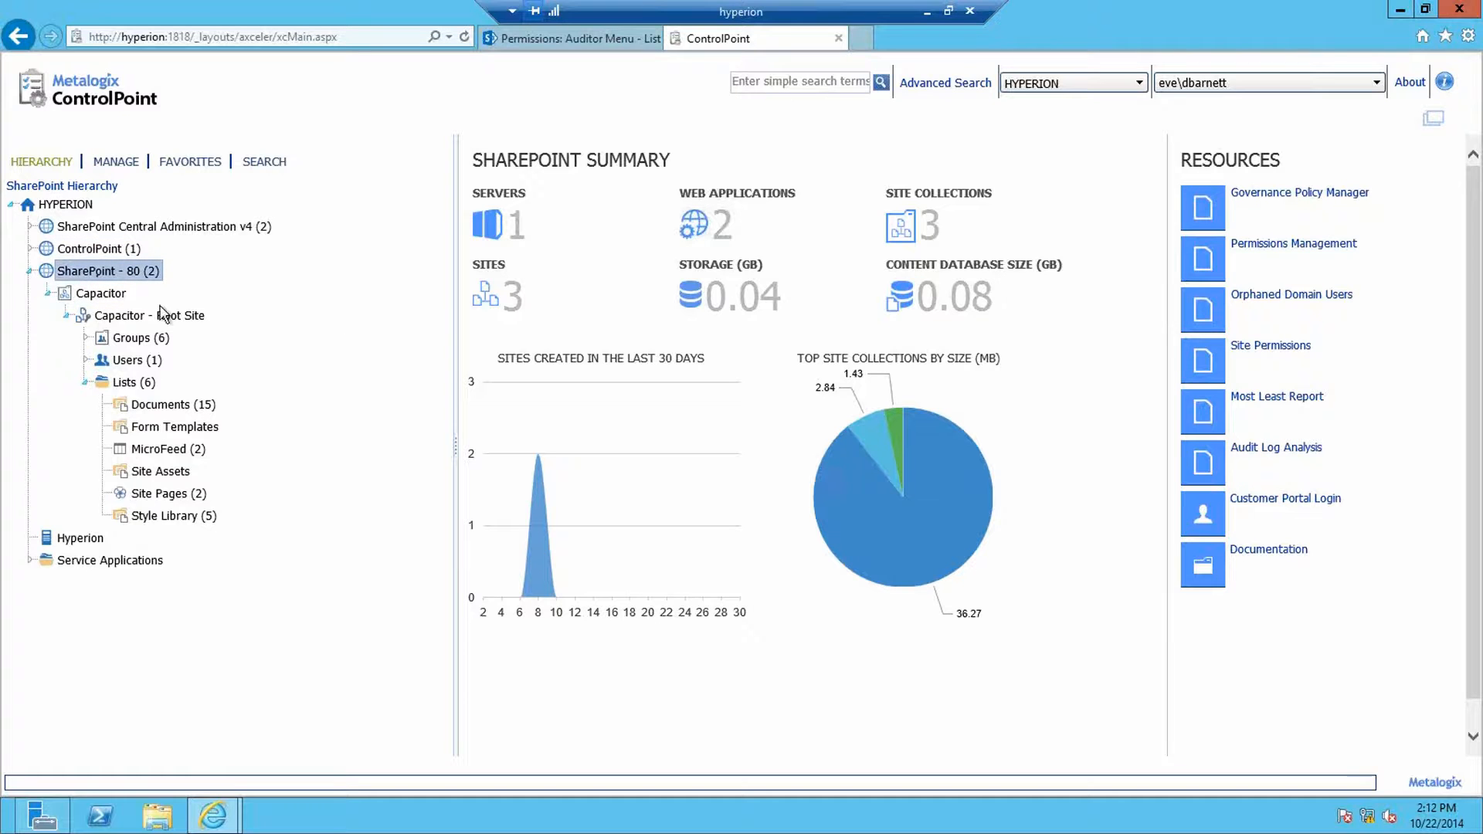
pyautogui.click(95, 294)
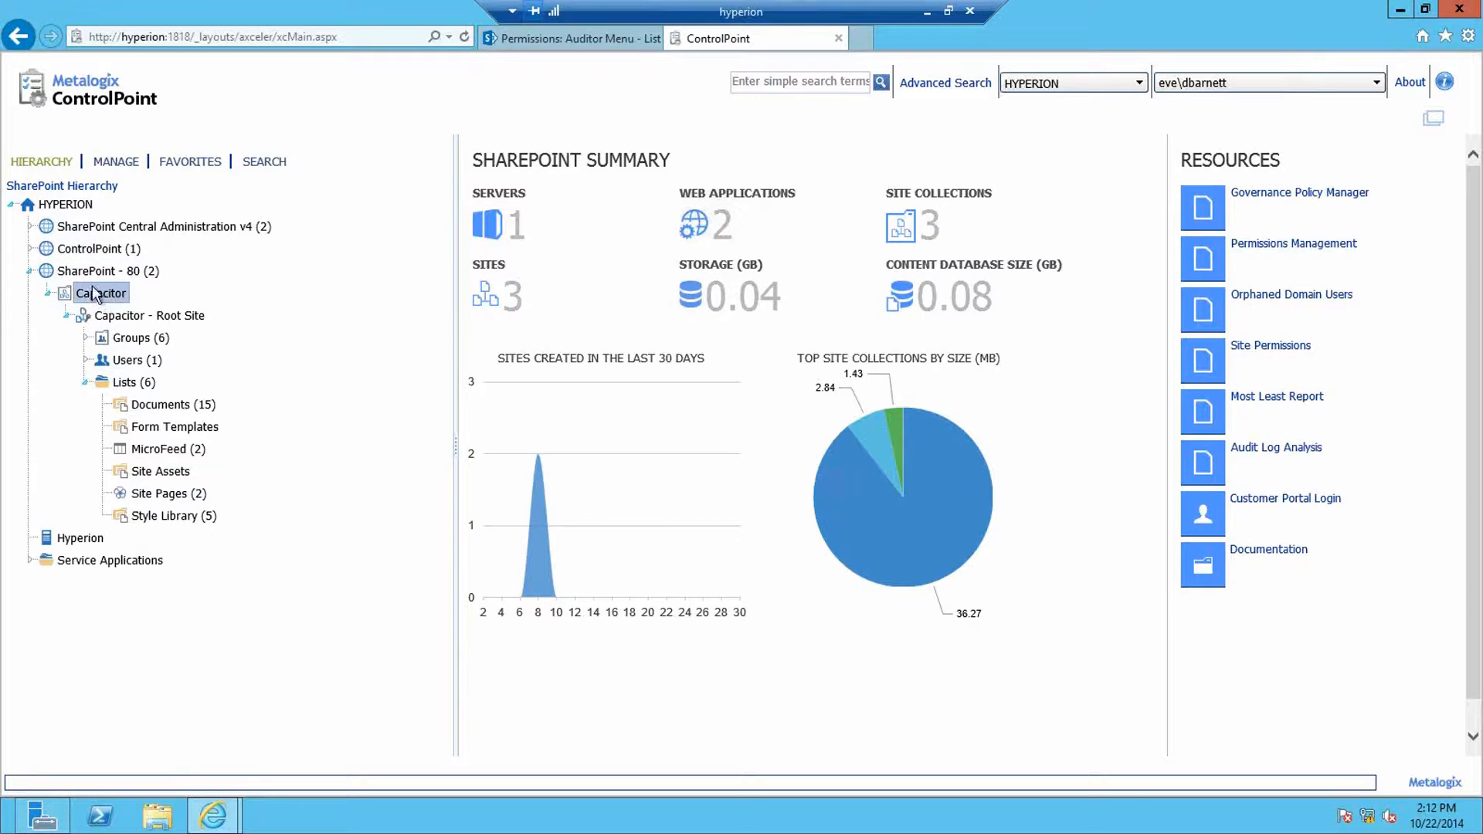
pyautogui.rightClick(170, 315)
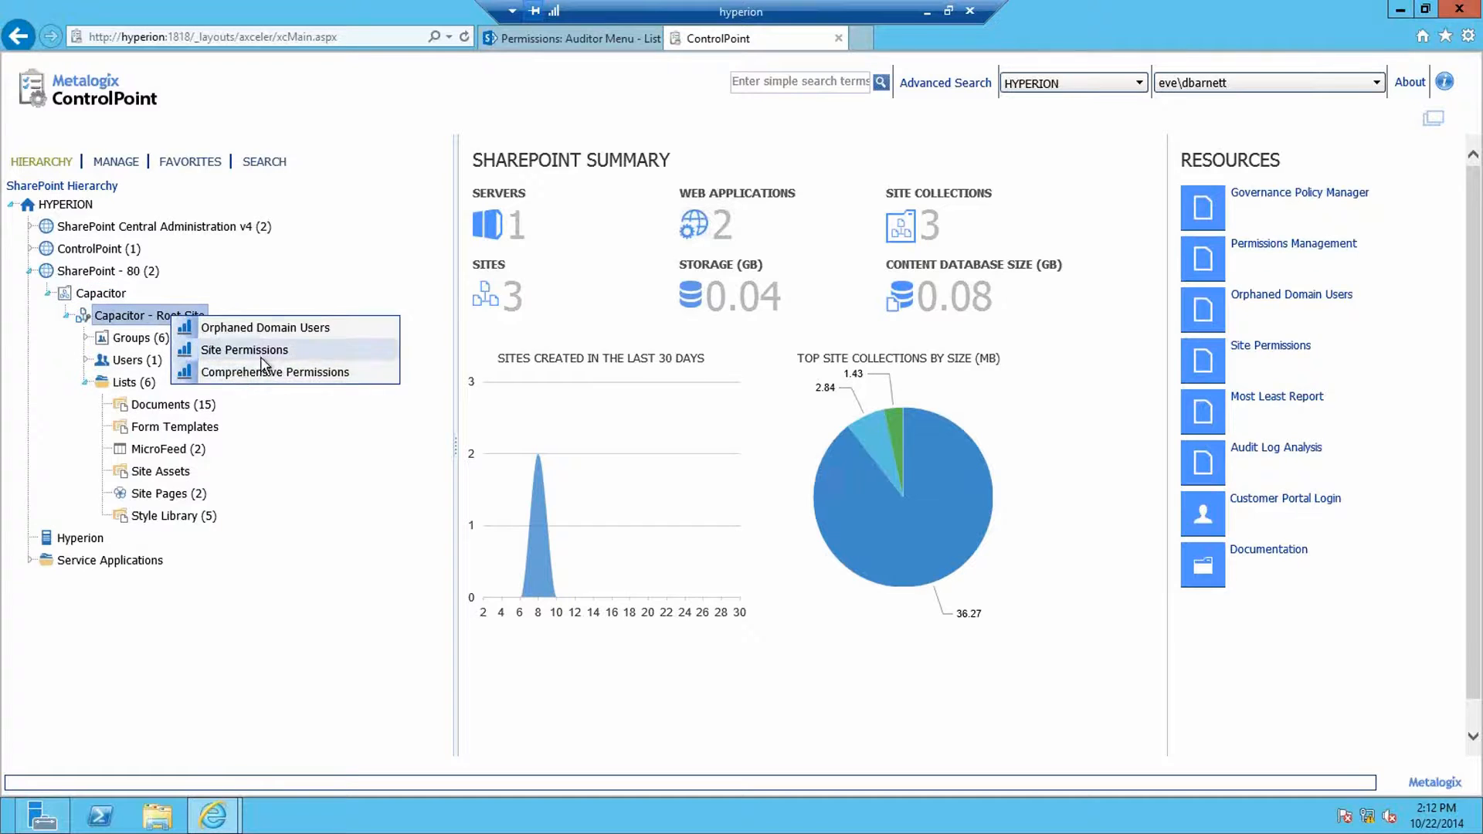
pyautogui.click(351, 287)
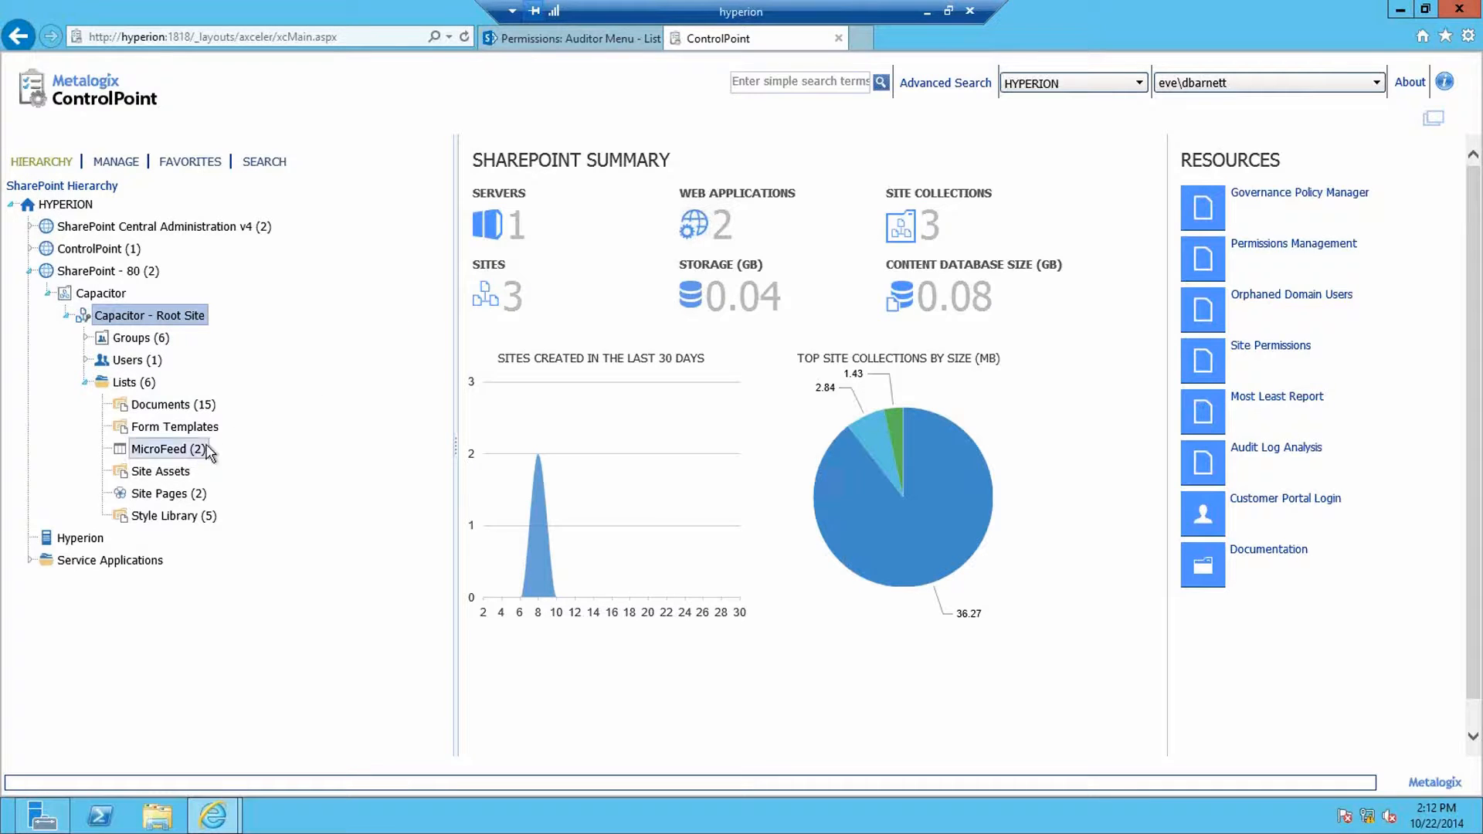
pyautogui.rightClick(175, 408)
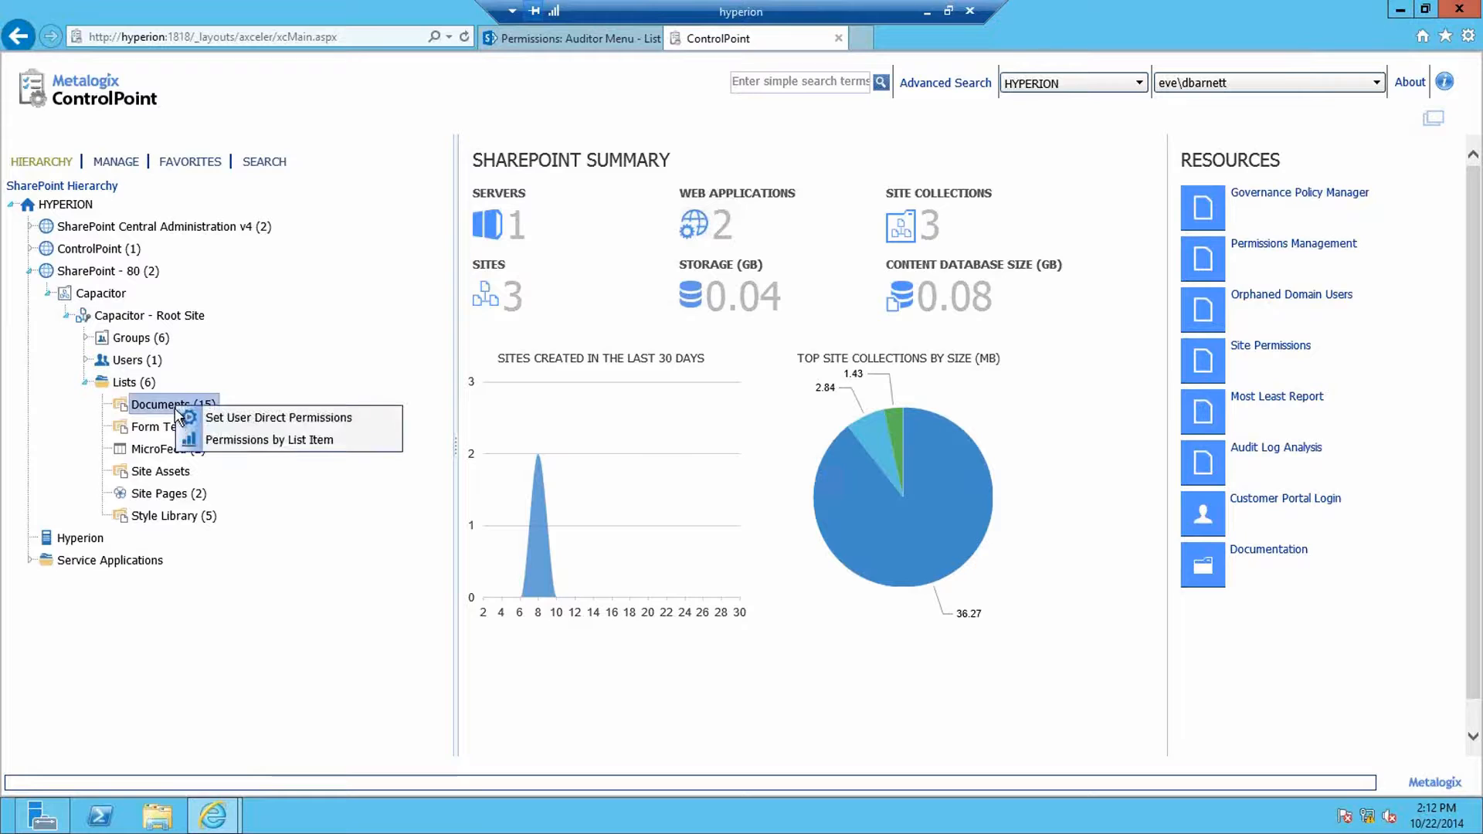
# Step: Run Set User Direct Permissions, then Permissions by List Item, on the Documents list
pyautogui.click(292, 421)
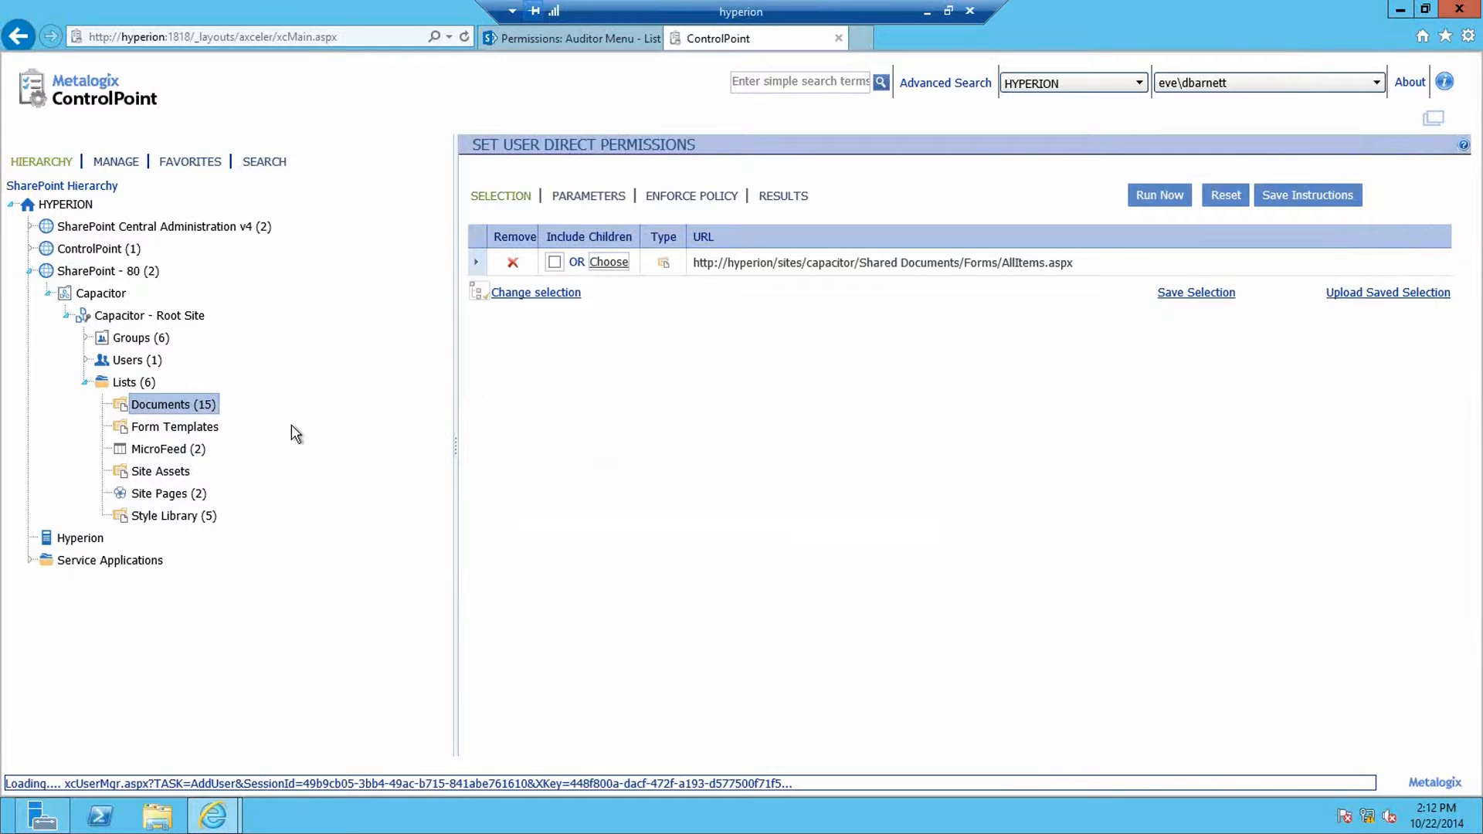
pyautogui.click(178, 405)
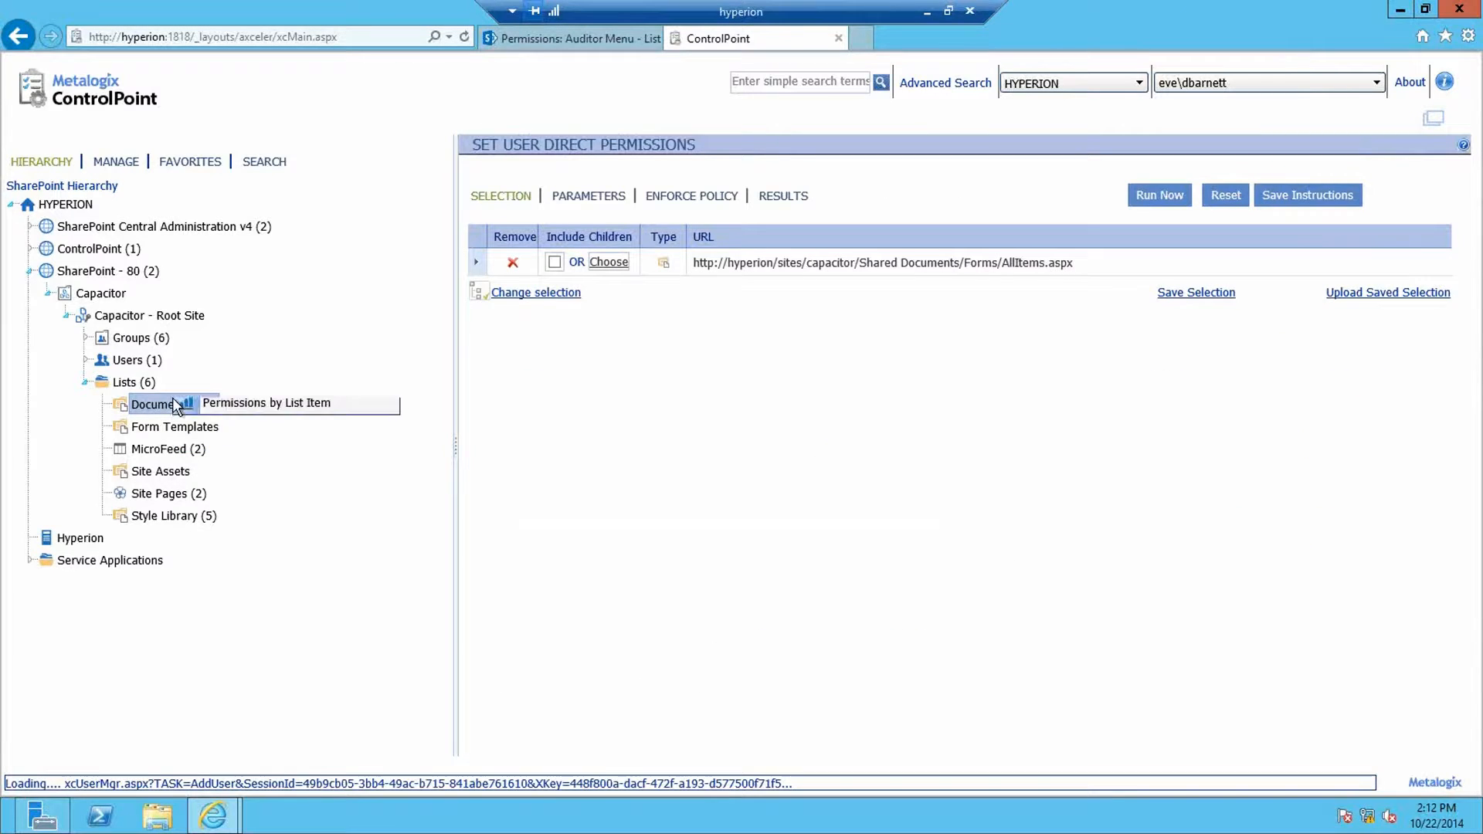
pyautogui.click(224, 434)
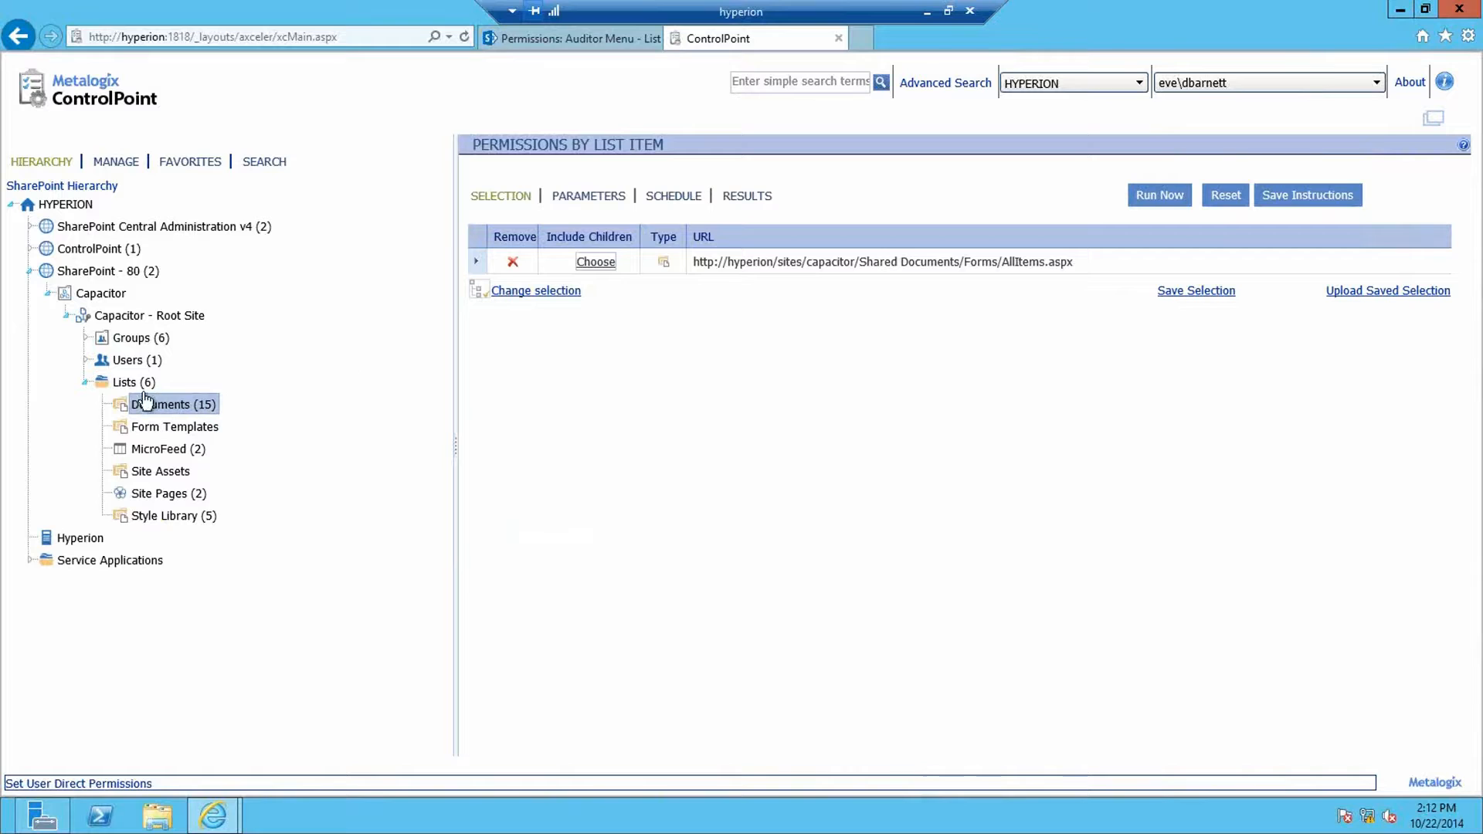
# Step: Recheck the Documents list's actions, then view the auditor's MANAGE options (only Manage ControlPoint)
pyautogui.click(162, 406)
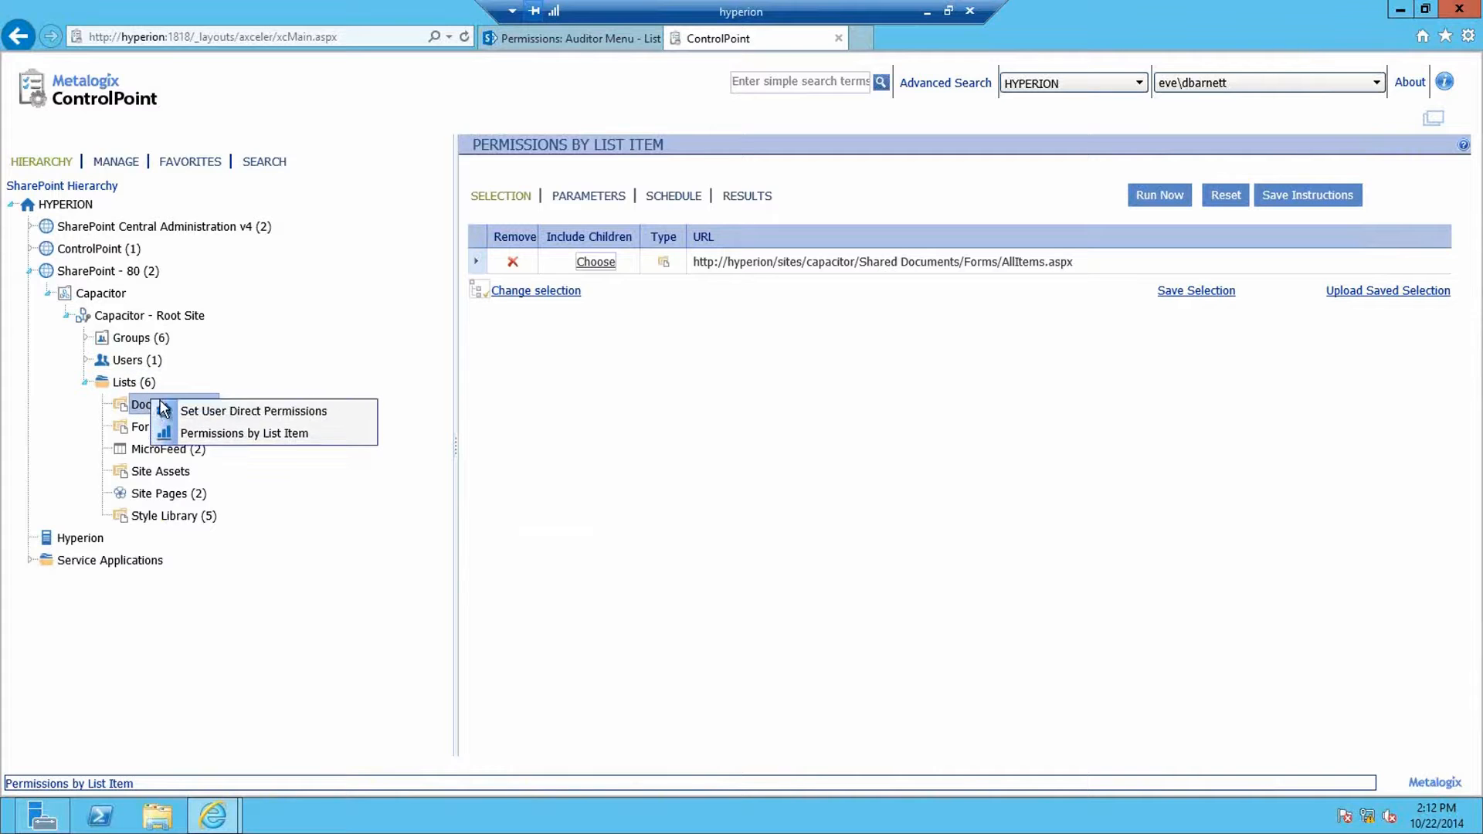
pyautogui.click(384, 340)
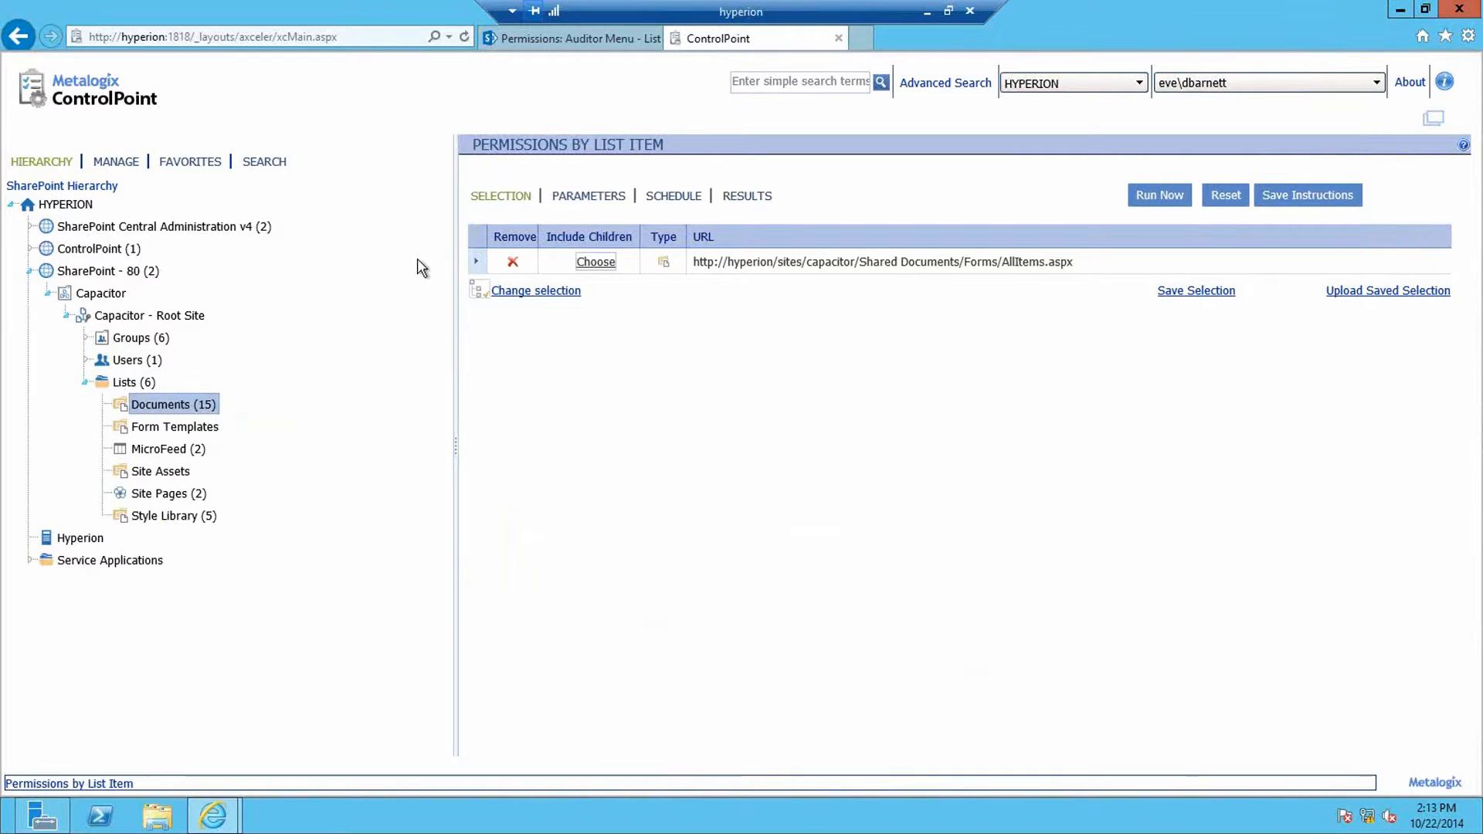
pyautogui.click(123, 164)
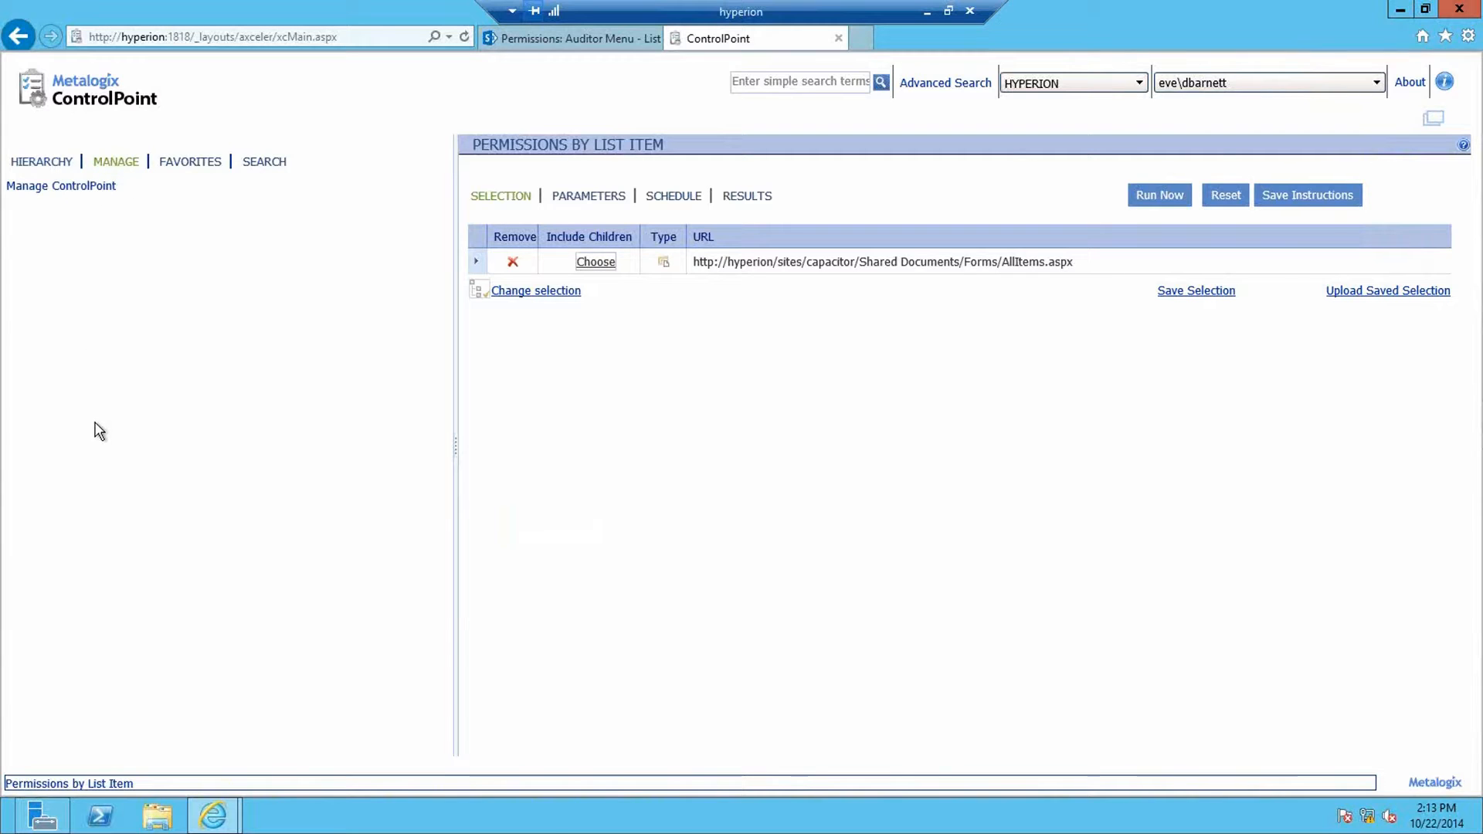
# Step: Return to the HIERARCHY tree and SharePoint permissions page, then minimize the remote session
pyautogui.click(42, 162)
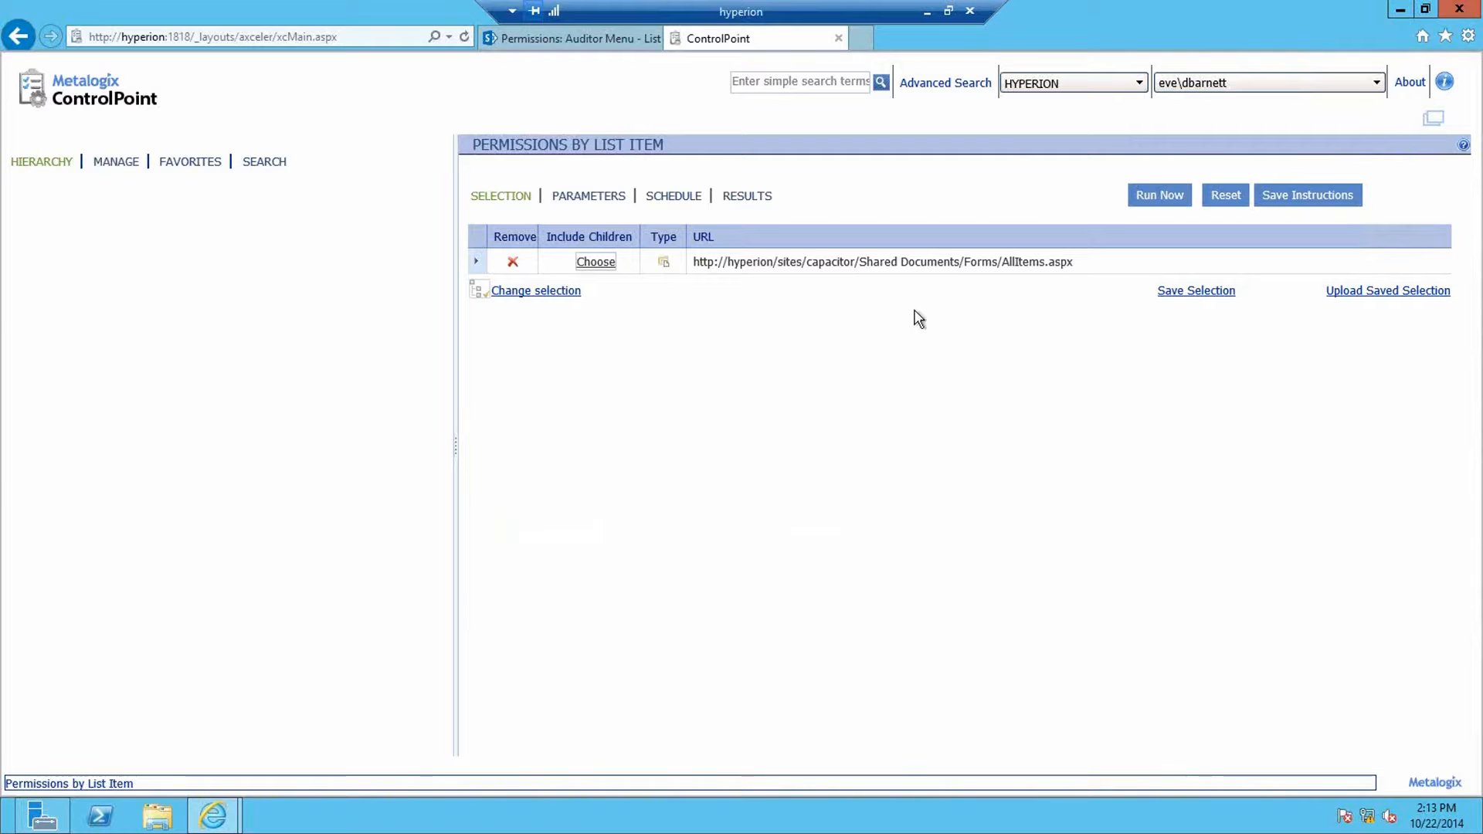
pyautogui.click(584, 40)
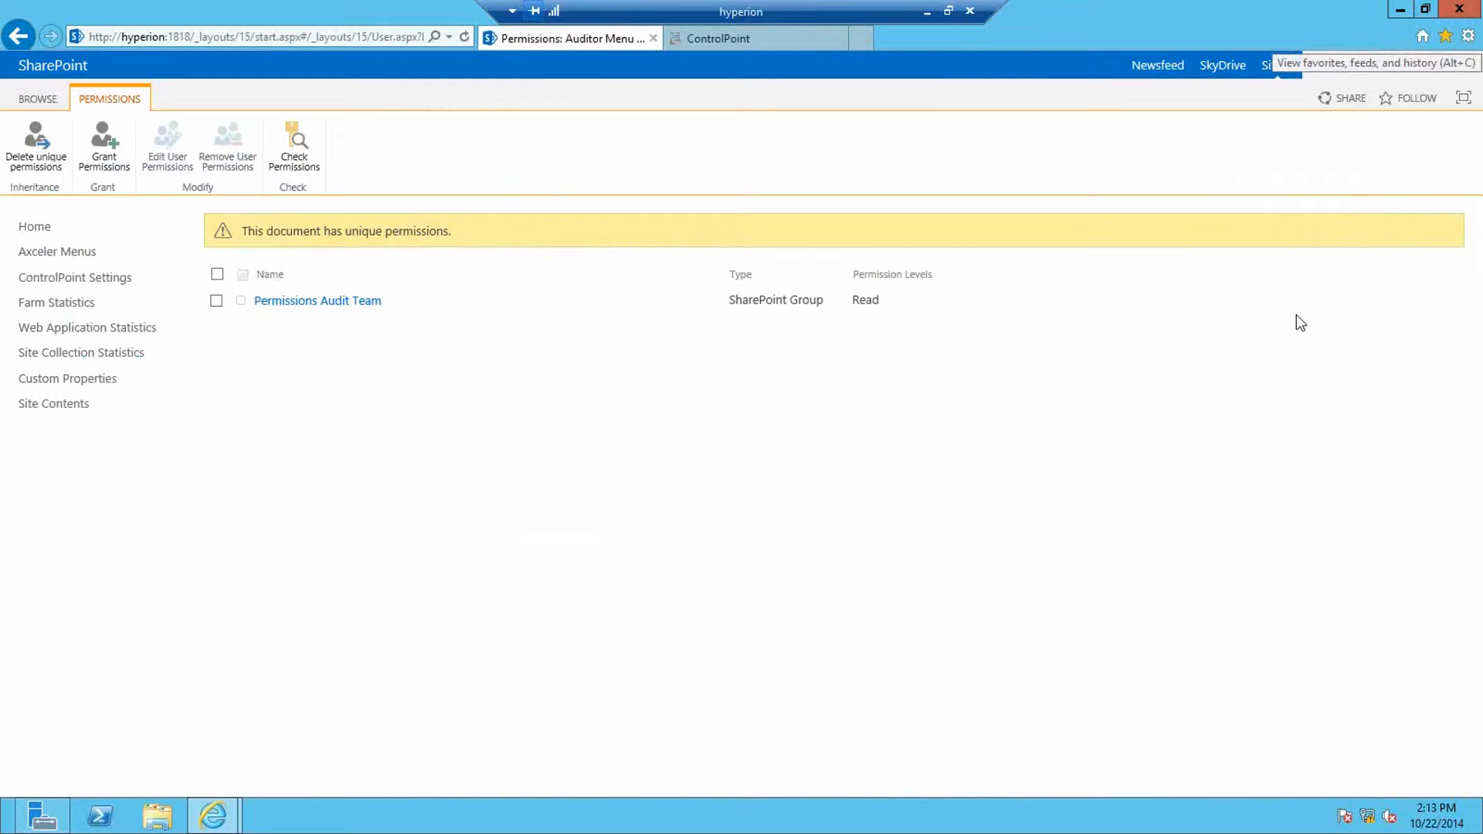
pyautogui.click(927, 12)
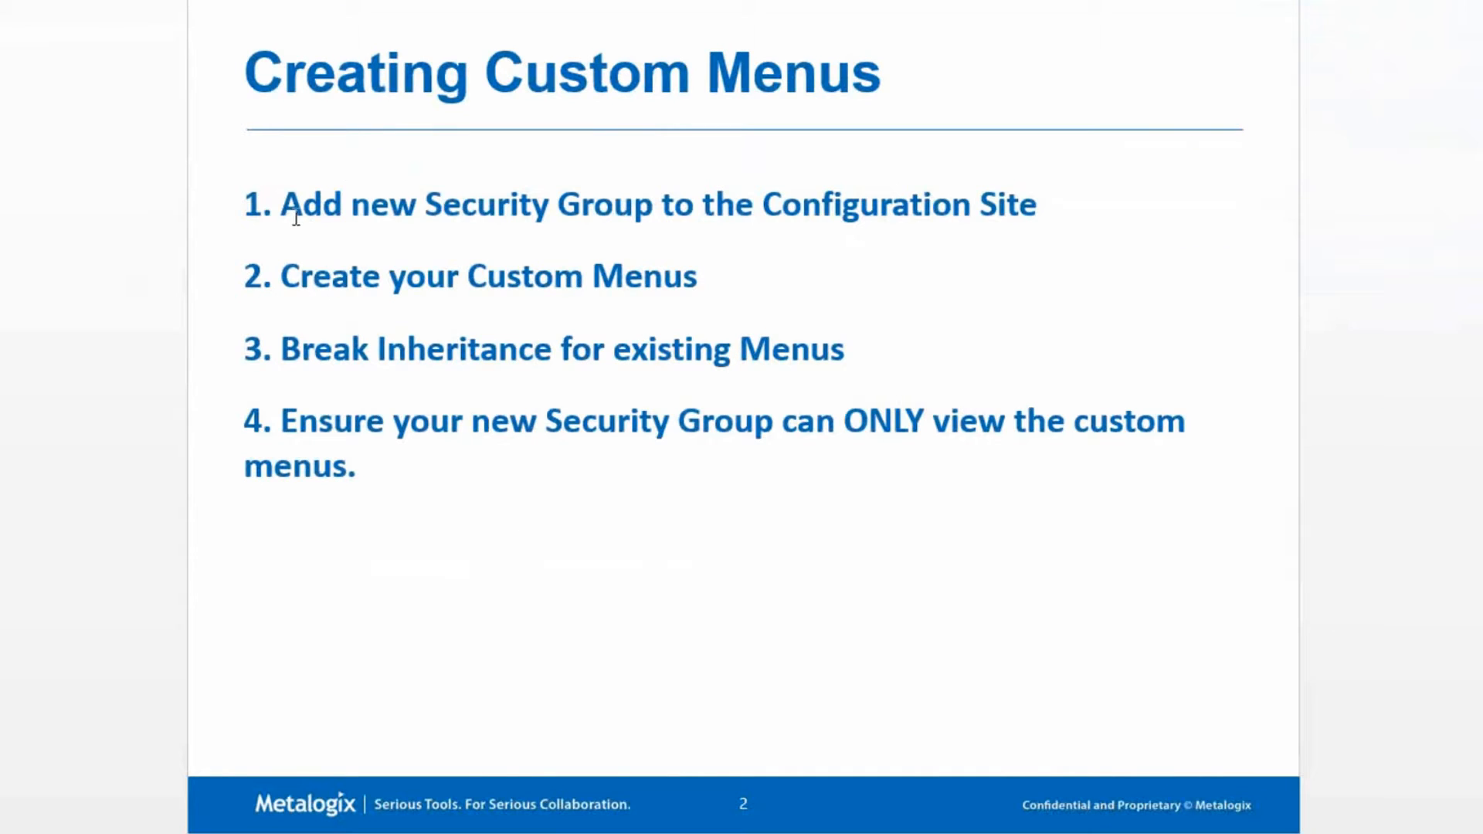